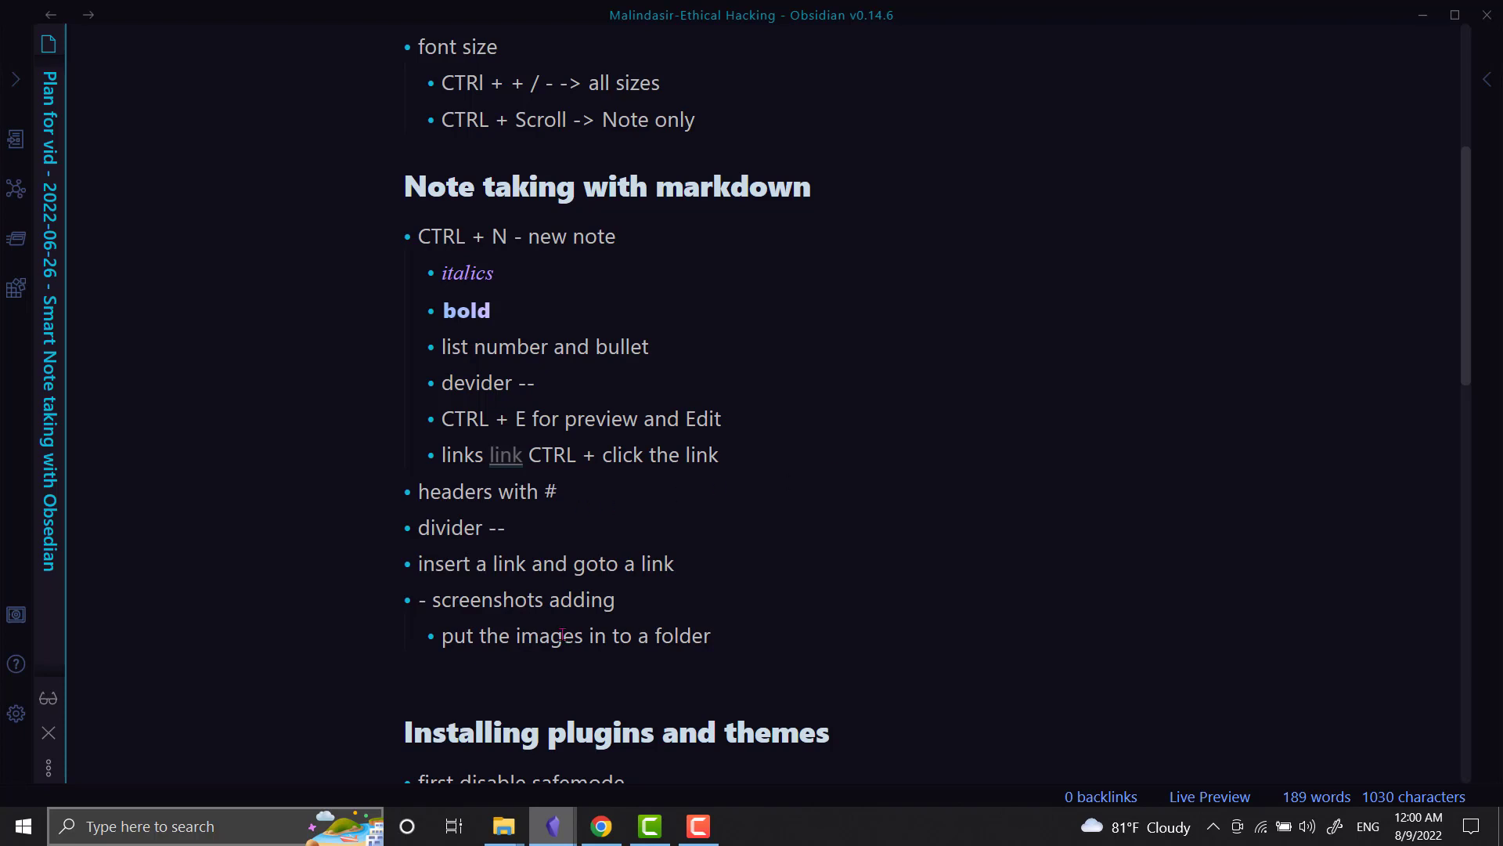
- Expand the Metasploit folder in the Ethical Hacking vault and clear the "blah blah blah" text from the Intro to metasploit note
mouse_move(567, 822)
left_click(641, 753)
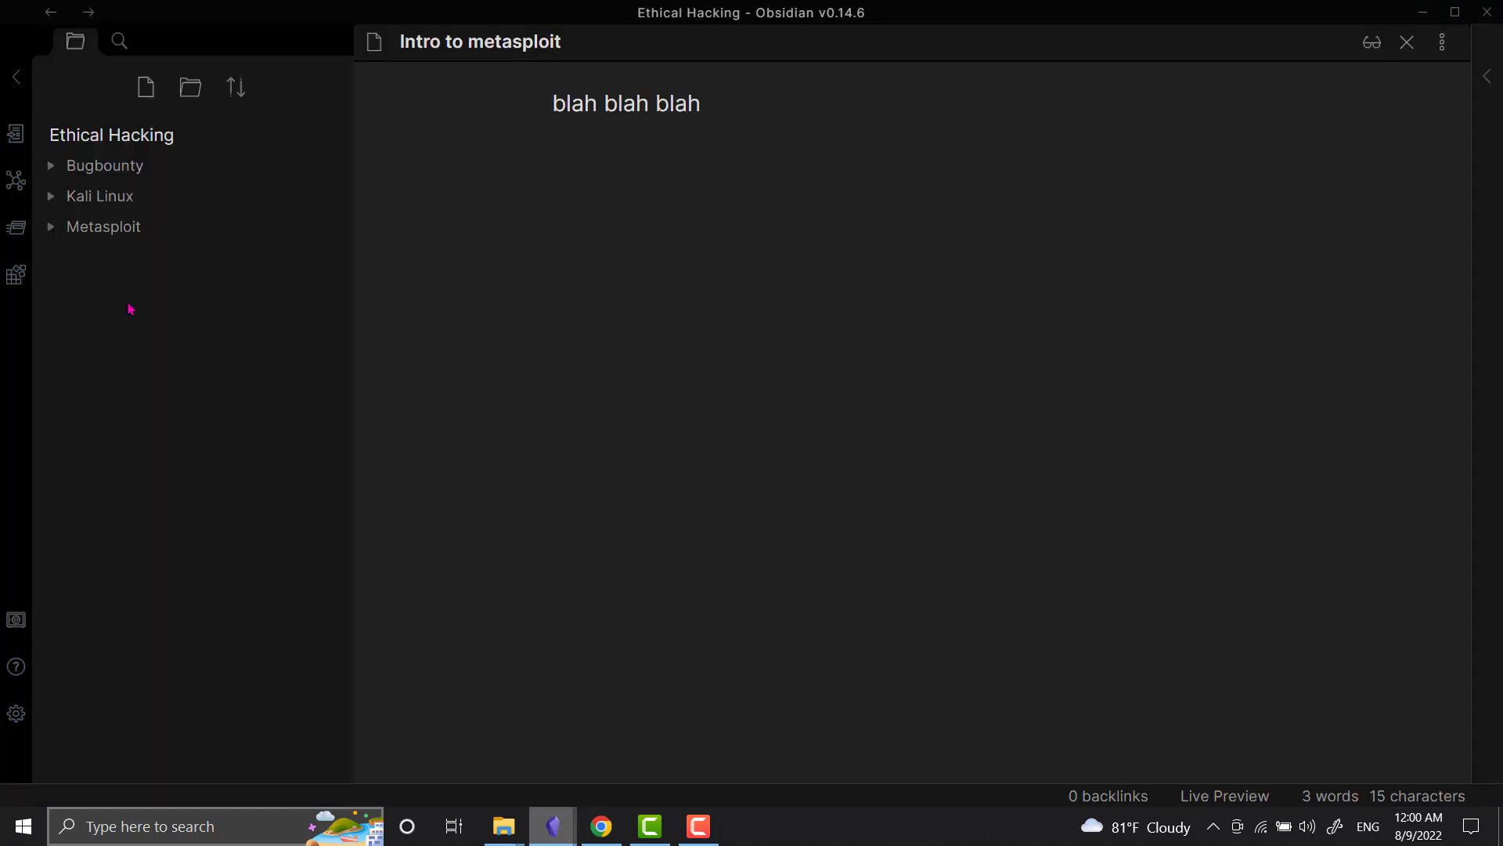
left_click(67, 233)
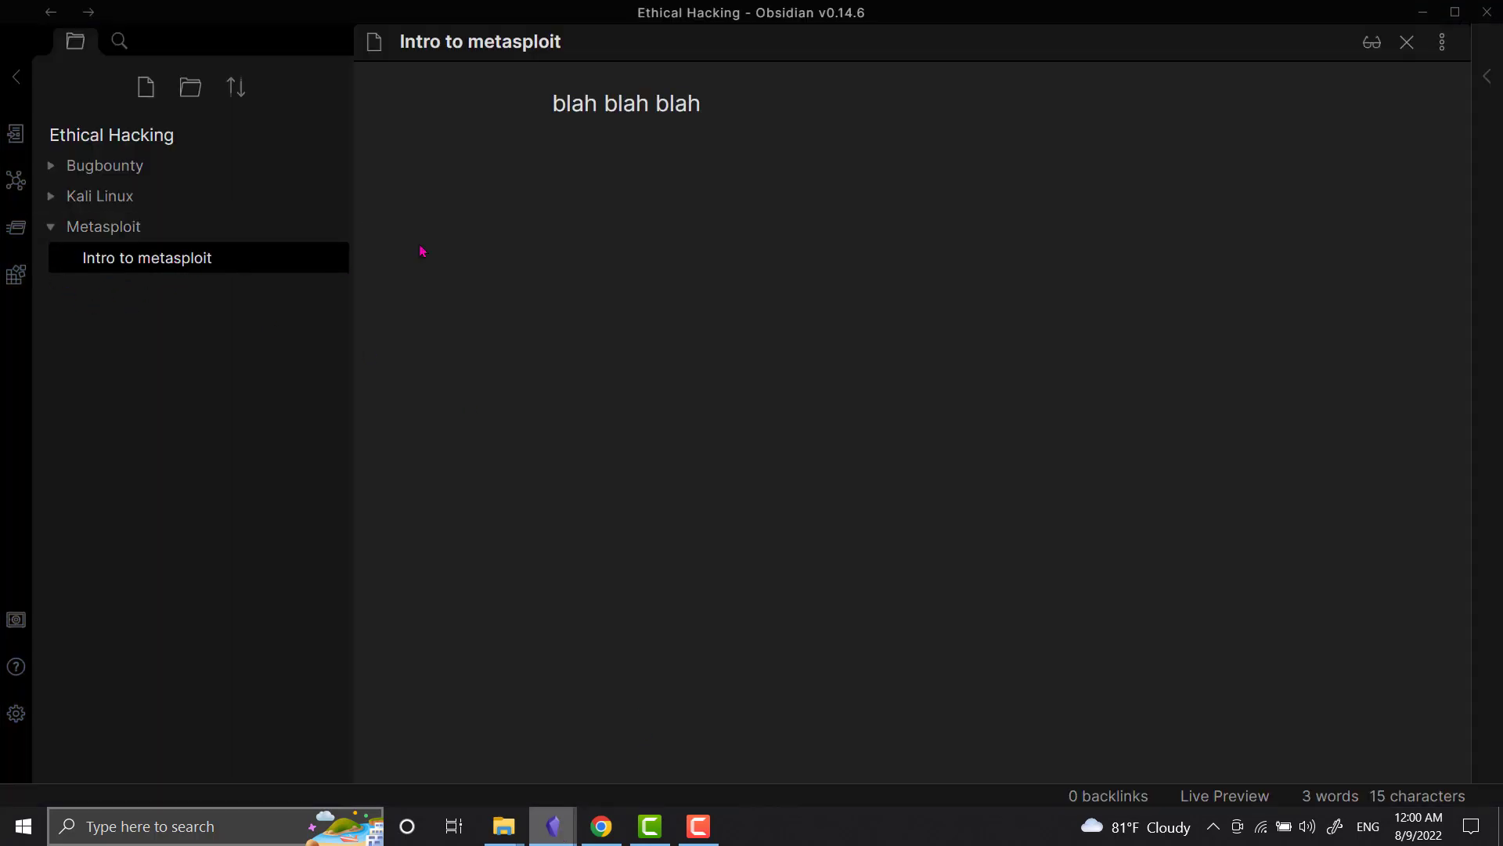
left_click_drag(697, 105, 487, 90)
key("BackSpace")
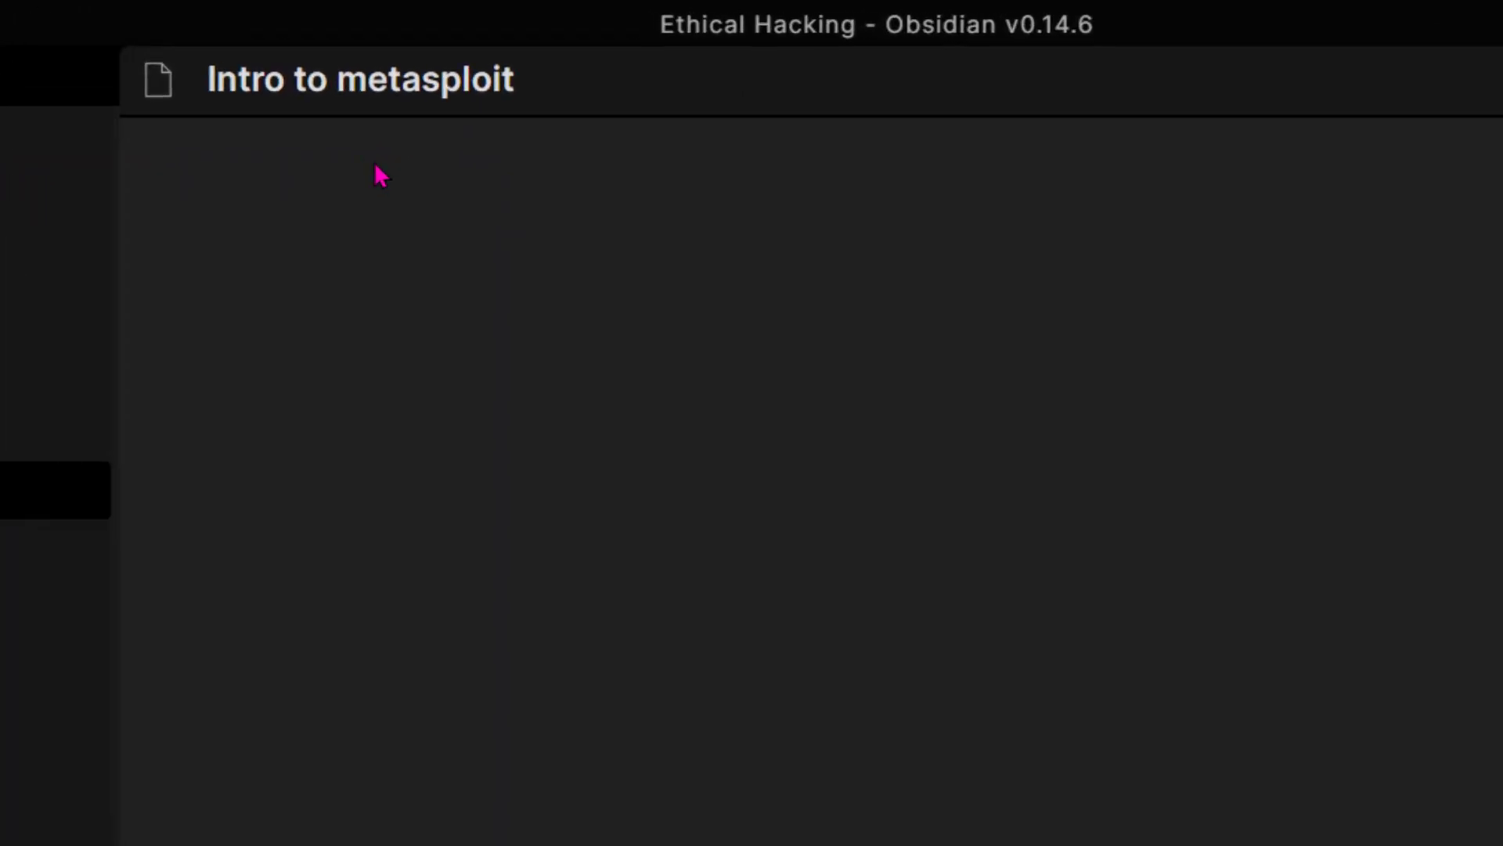
- Add a level-one Markdown heading "header1" at the start of the Intro to metasploit note
type("# ")
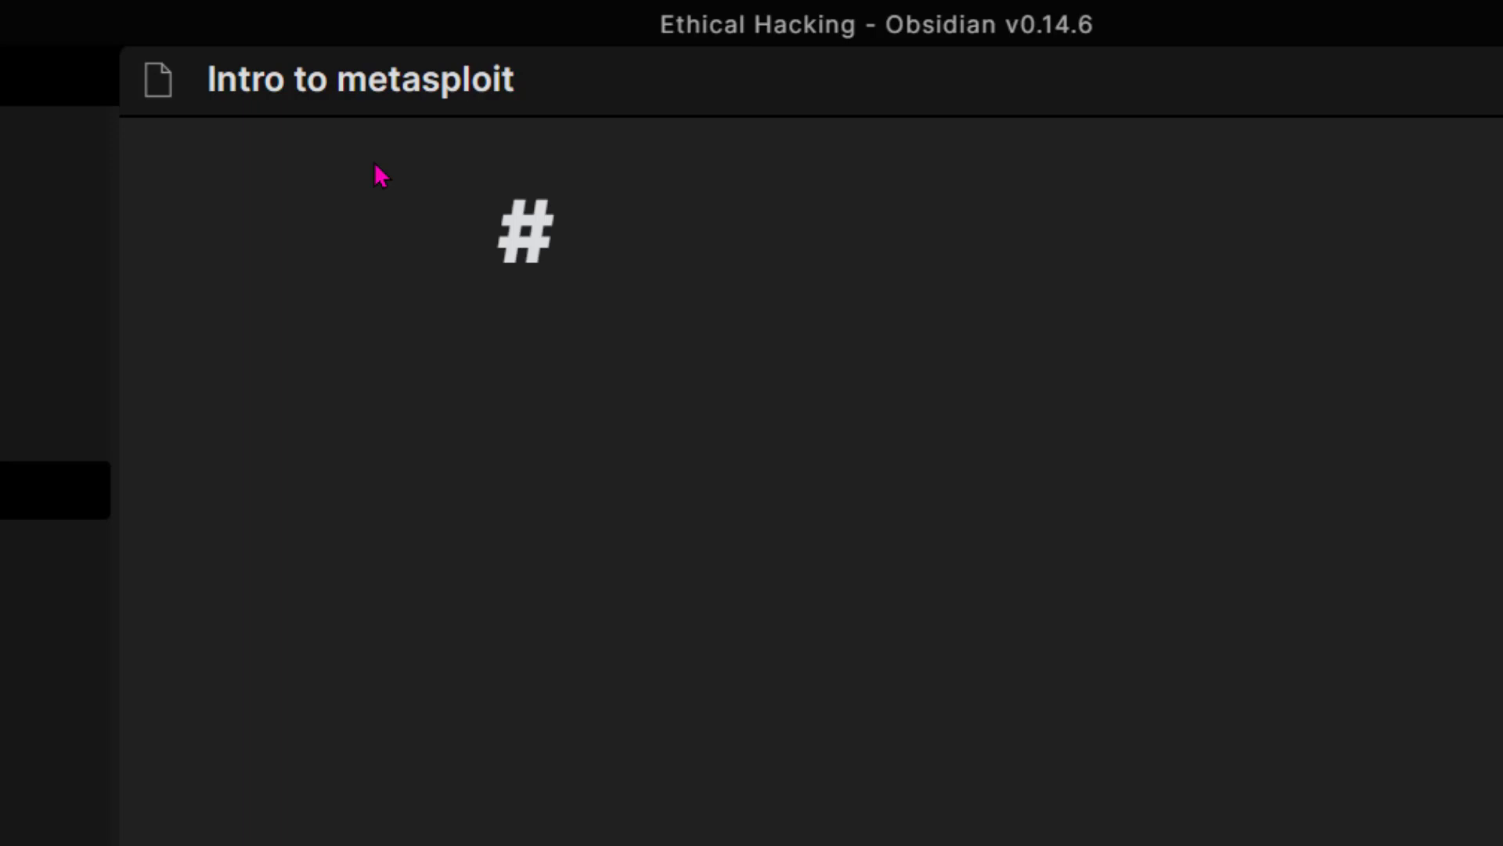
type("hea")
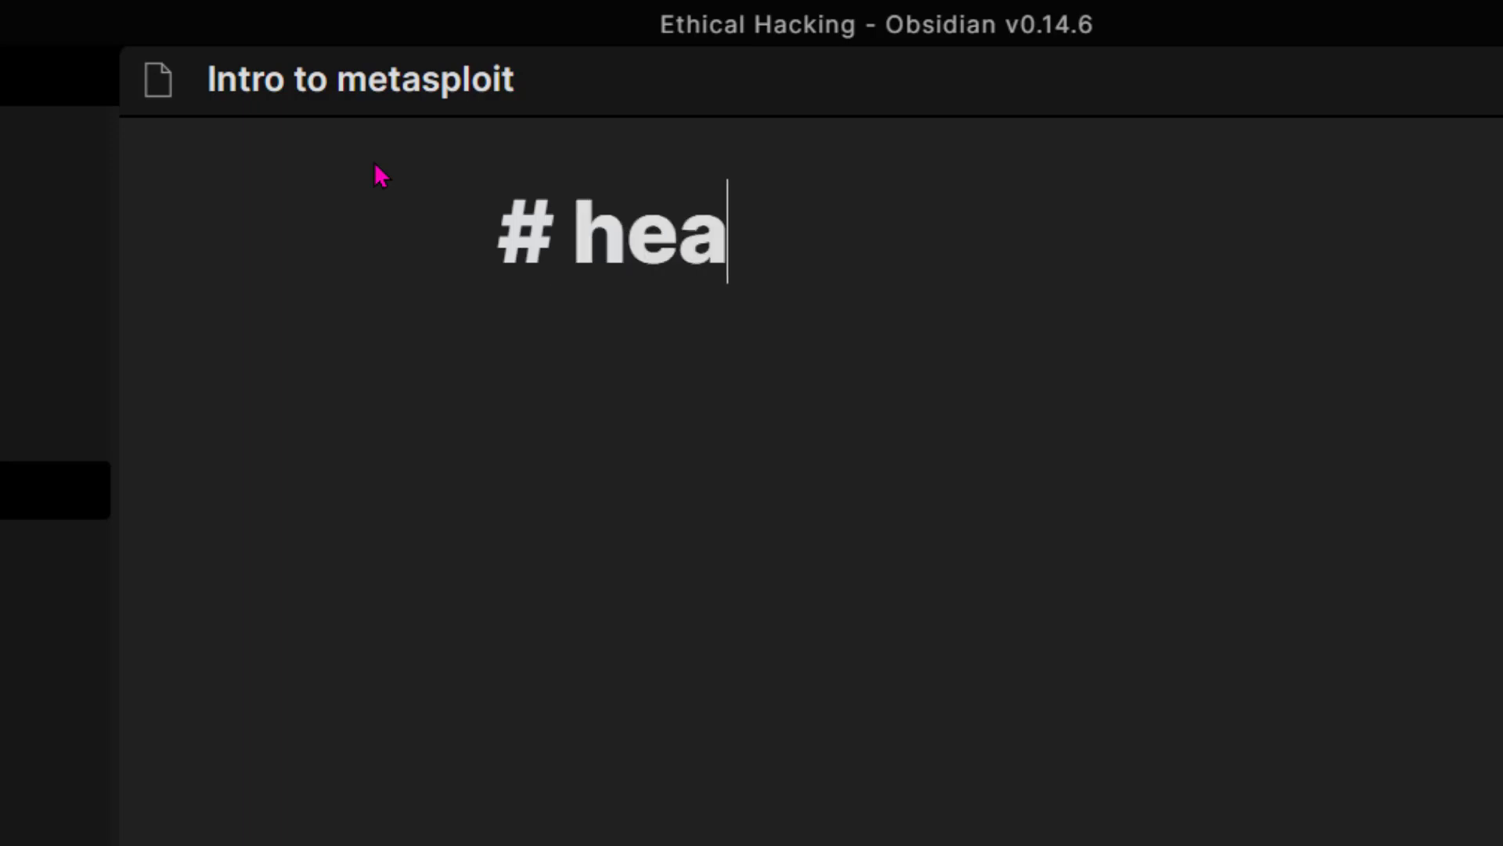
type("der1")
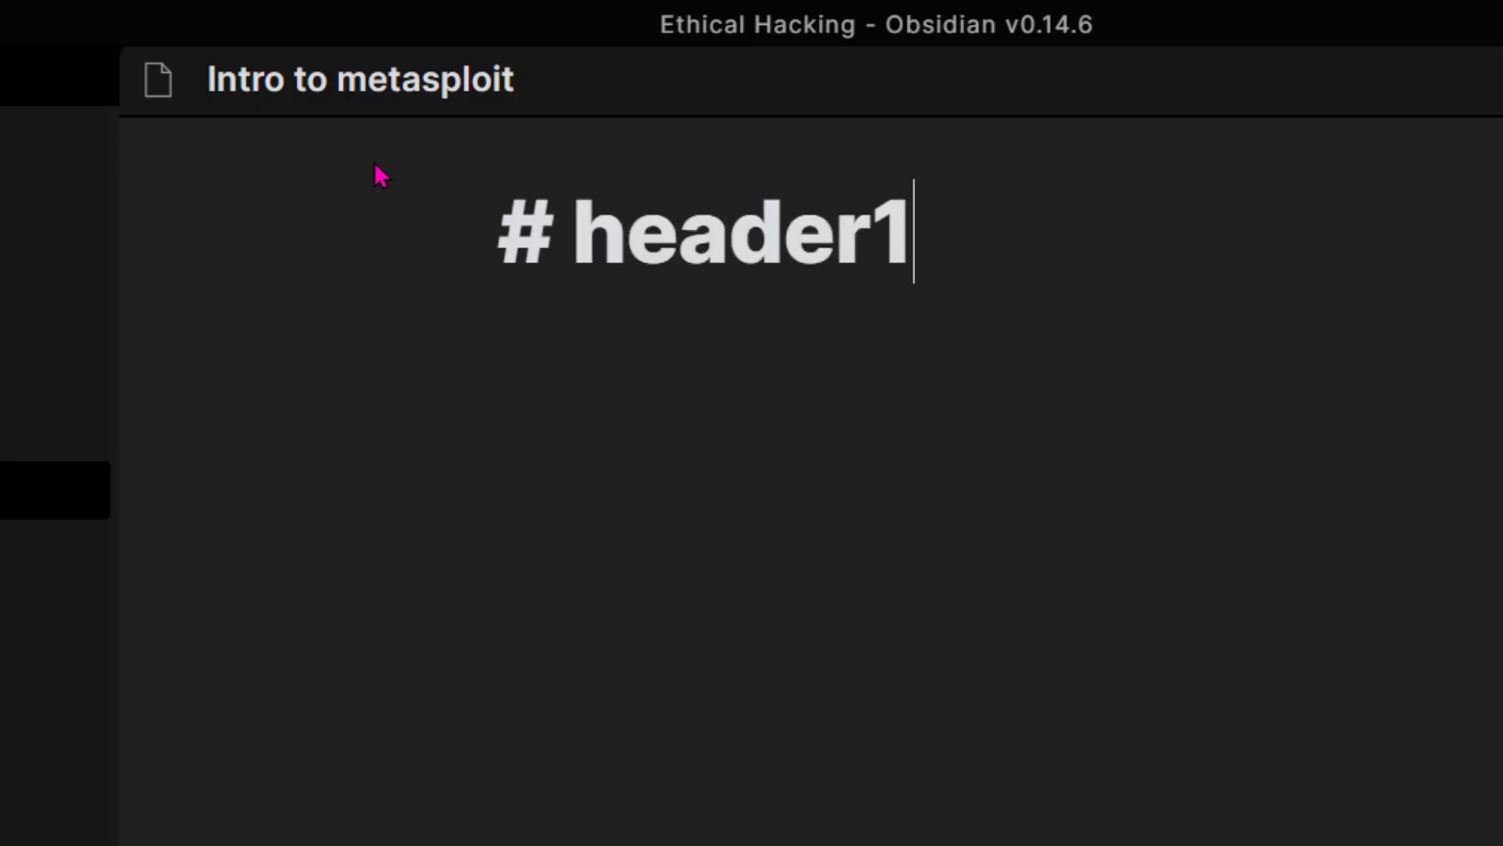
key("Return")
- Copy the header1 text and reuse it for a level-two Markdown heading "header2" directly below
left_click(592, 233)
left_click_drag(899, 265, 577, 242)
key("ctrl+c")
left_click(979, 229)
key("Return")
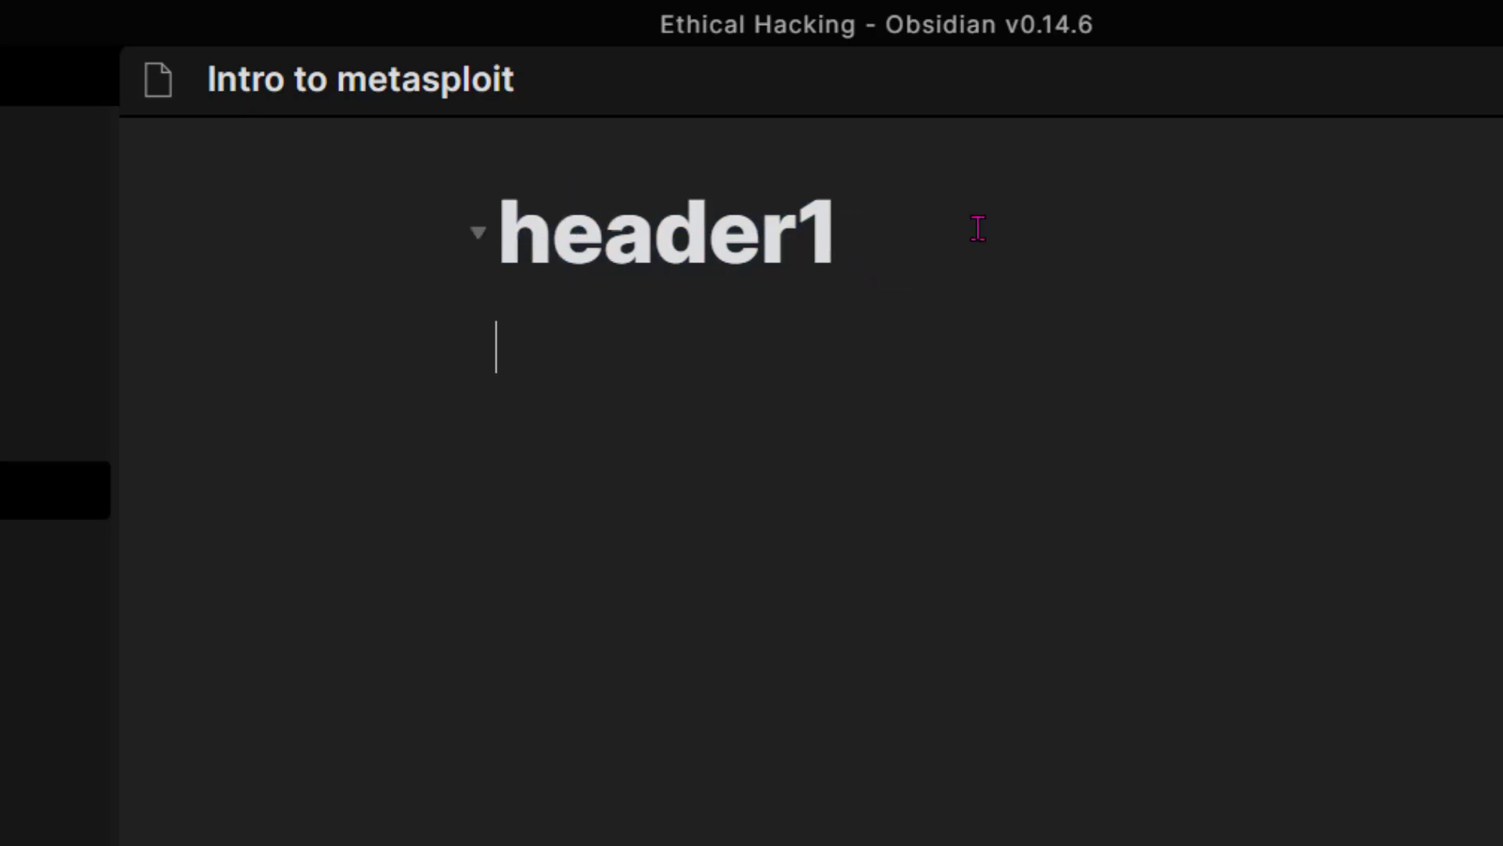
type("##")
key("ctrl+v")
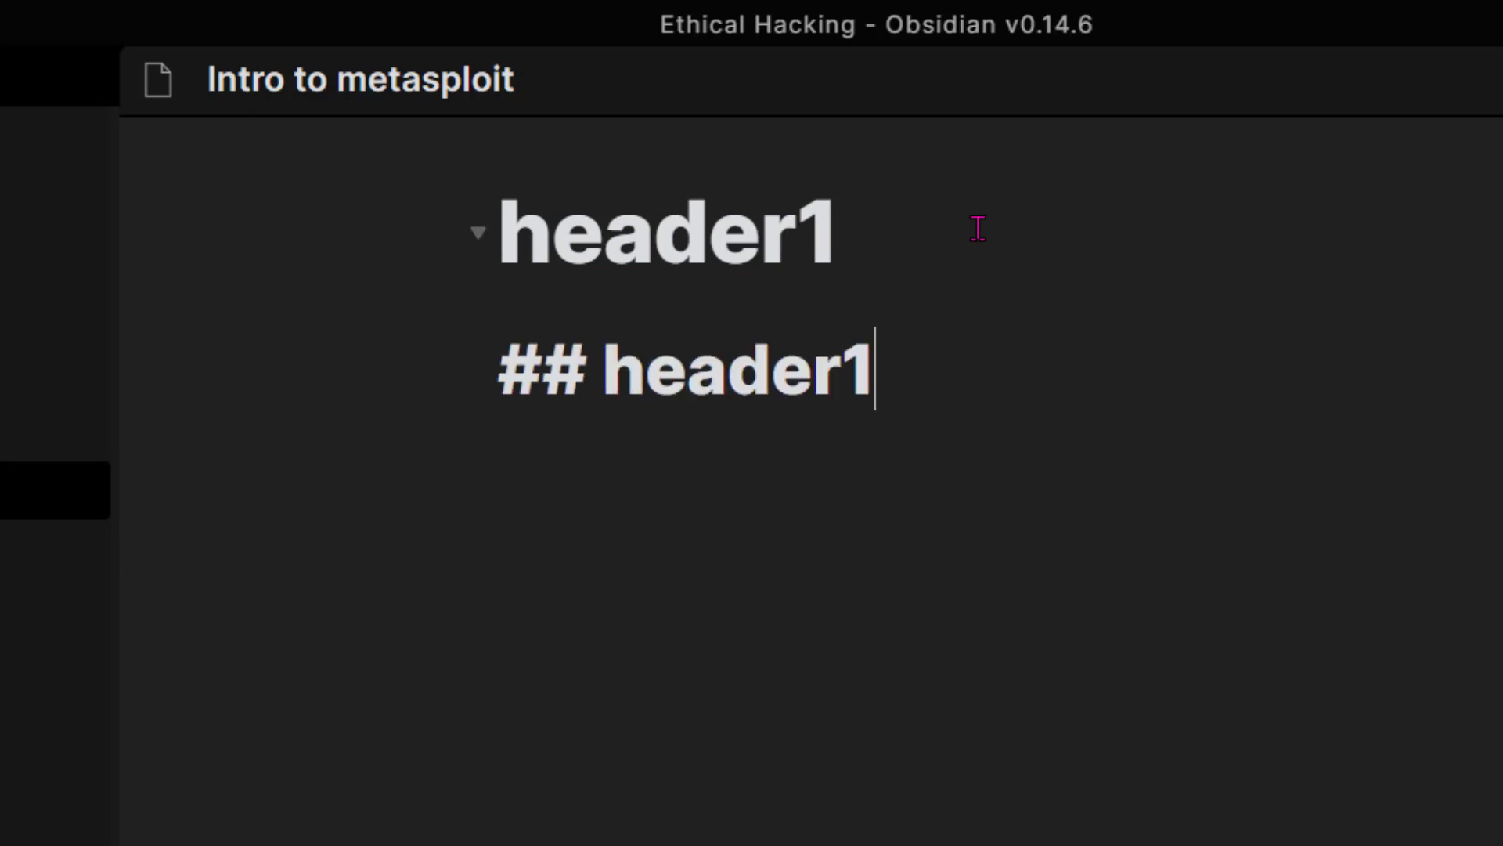
key("BackSpace")
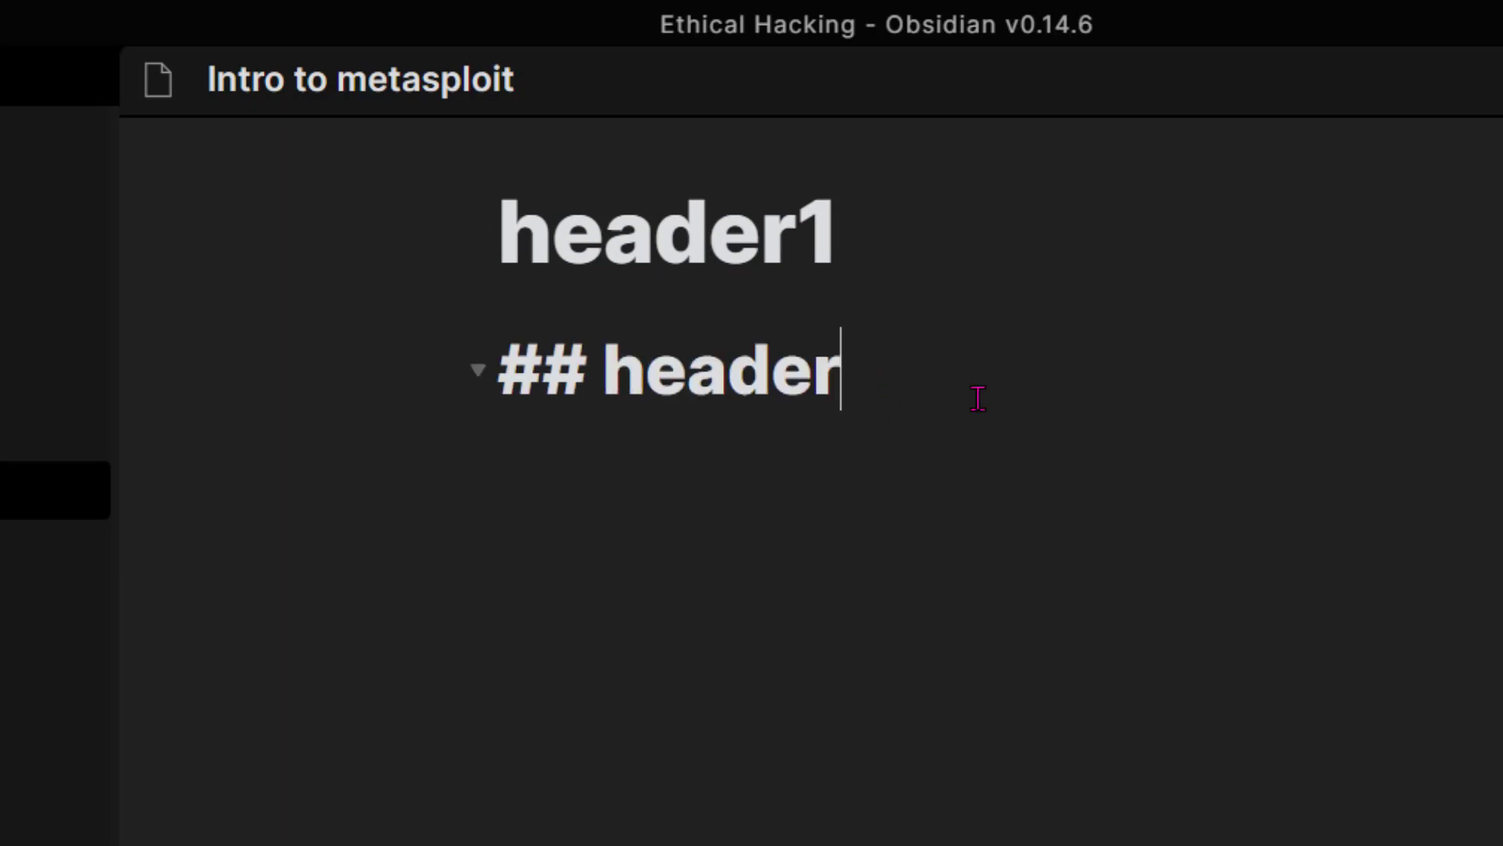
type("2")
key("Return")
key("ctrl+v")
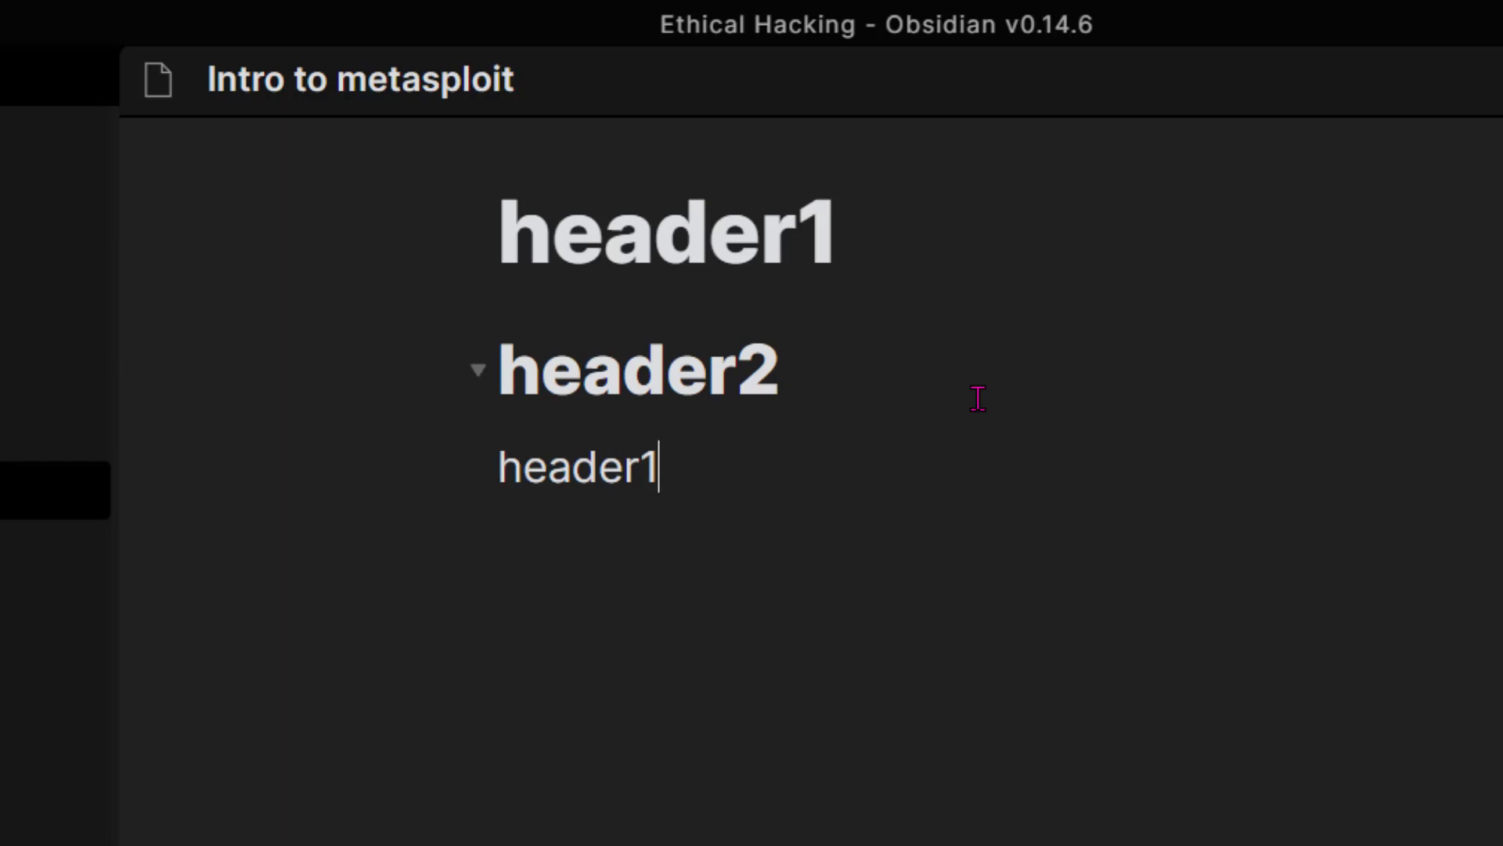
key("BackSpace")
key("BackSpace")
key("BackSpace")
key("BackSpace")
key("BackSpace")
key("BackSpace")
key("BackSpace")
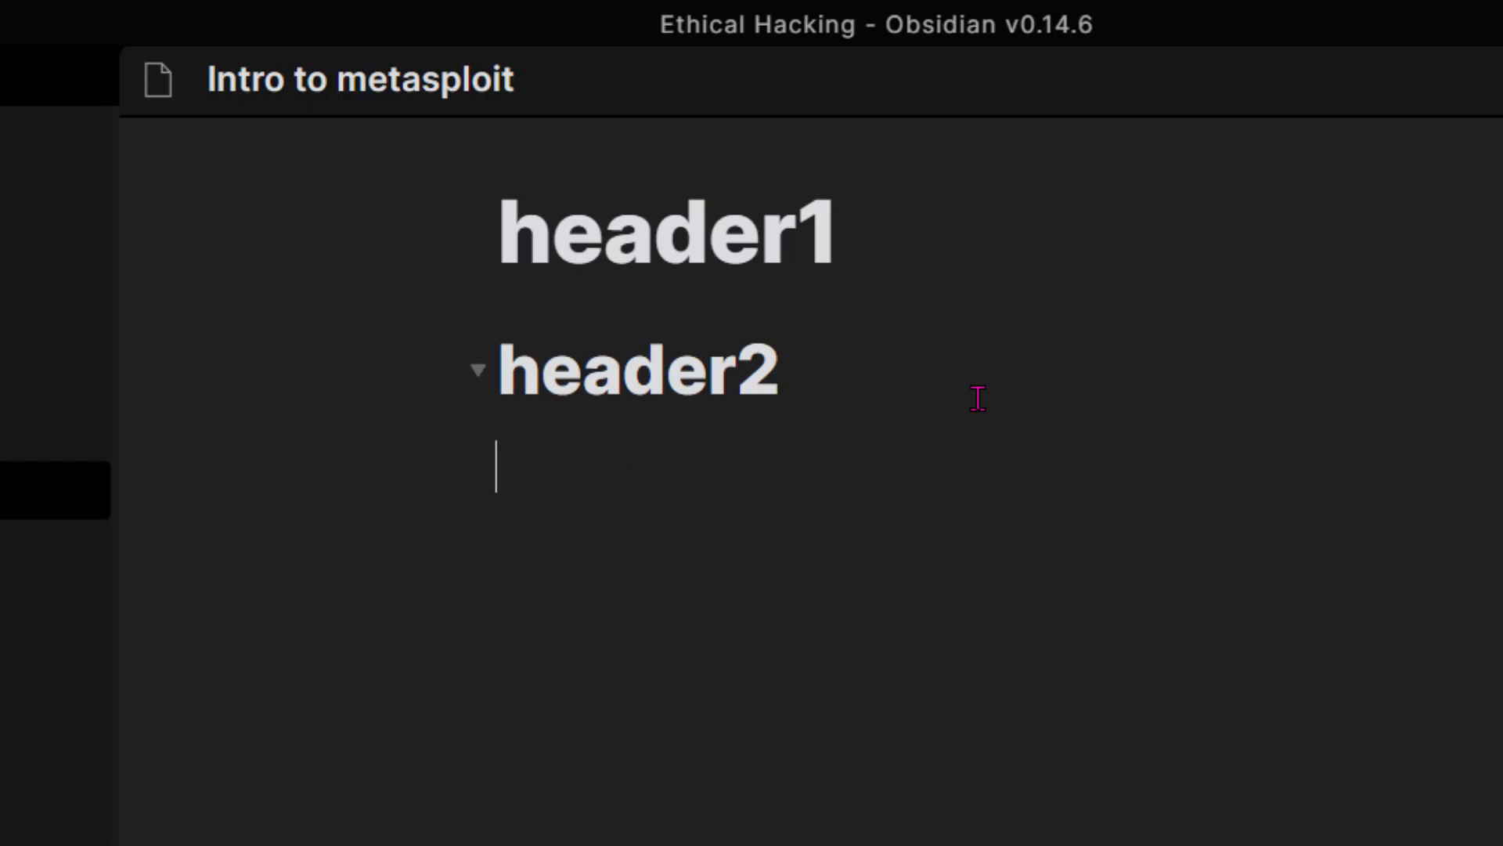
- Add a level-three Markdown heading "header3" below header2, reusing the copied heading text
type("###")
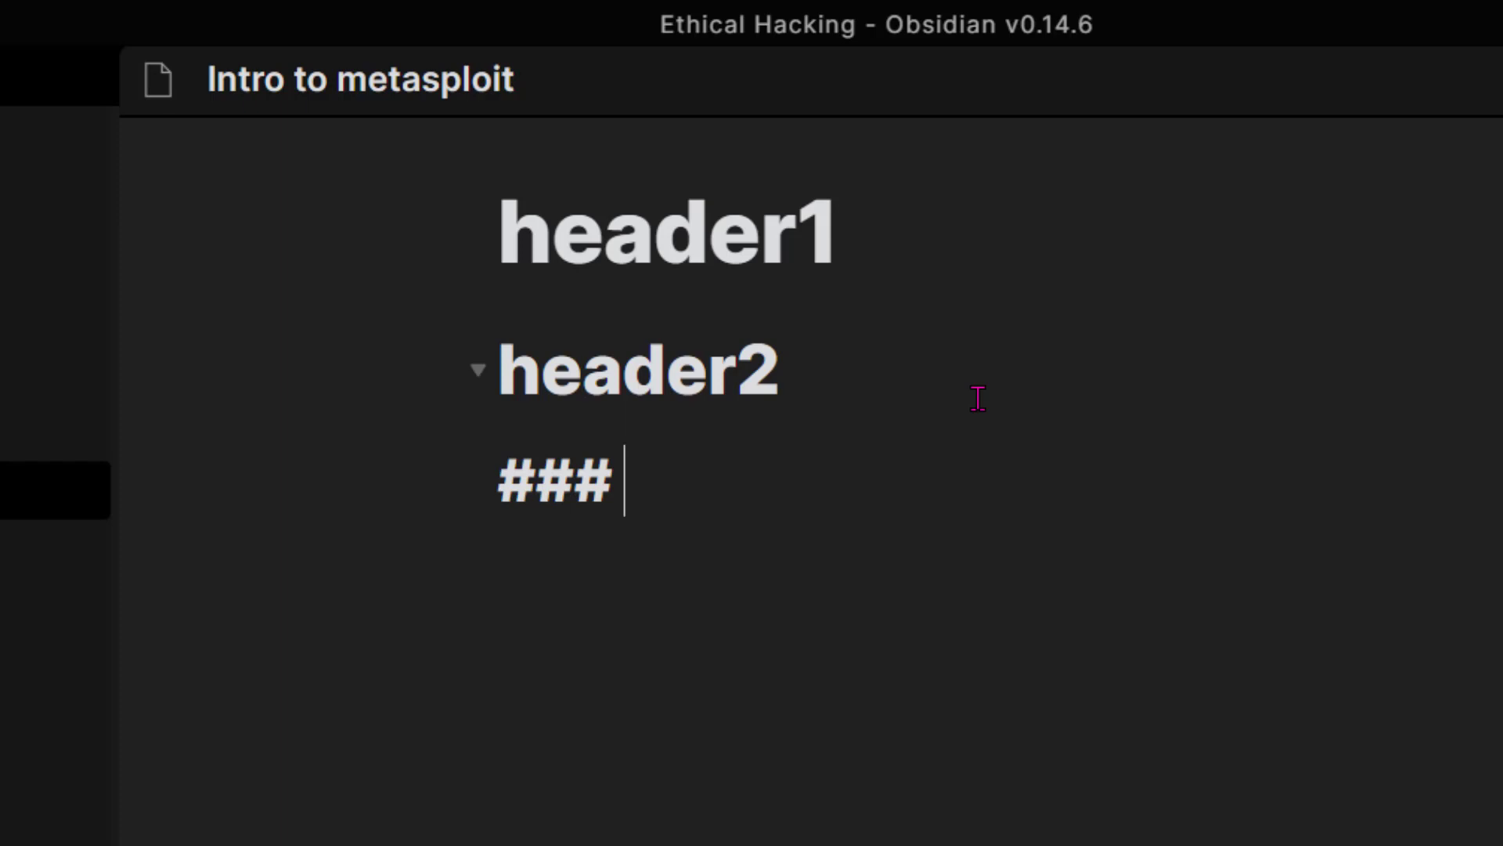
key("ctrl+v")
key("BackSpace")
type("3")
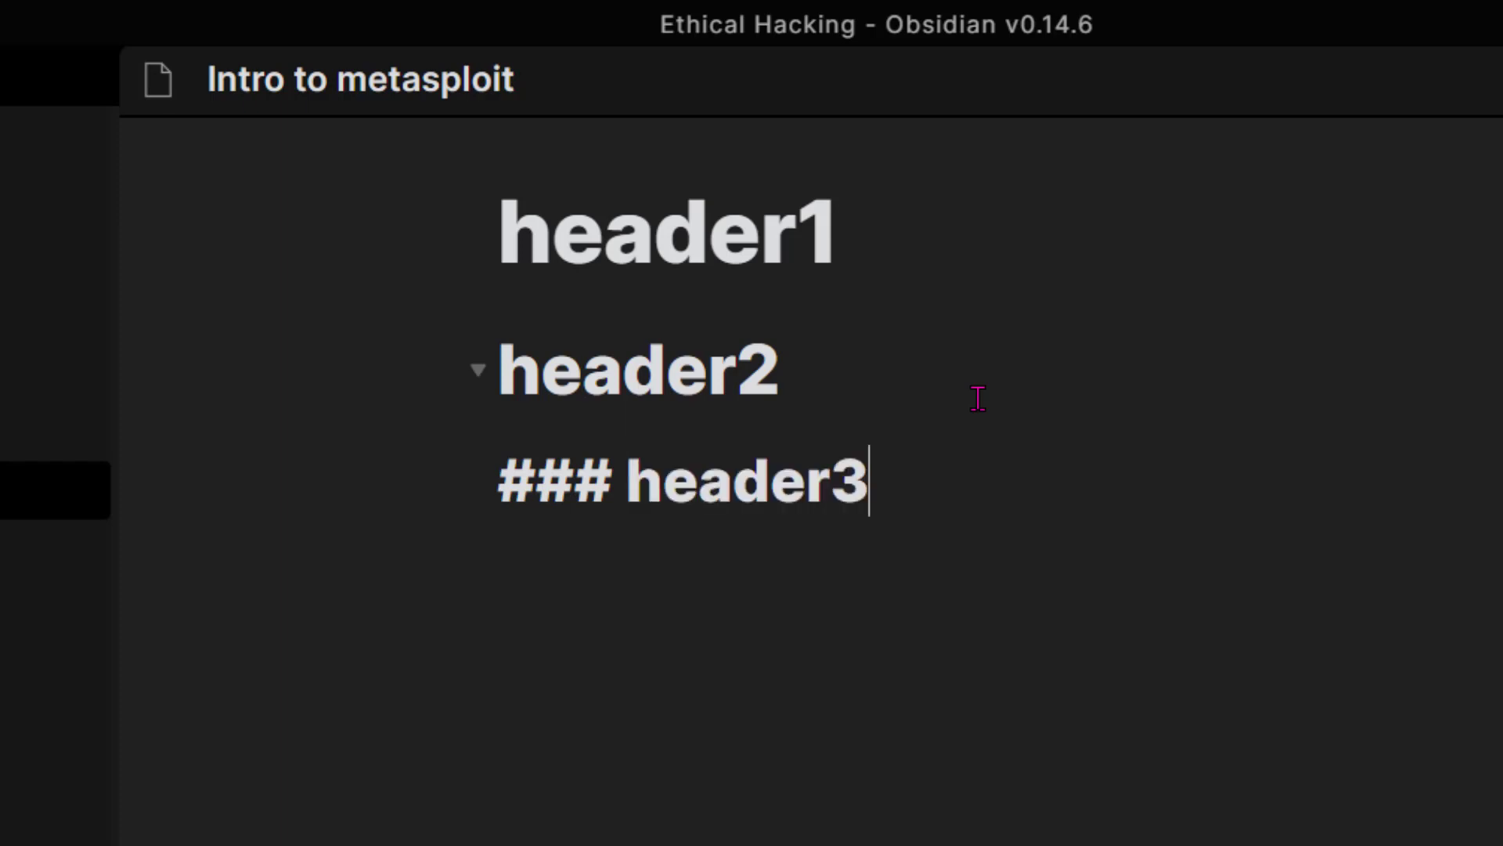
key("Return")
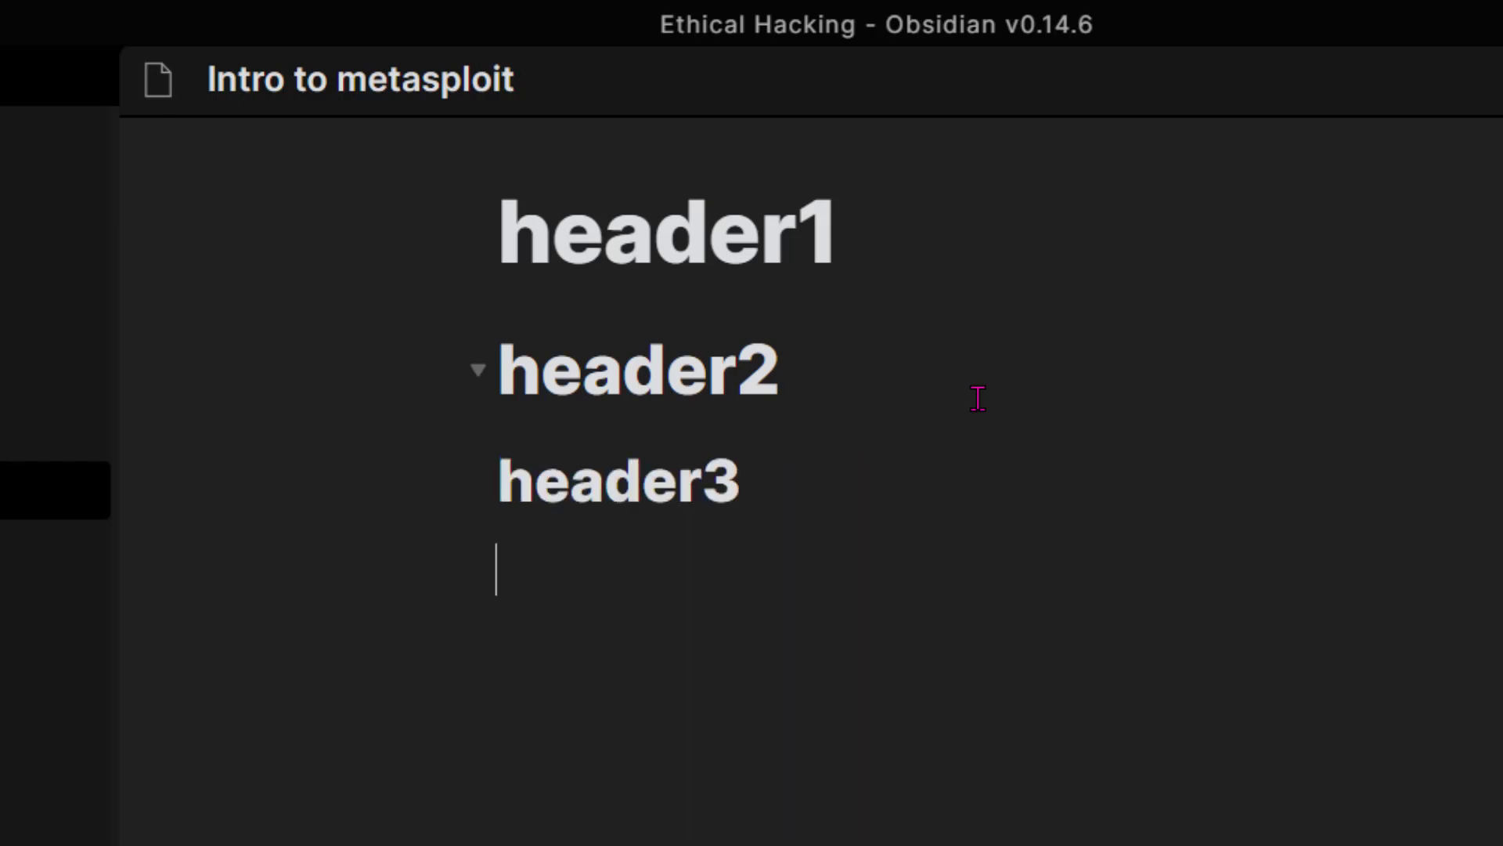
- Add a level-six Markdown heading "header6" below header3, and reveal the Markdown markers of each heading in turn
type("######")
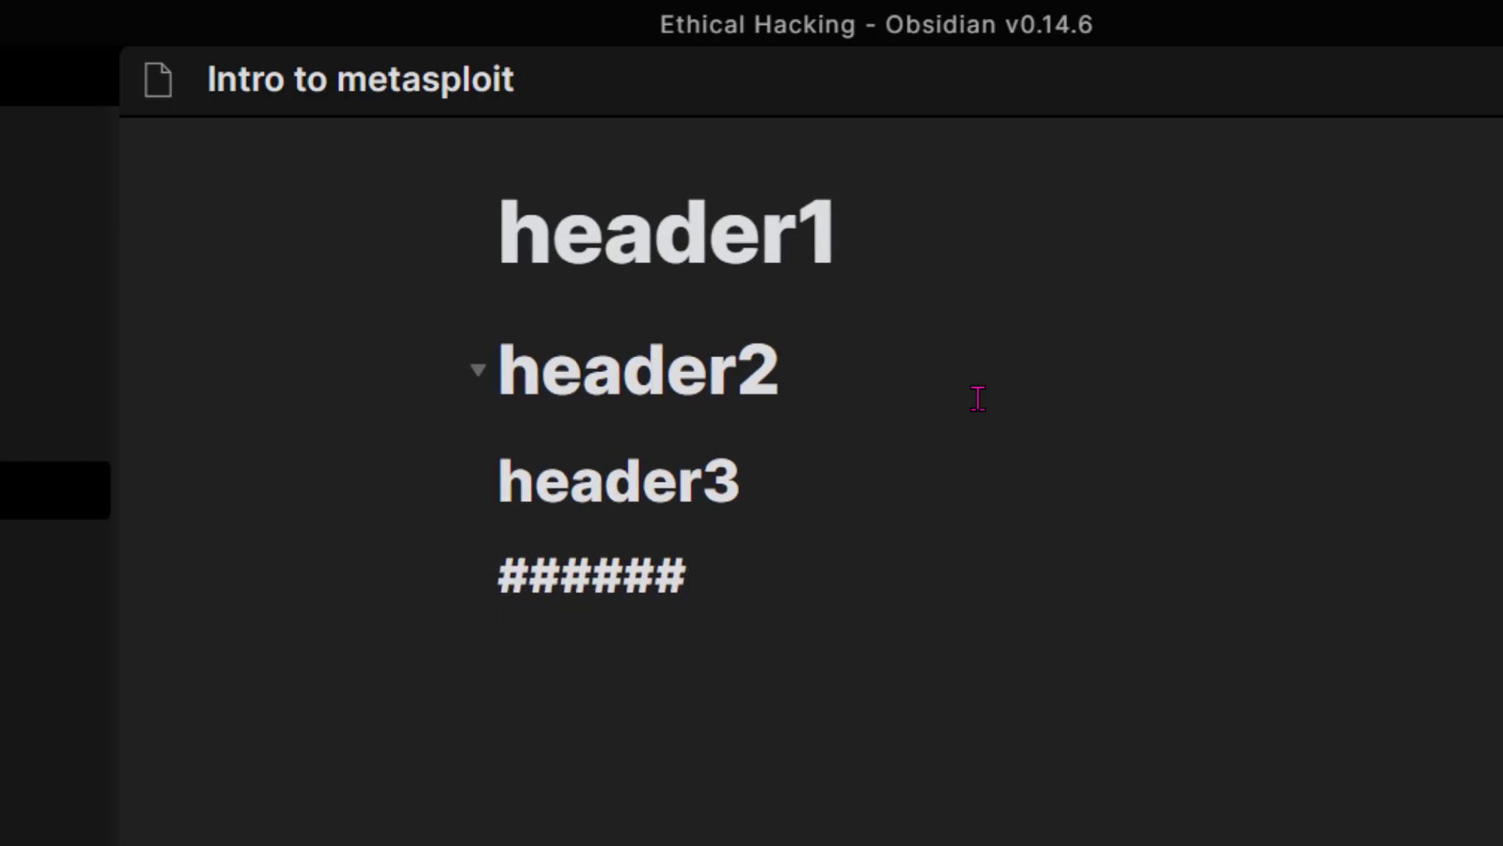
type(" header1")
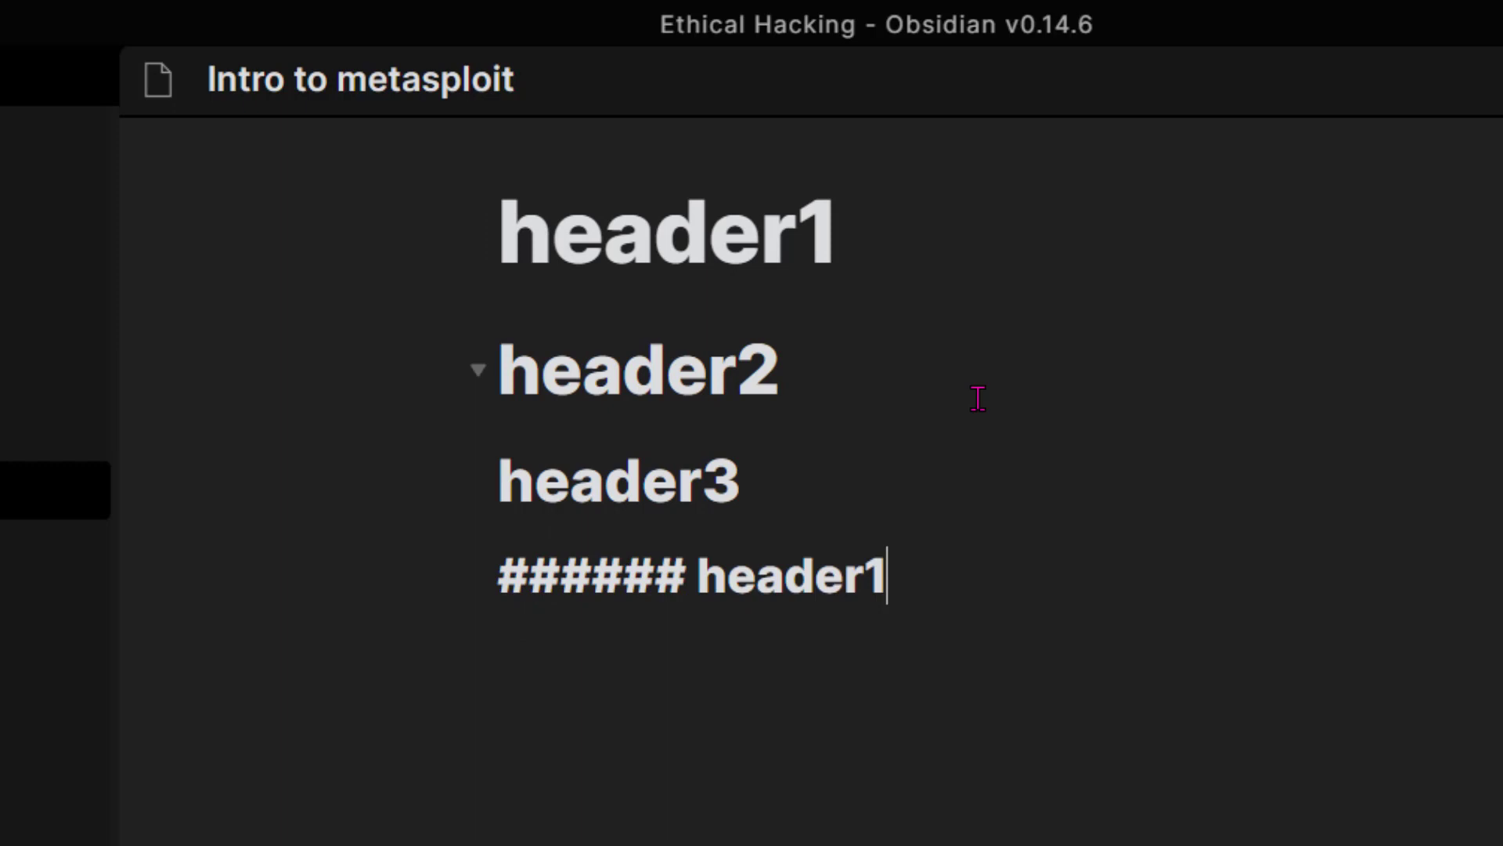
key("BackSpace")
type("6")
key("Return")
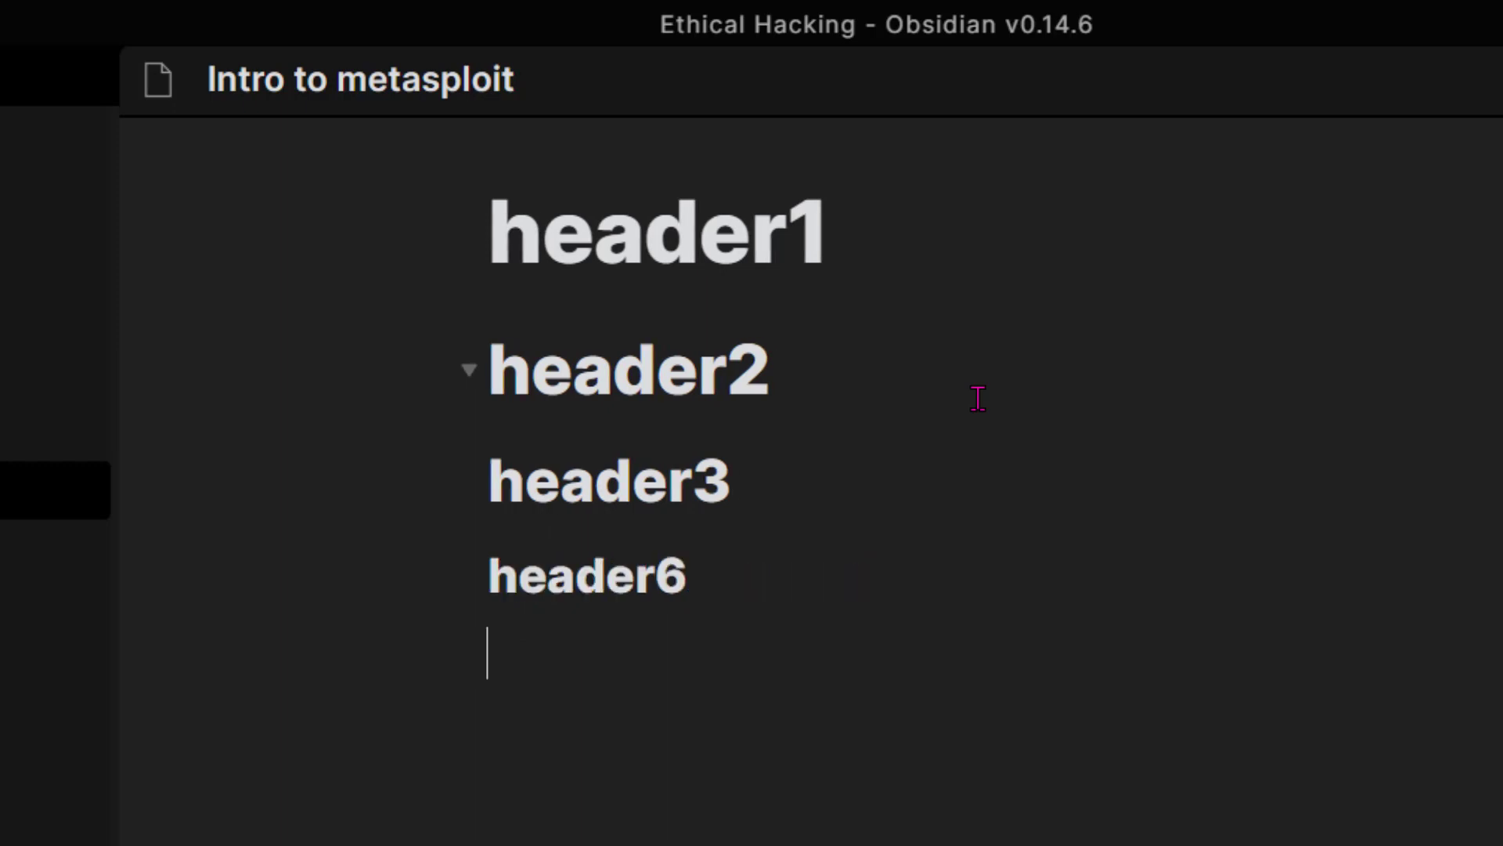
key("BackSpace")
left_click(672, 231)
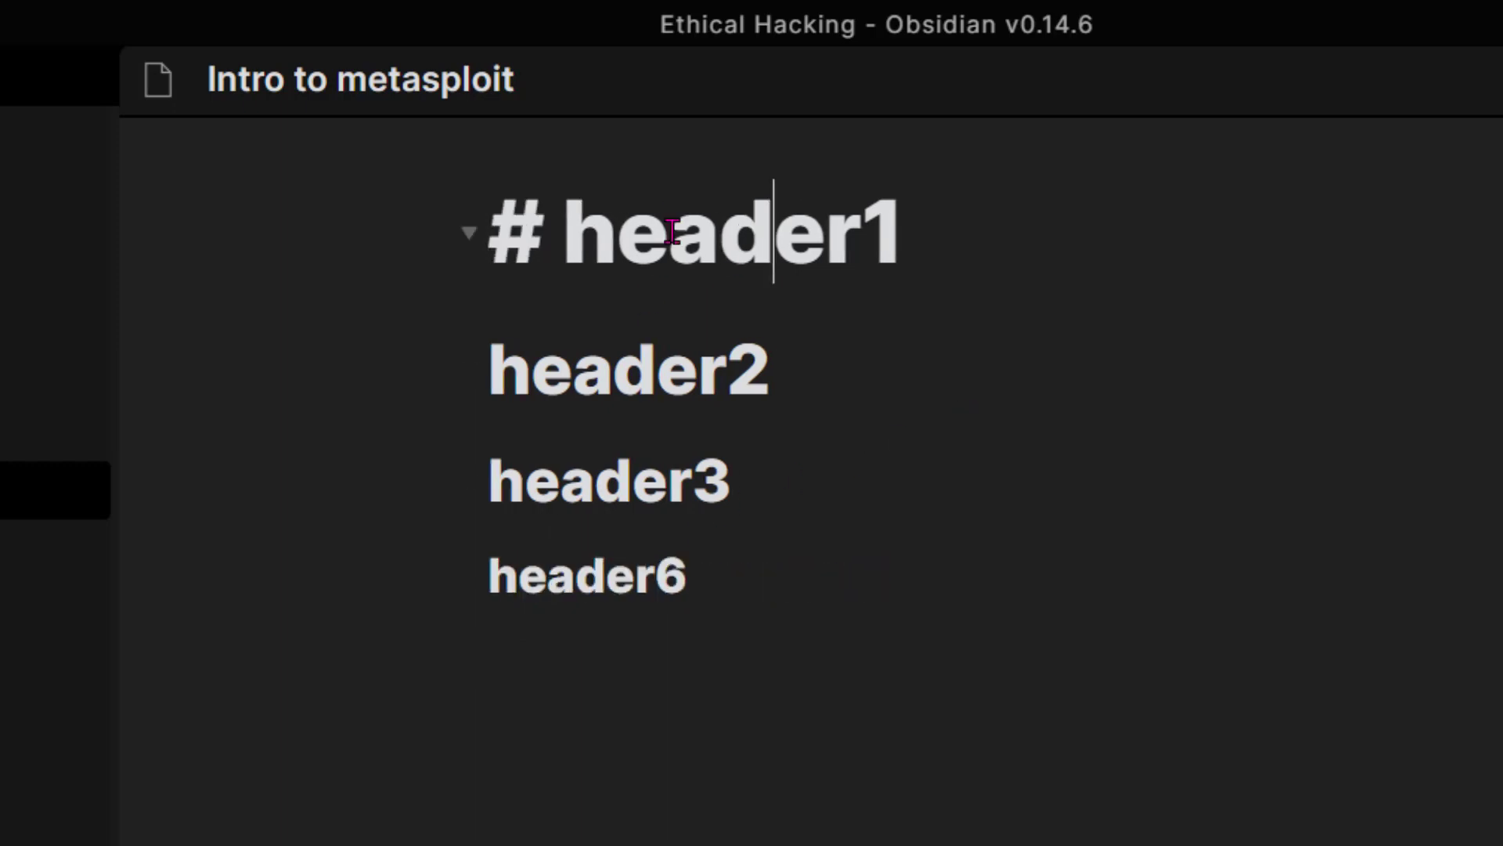
left_click(660, 393)
left_click(662, 486)
left_click(658, 581)
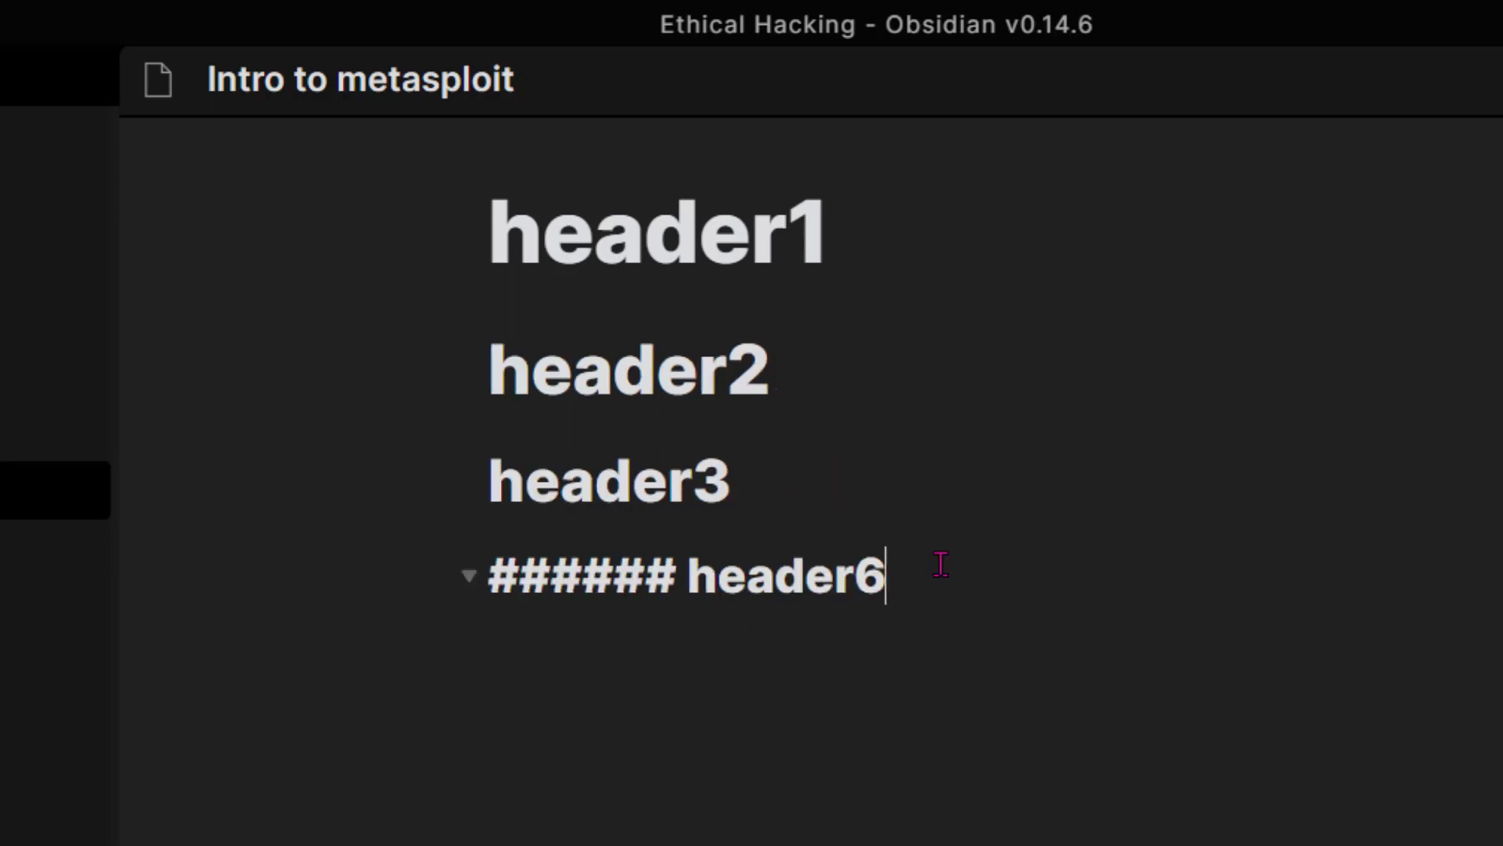
- Add the word "bold" on a new line below header6, formatted in bold with double asterisks
key("Return")
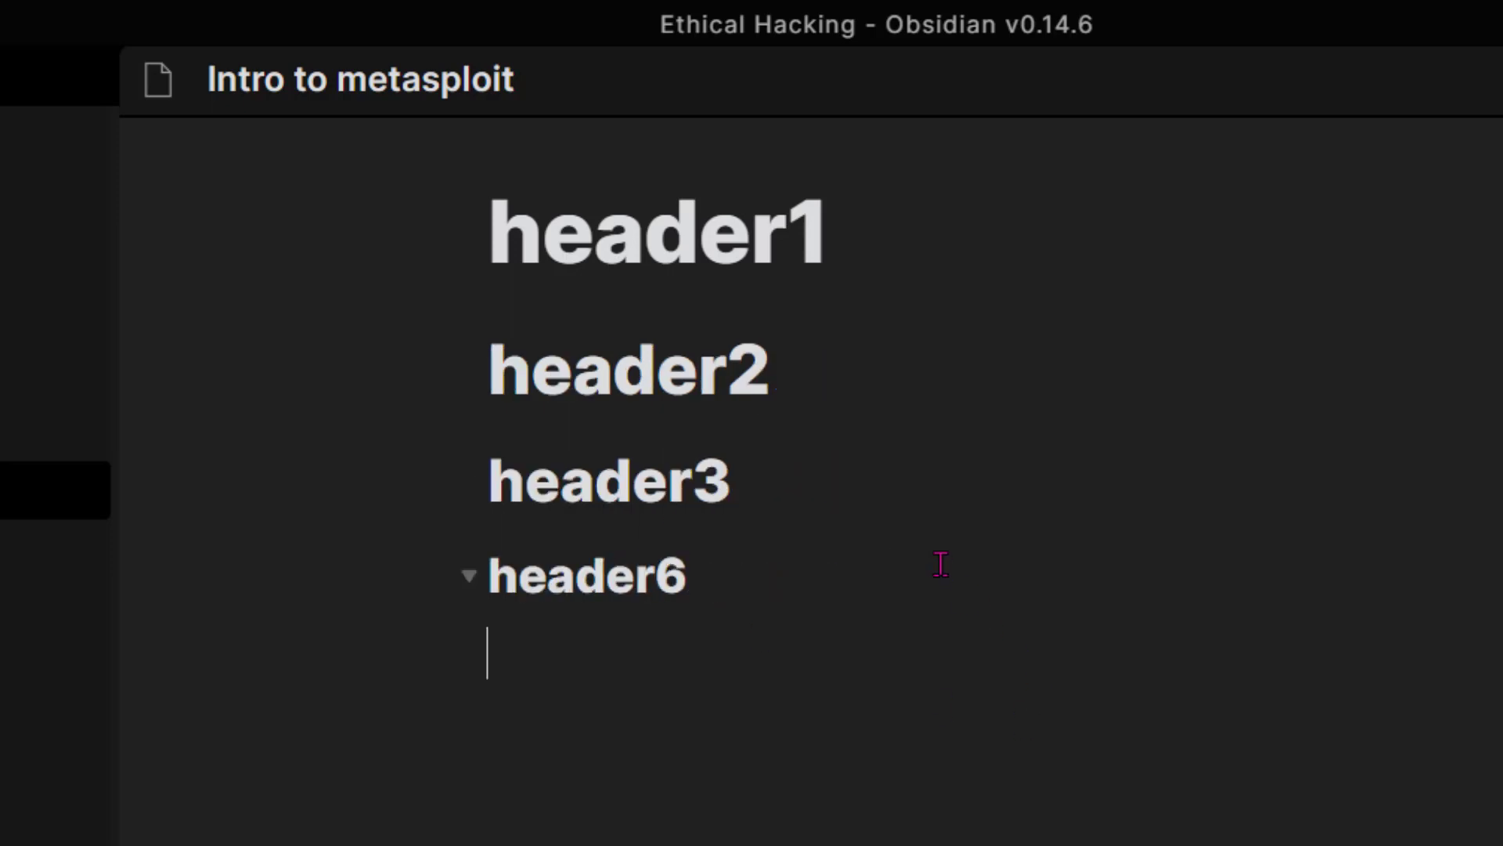
type("****")
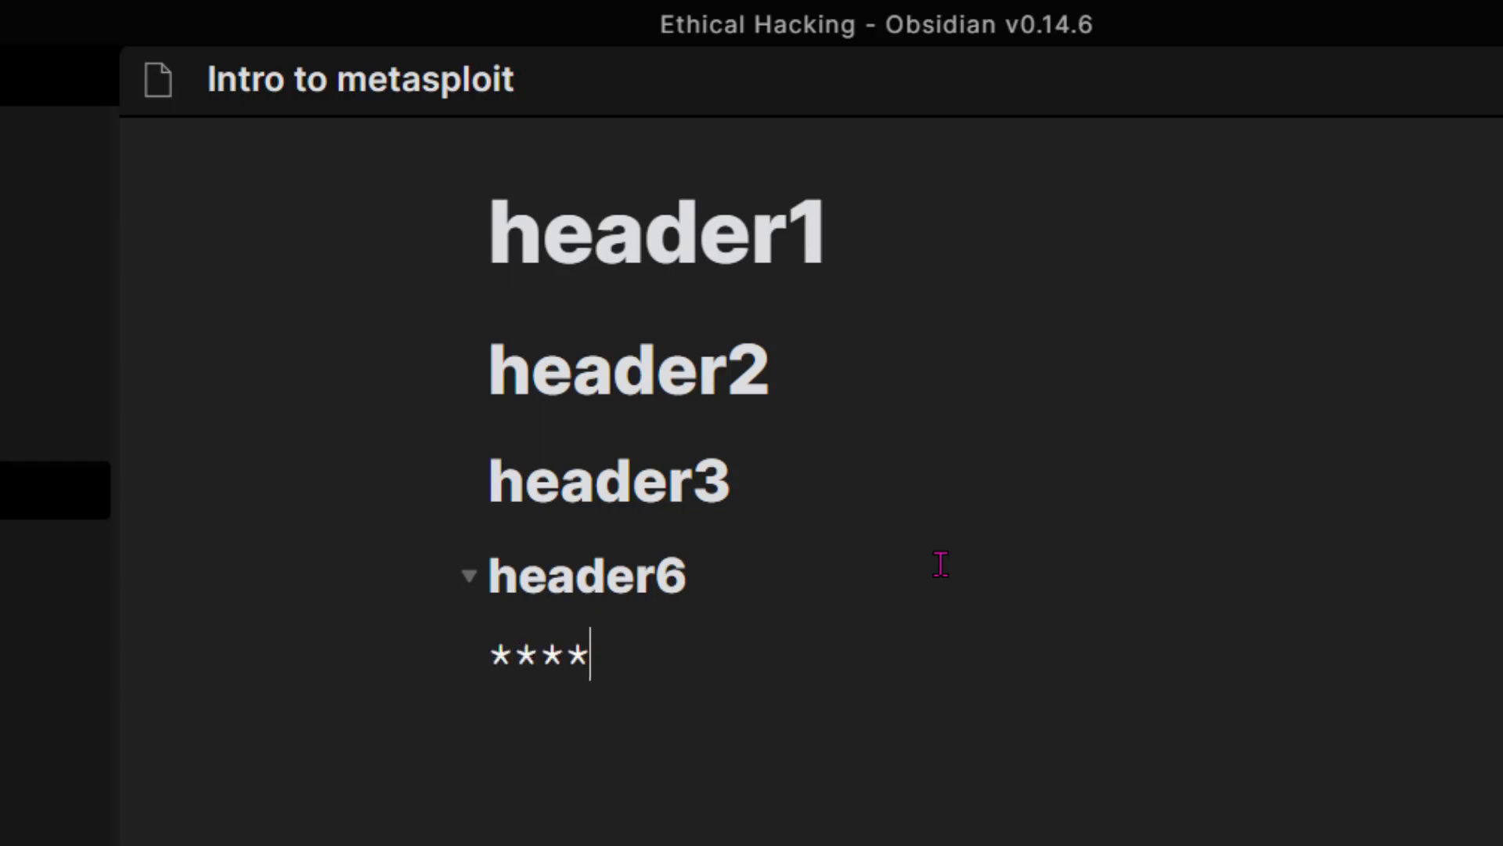
key("Left")
key("Left")
type("bold")
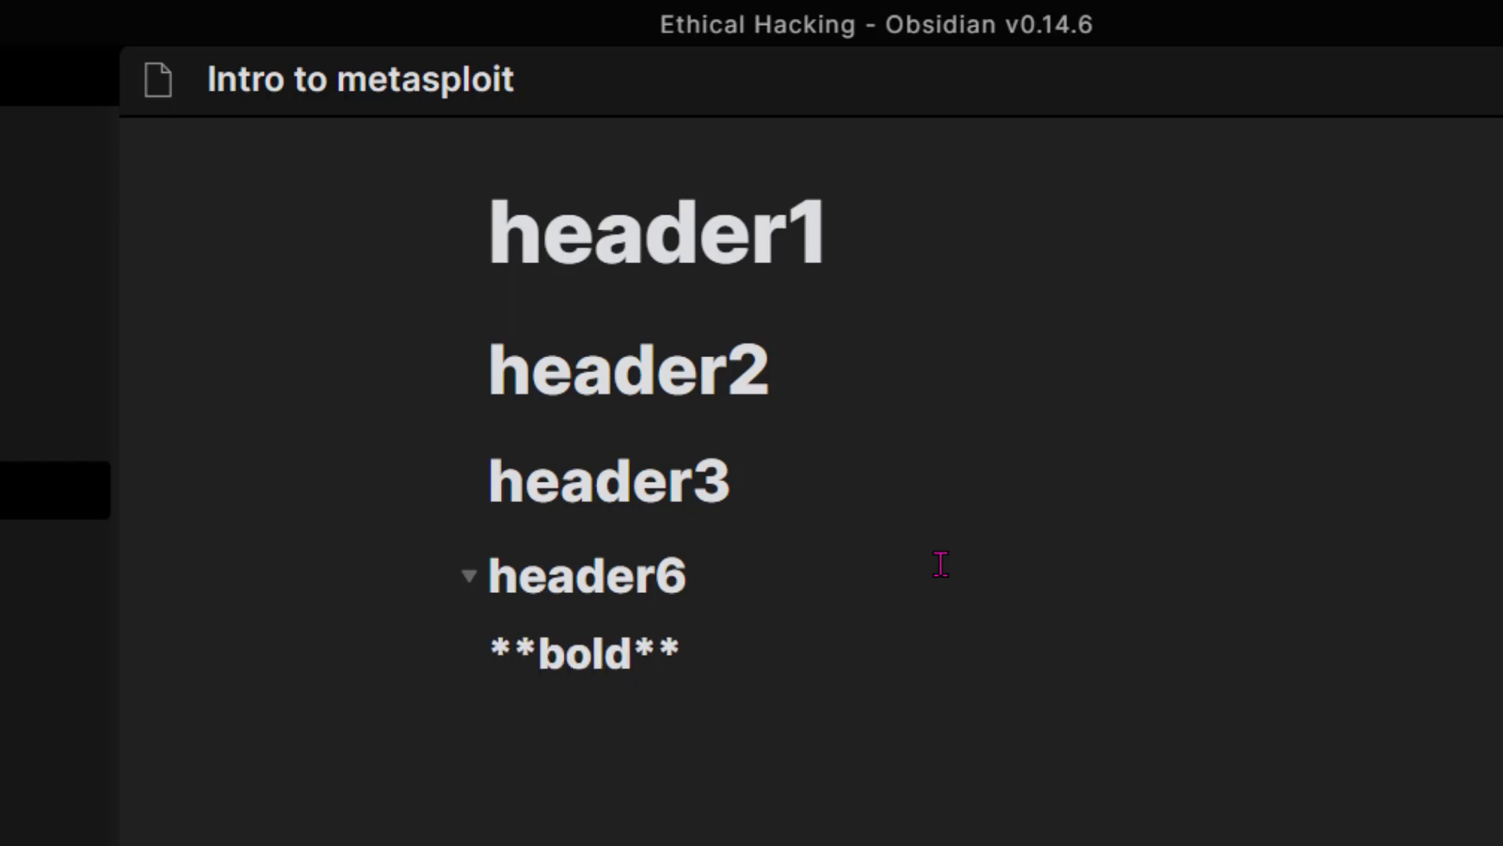
key("Right")
key("Right")
key("Return")
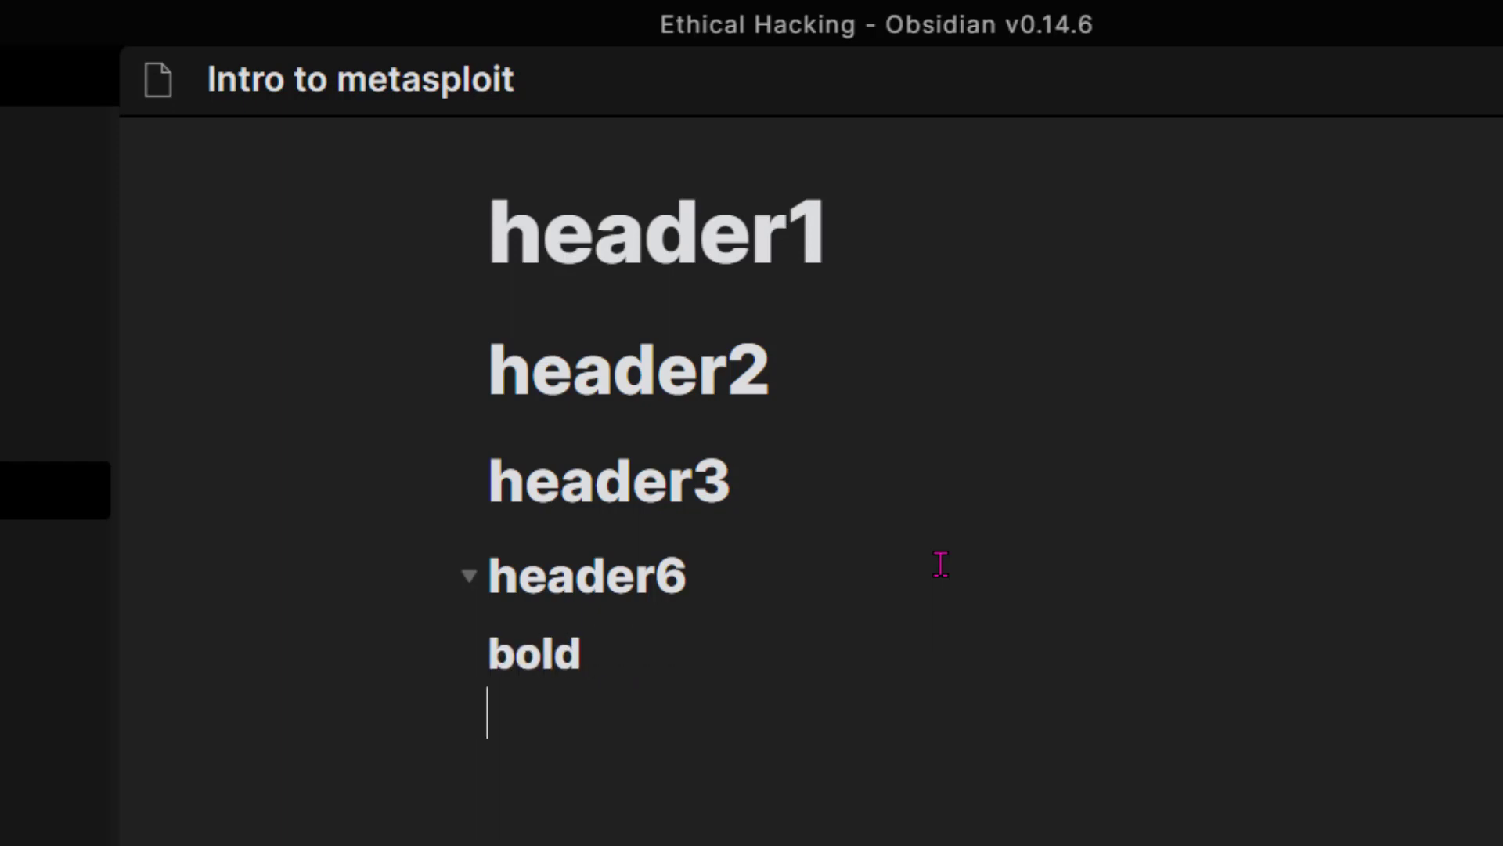
- Add the word "italic" on the line below the bold text, formatted in italics with single asterisks
type("*")
type("italic*")
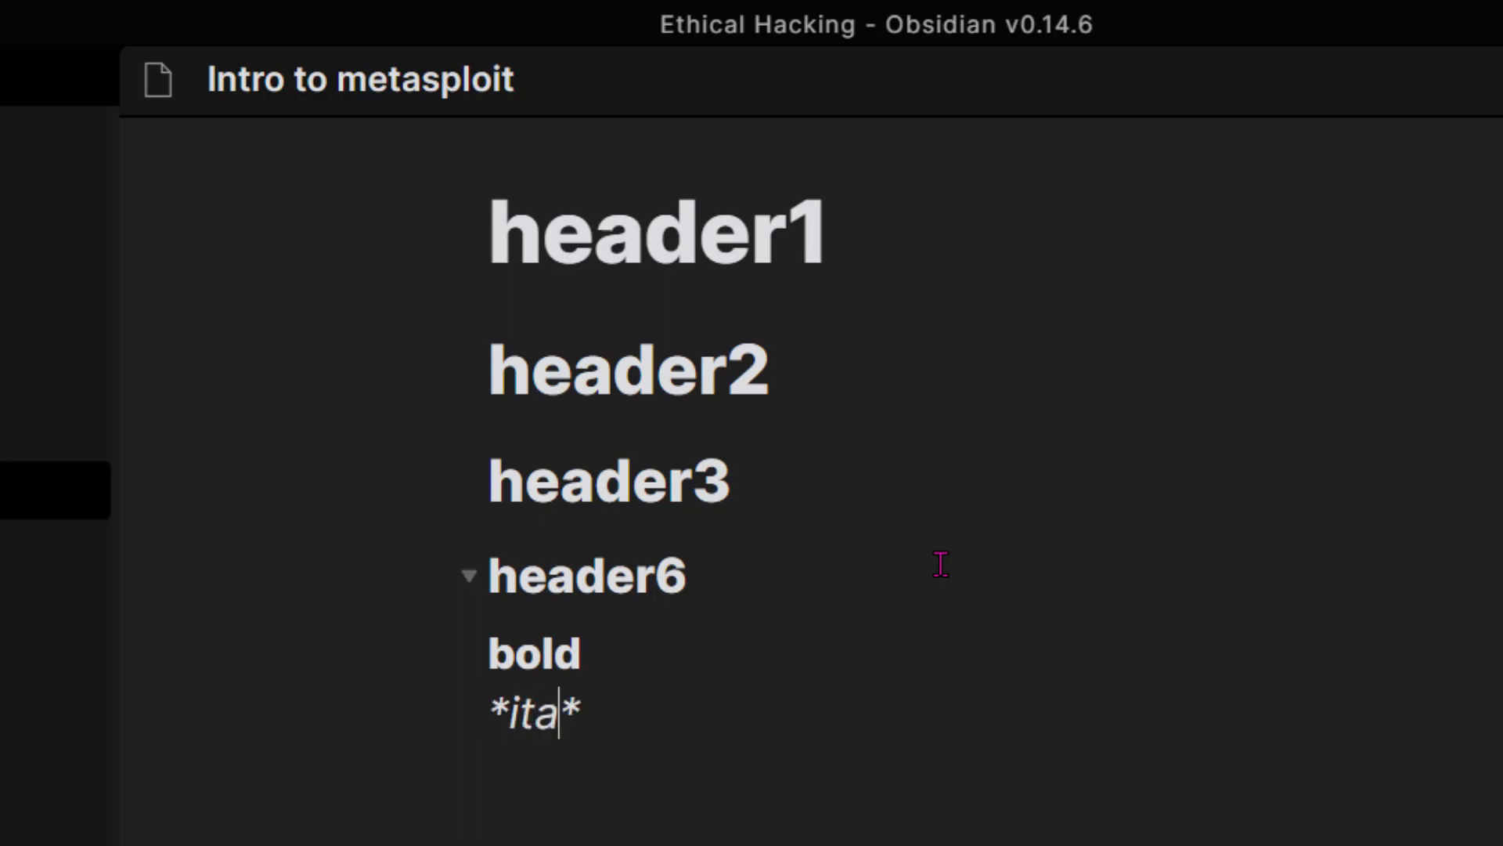
key("Return")
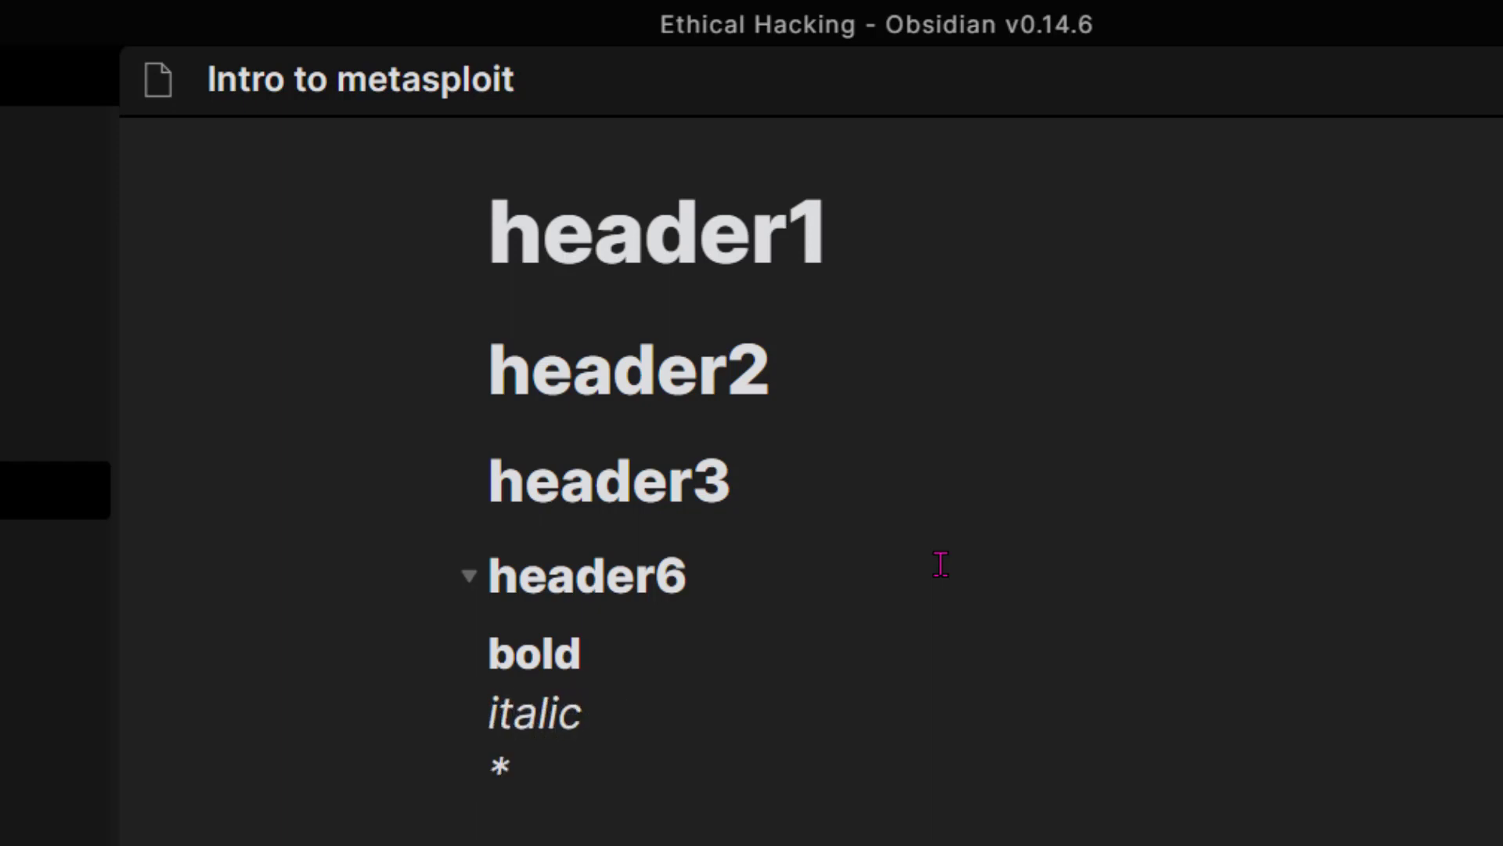
key("BackSpace")
key("Right")
key("Return")
- Create a bulleted list below the italic text with the items "list" and "list2"
type("- list")
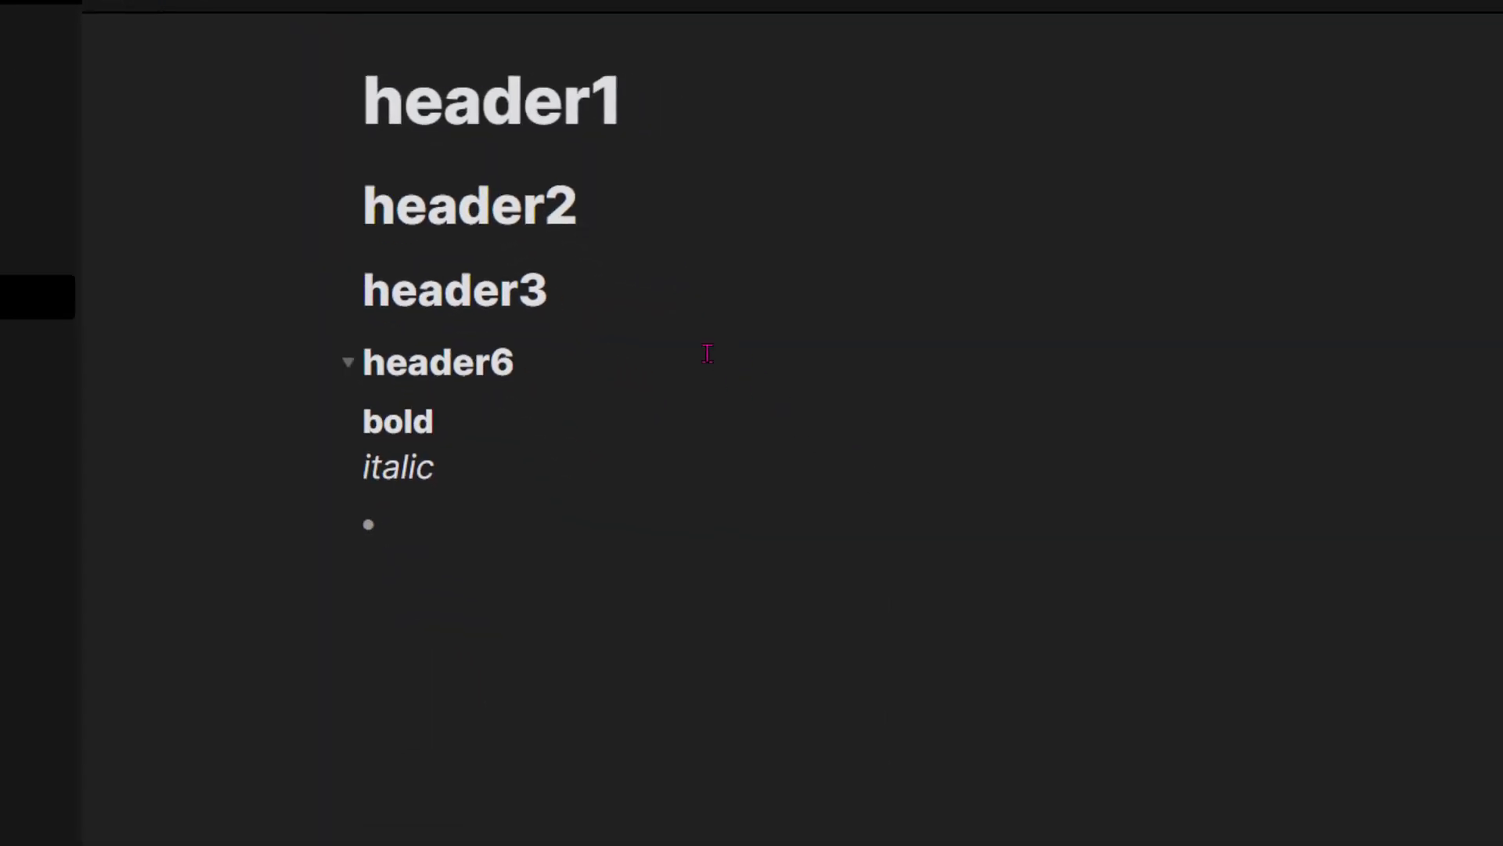
key("Return")
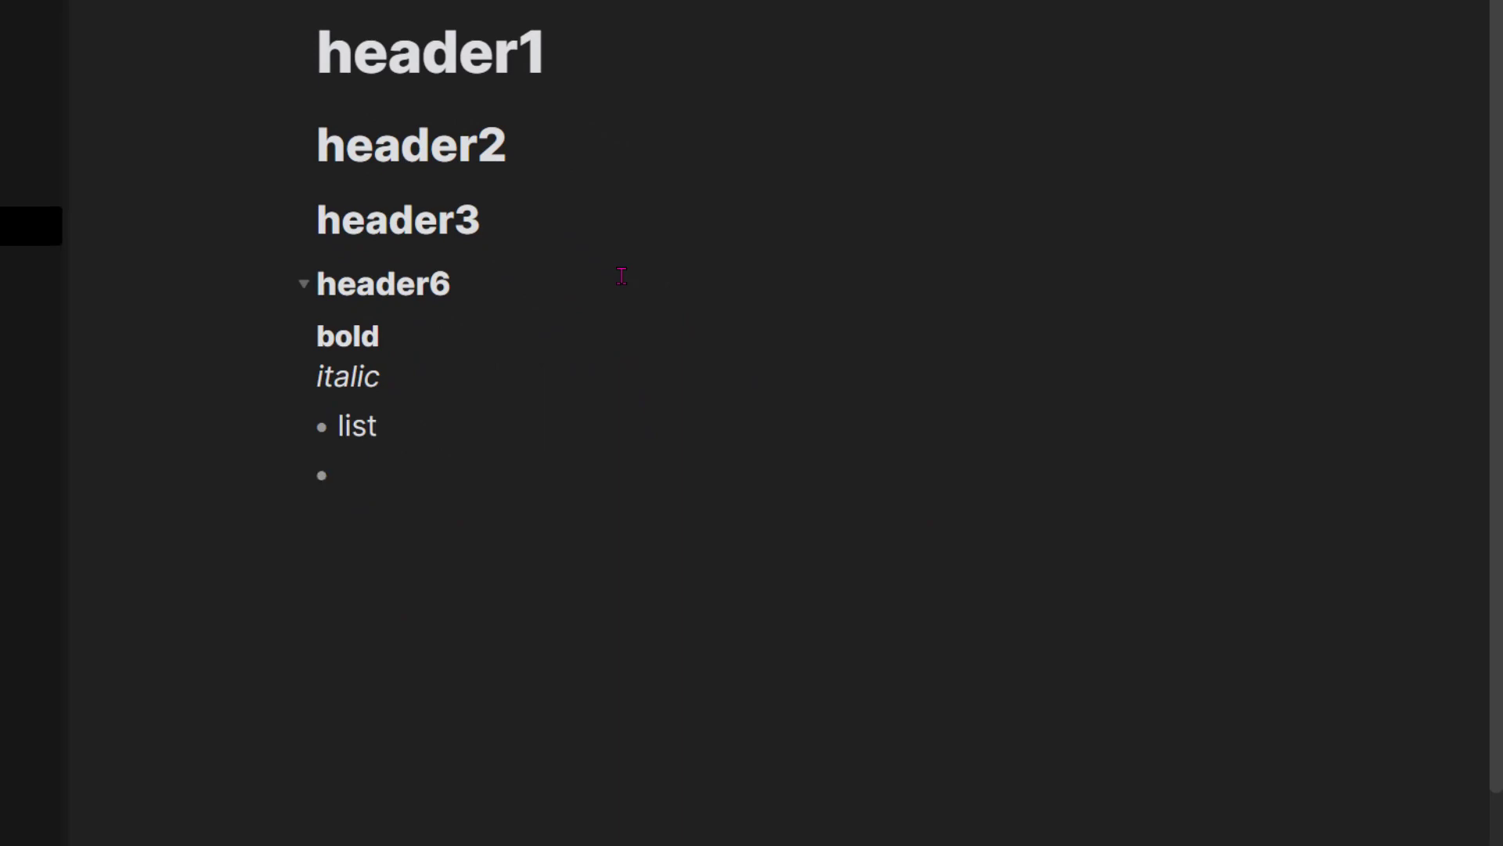
type("list2")
key("Return")
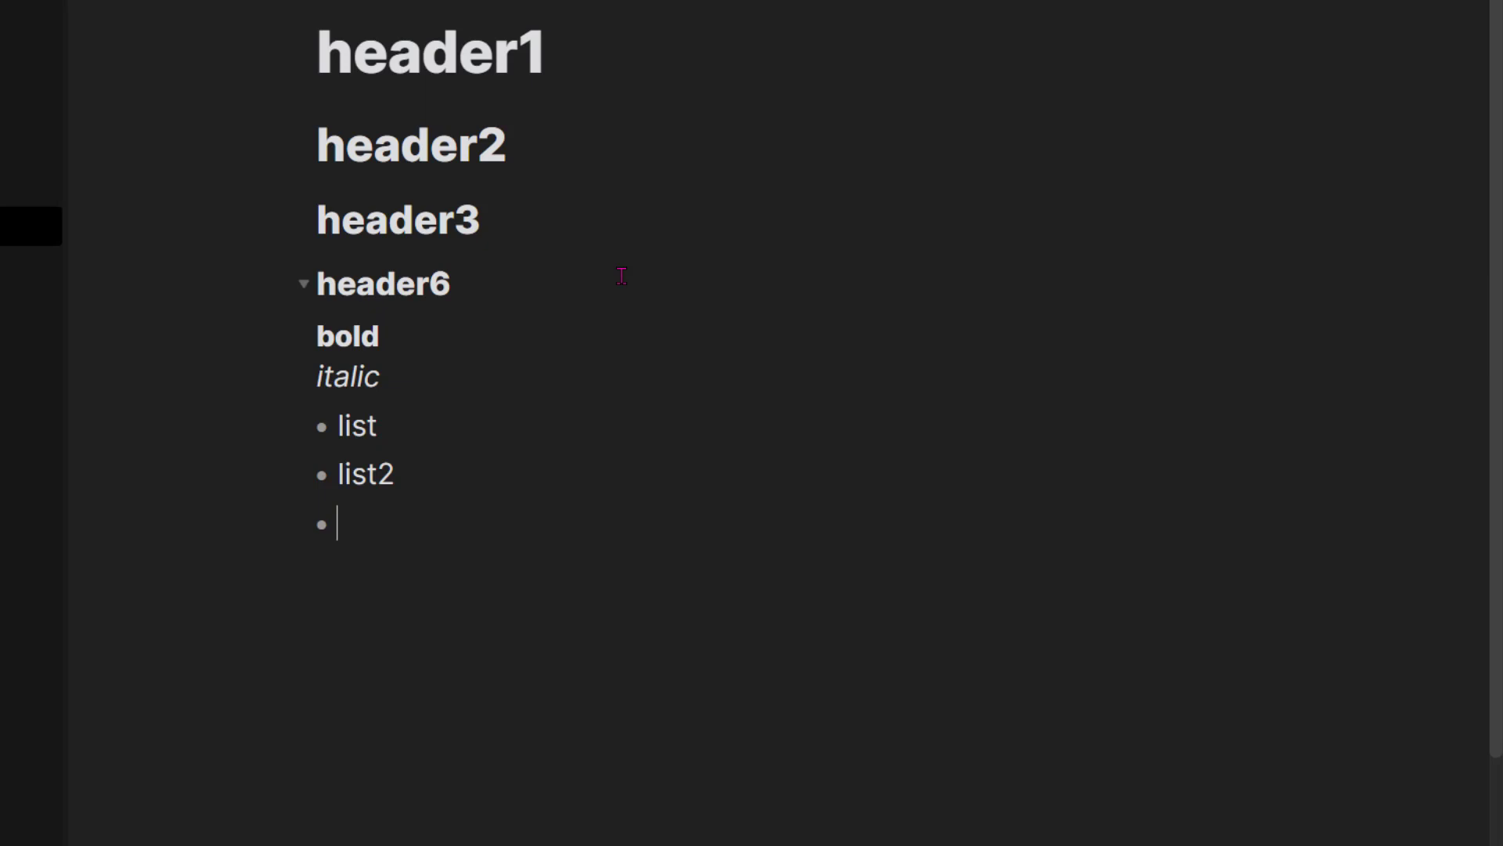
key("Return")
- Create a numbered list with the items "list1" and "list2", separated from the bulleted list by a blank line
key("Return")
type("1. list1")
key("Return")
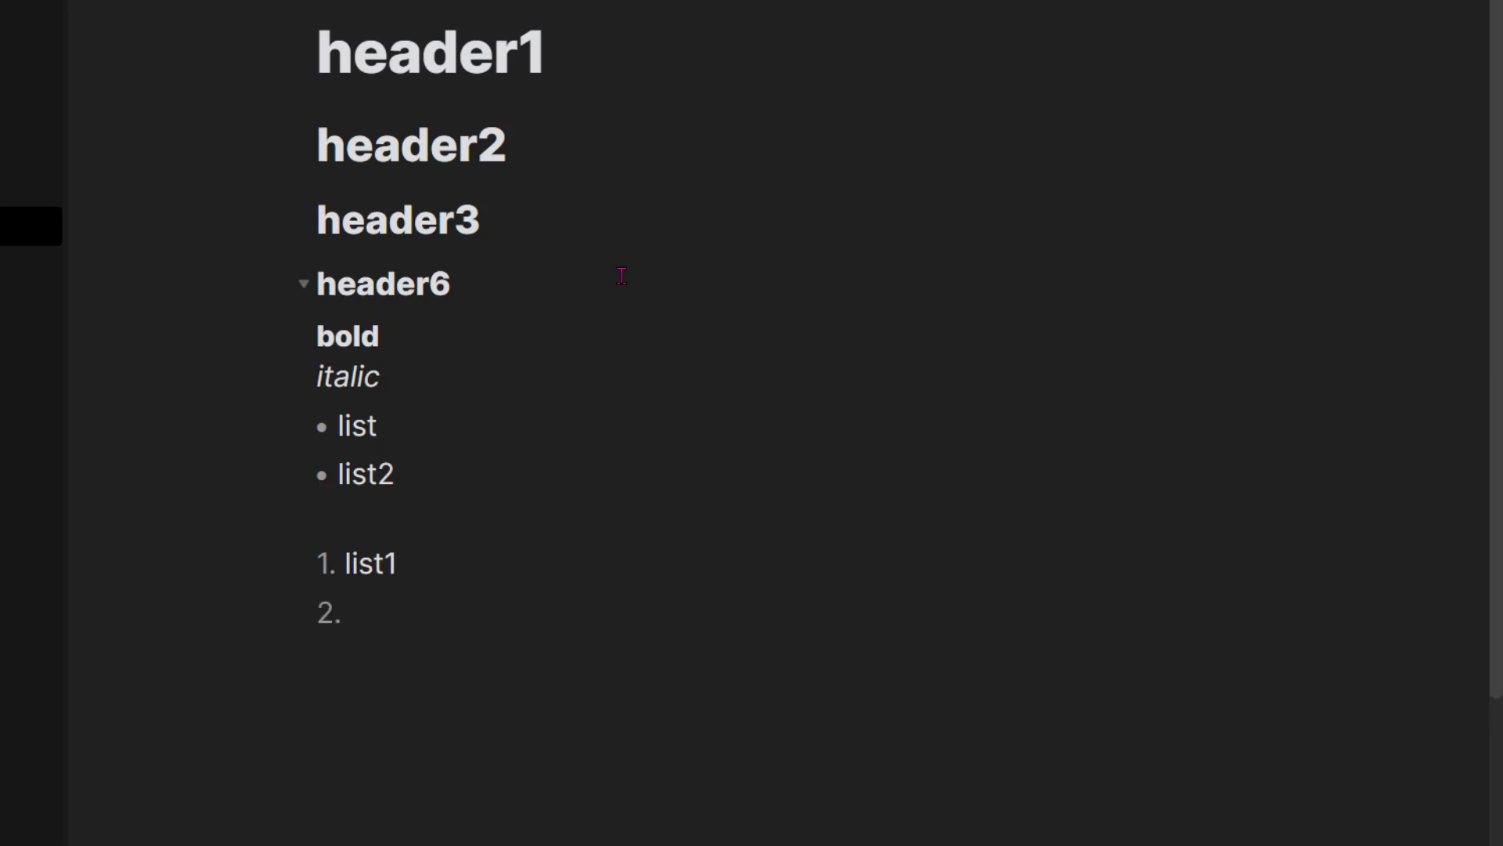
type("list2")
key("Return")
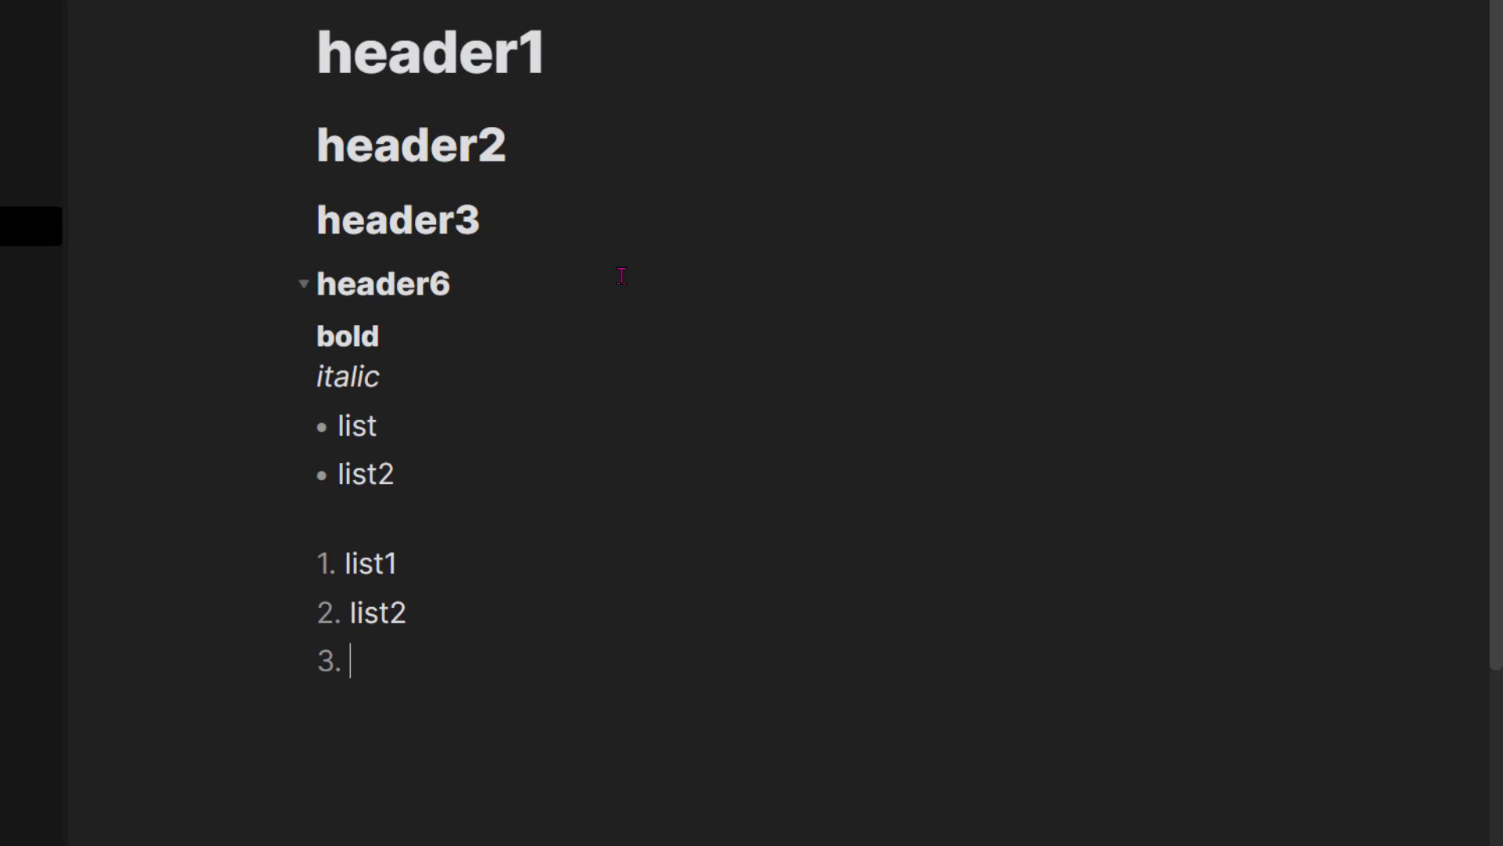
key("Return")
key("Return")
- Insert a horizontal divider made of hyphens between the header6 heading and the bold text
left_click(477, 288)
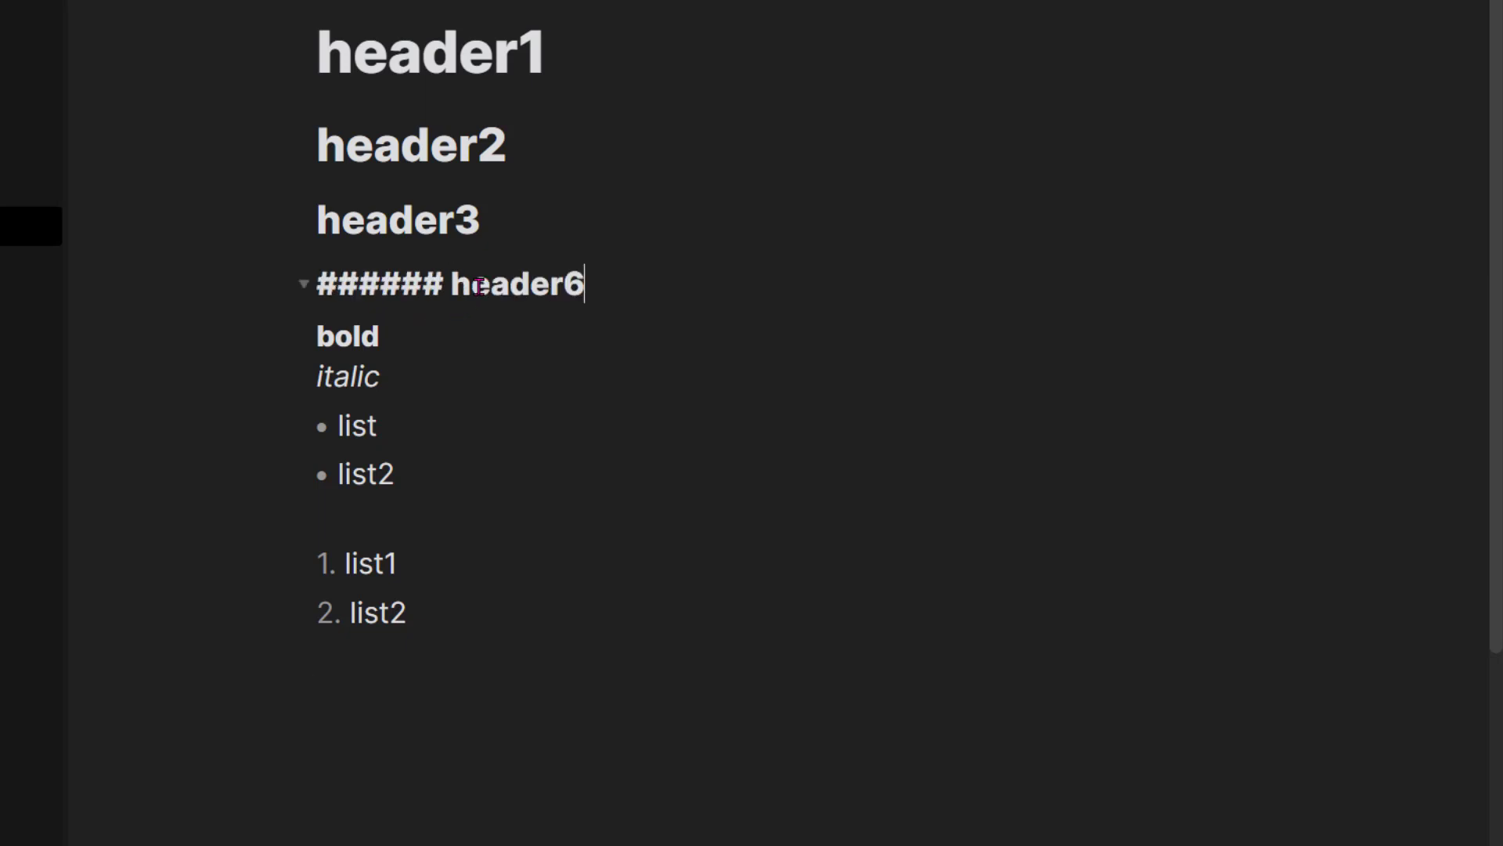
key("Return")
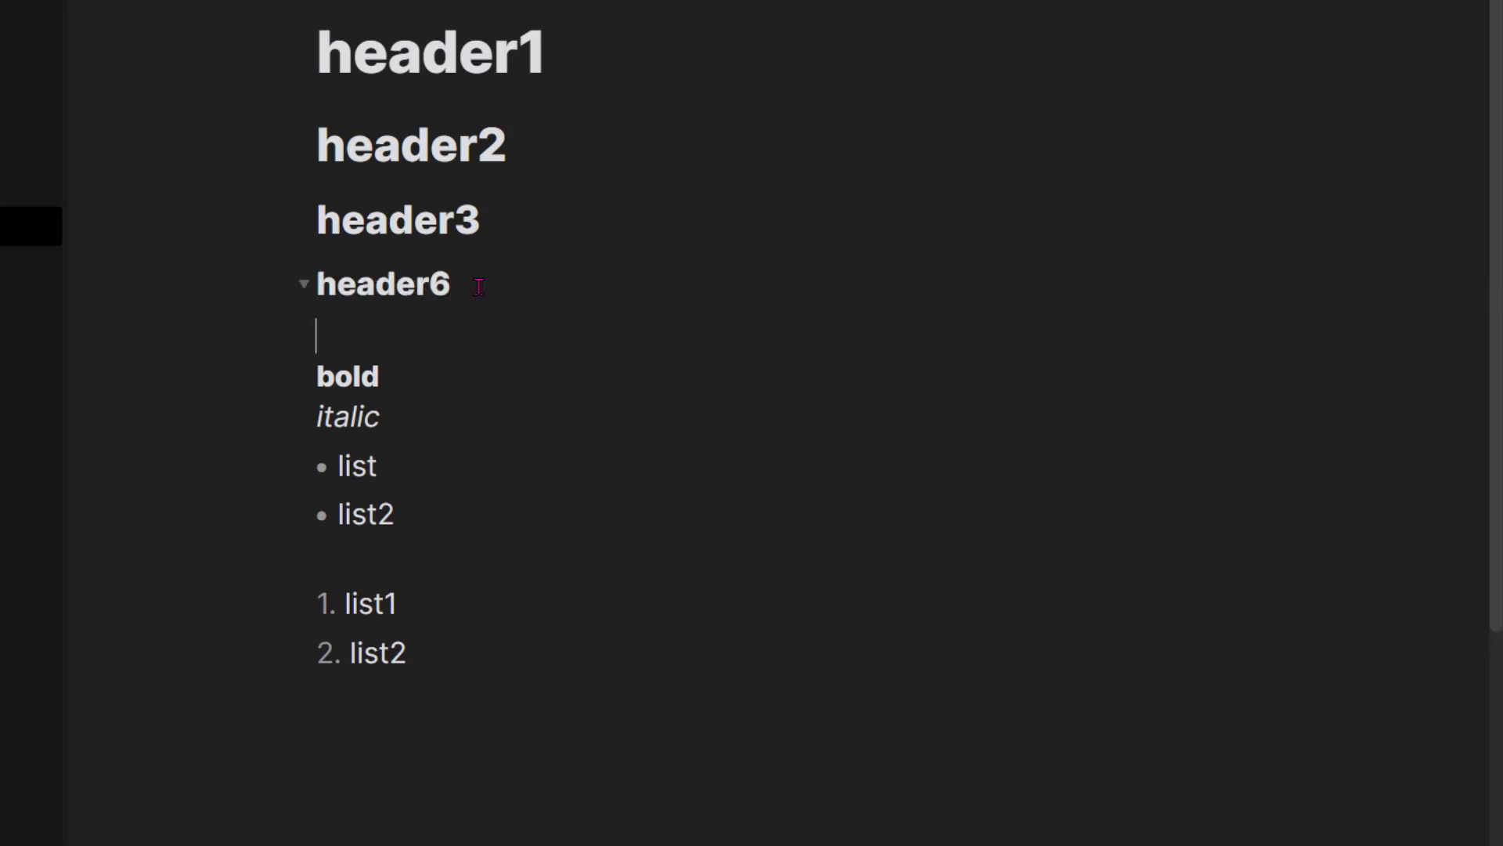
type("------")
key("Return")
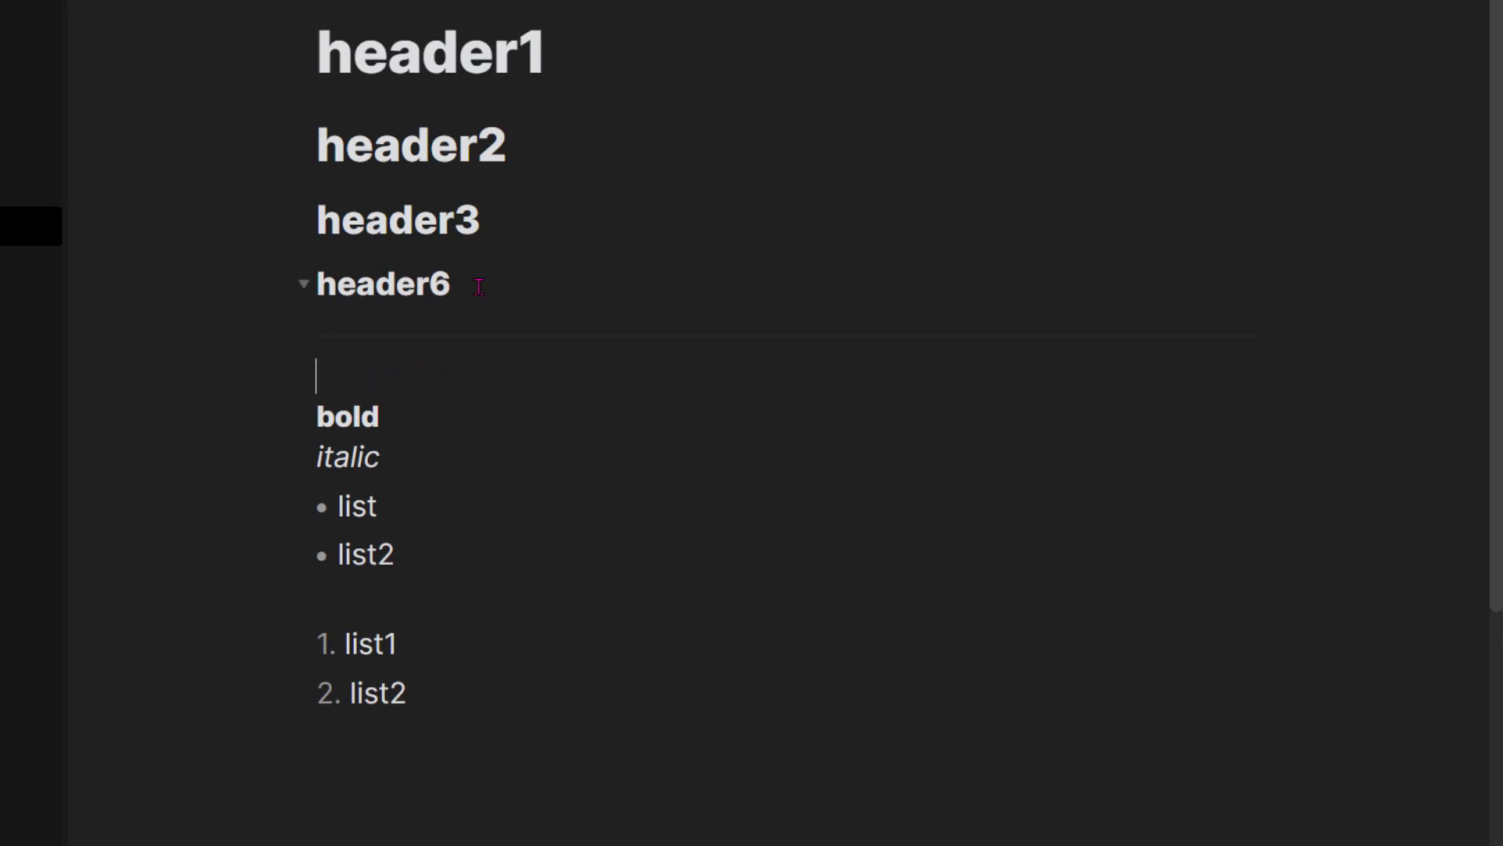
- Start a blank line below the numbered list, and create a new note in the Ethical Hacking vault
left_click(523, 693)
key("Return")
key("Return")
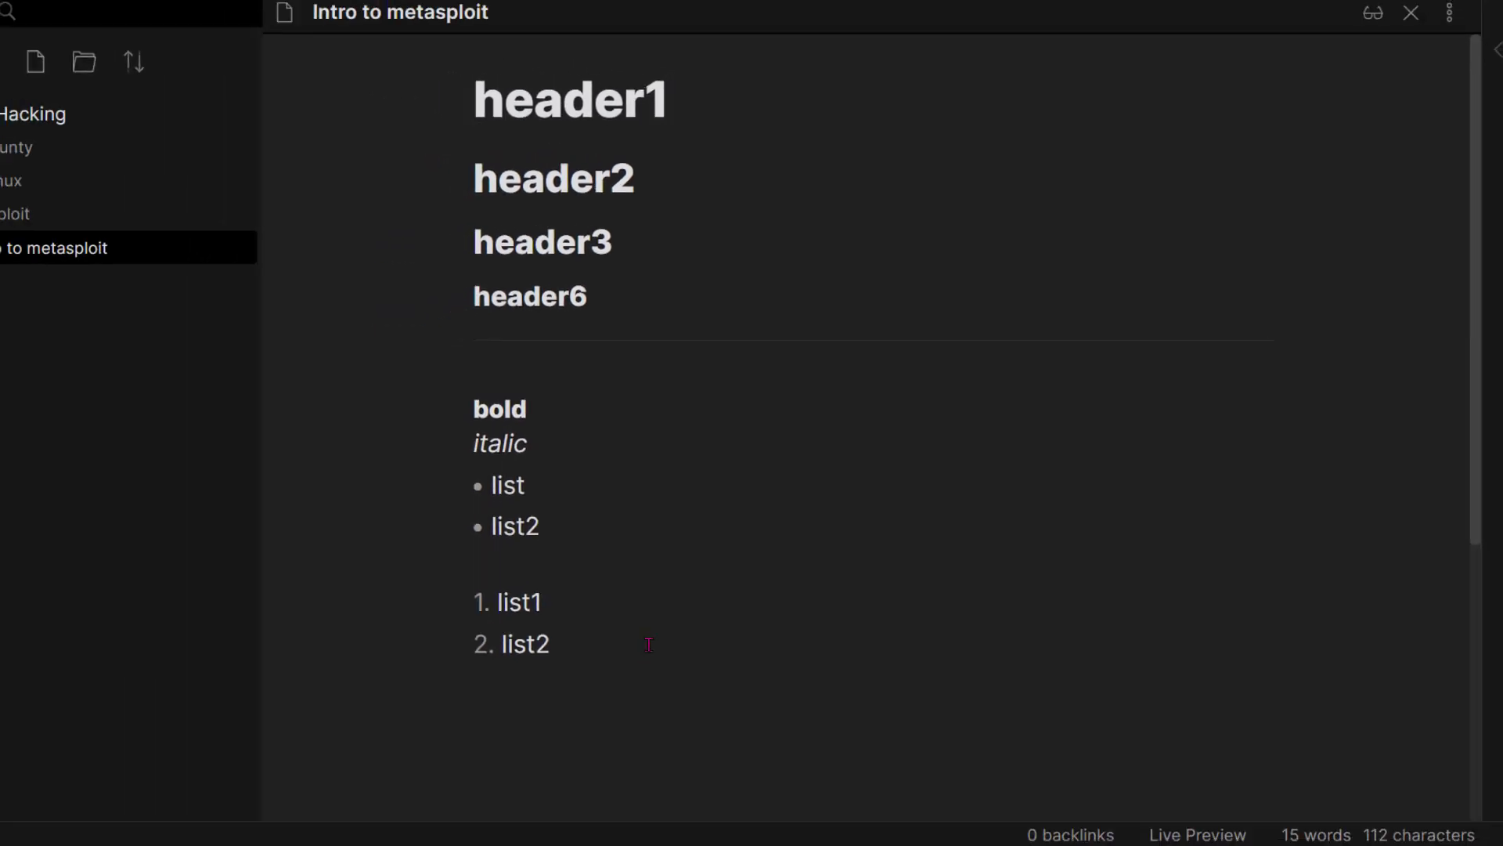
left_click(145, 87)
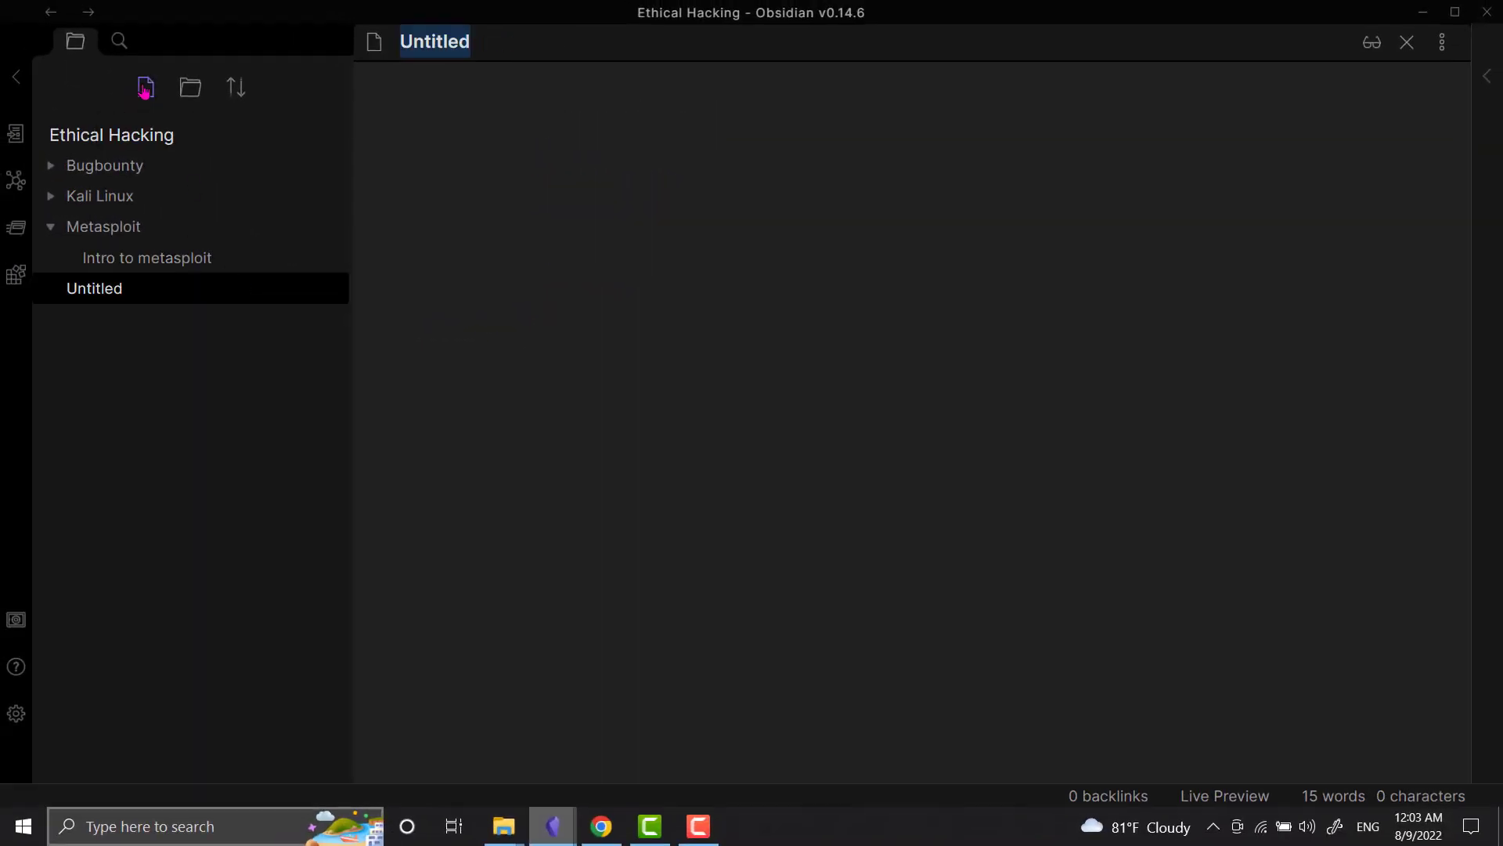
- Name the new note "note 2" and move it into the Metasploit folder
type("note")
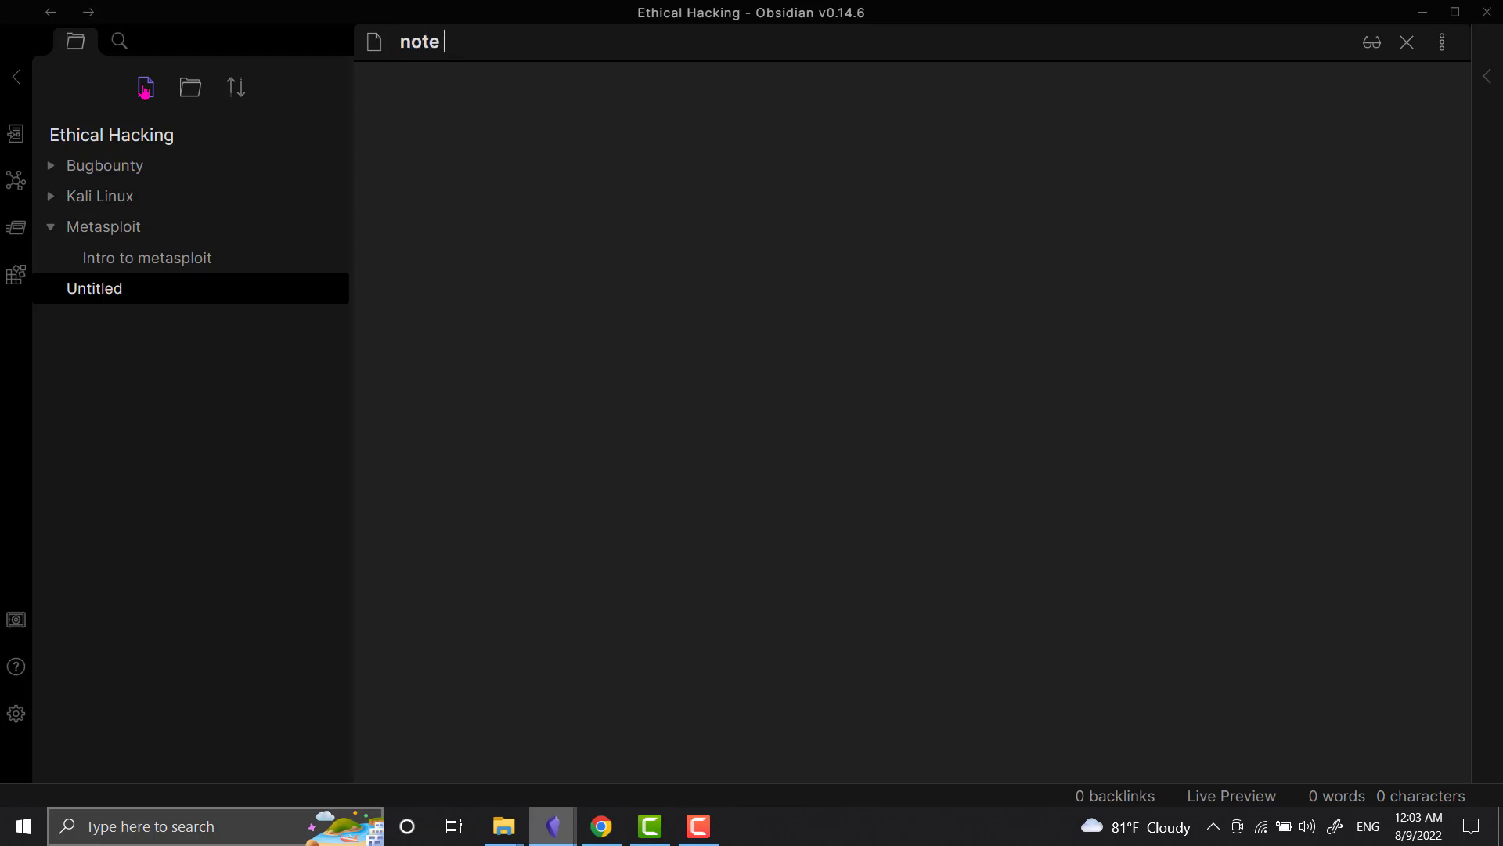
type(" 2")
key("Return")
left_click_drag(101, 297, 167, 226)
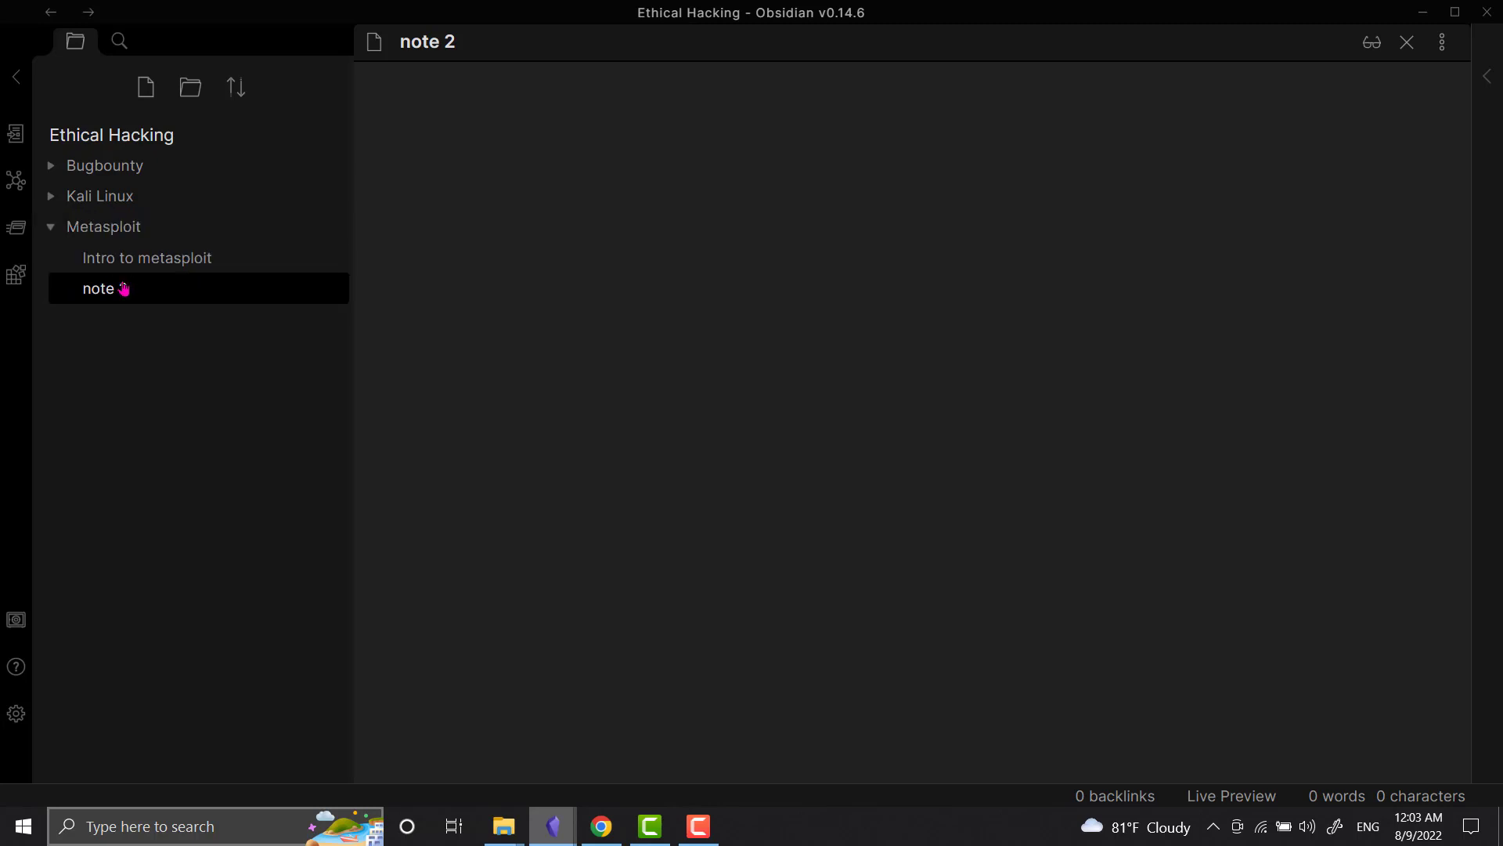
- Add an internal link to note 2 at the end of the Intro to metasploit note, and test it by opening and closing the linked note
left_click(146, 262)
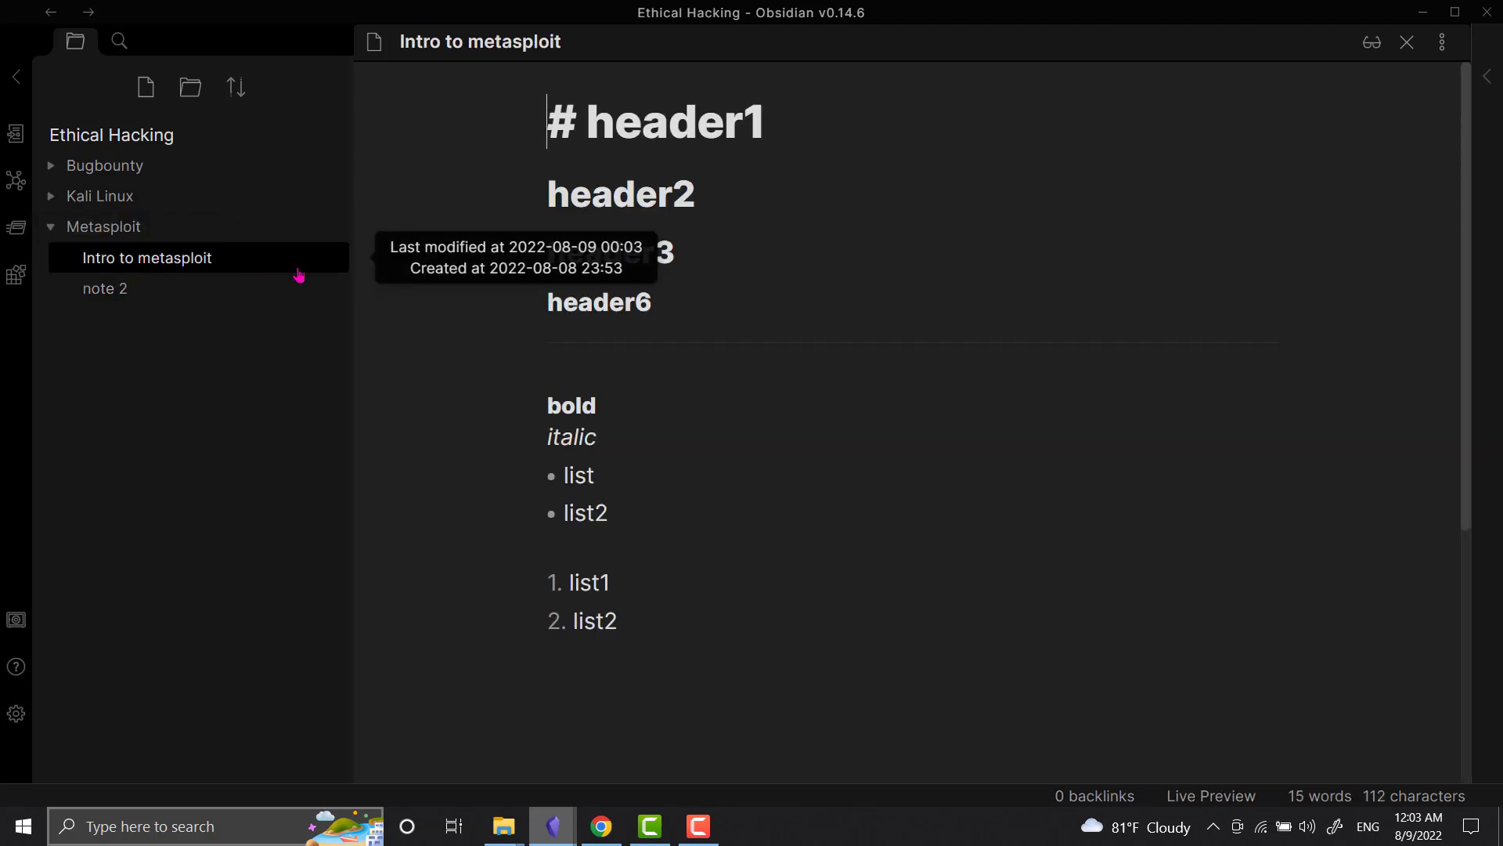
left_click(664, 706)
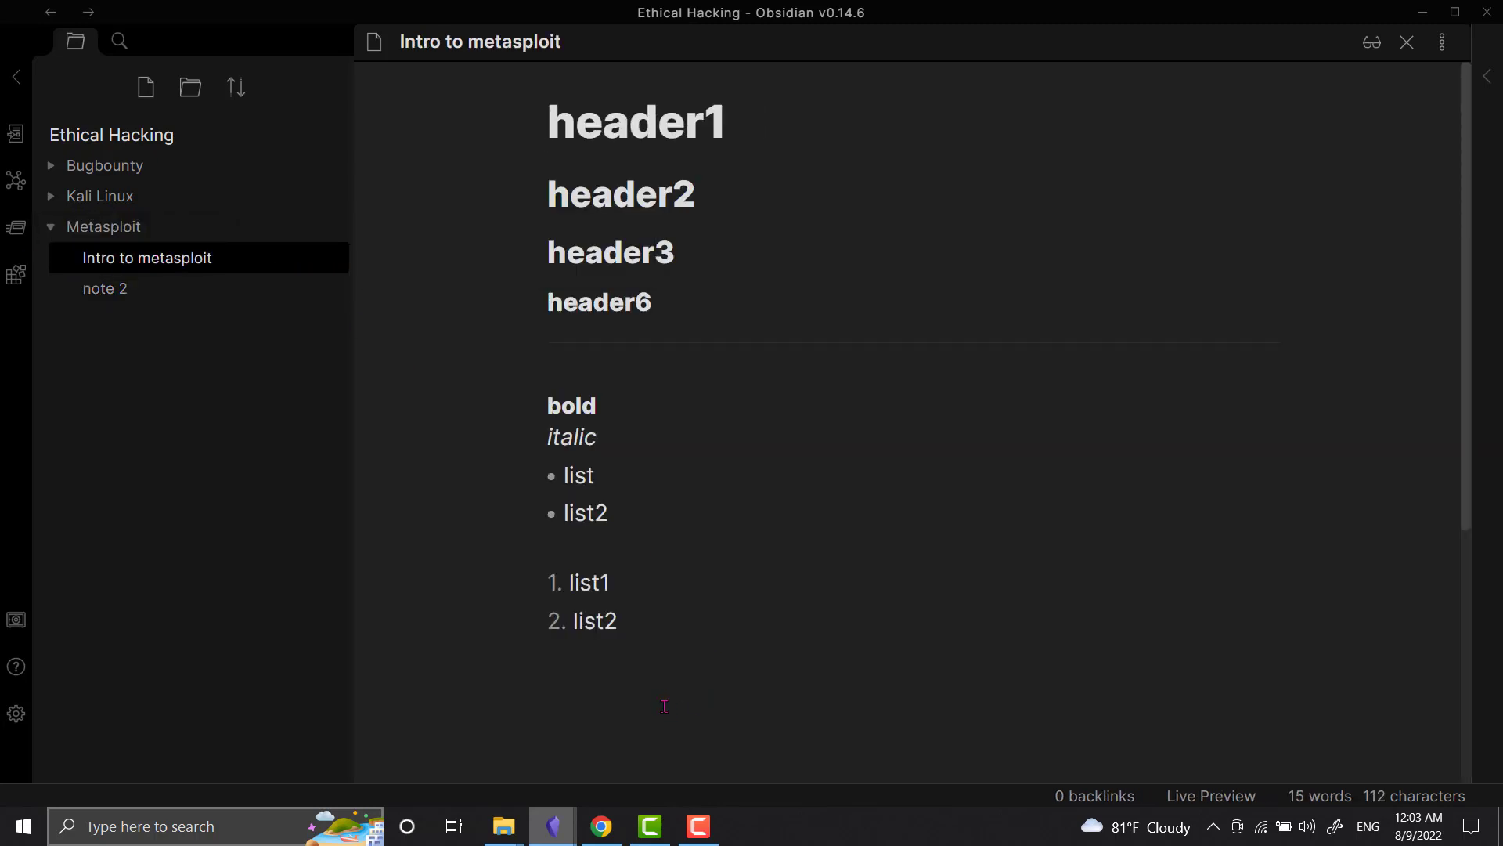
type("[[")
key("BackSpace")
key("BackSpace")
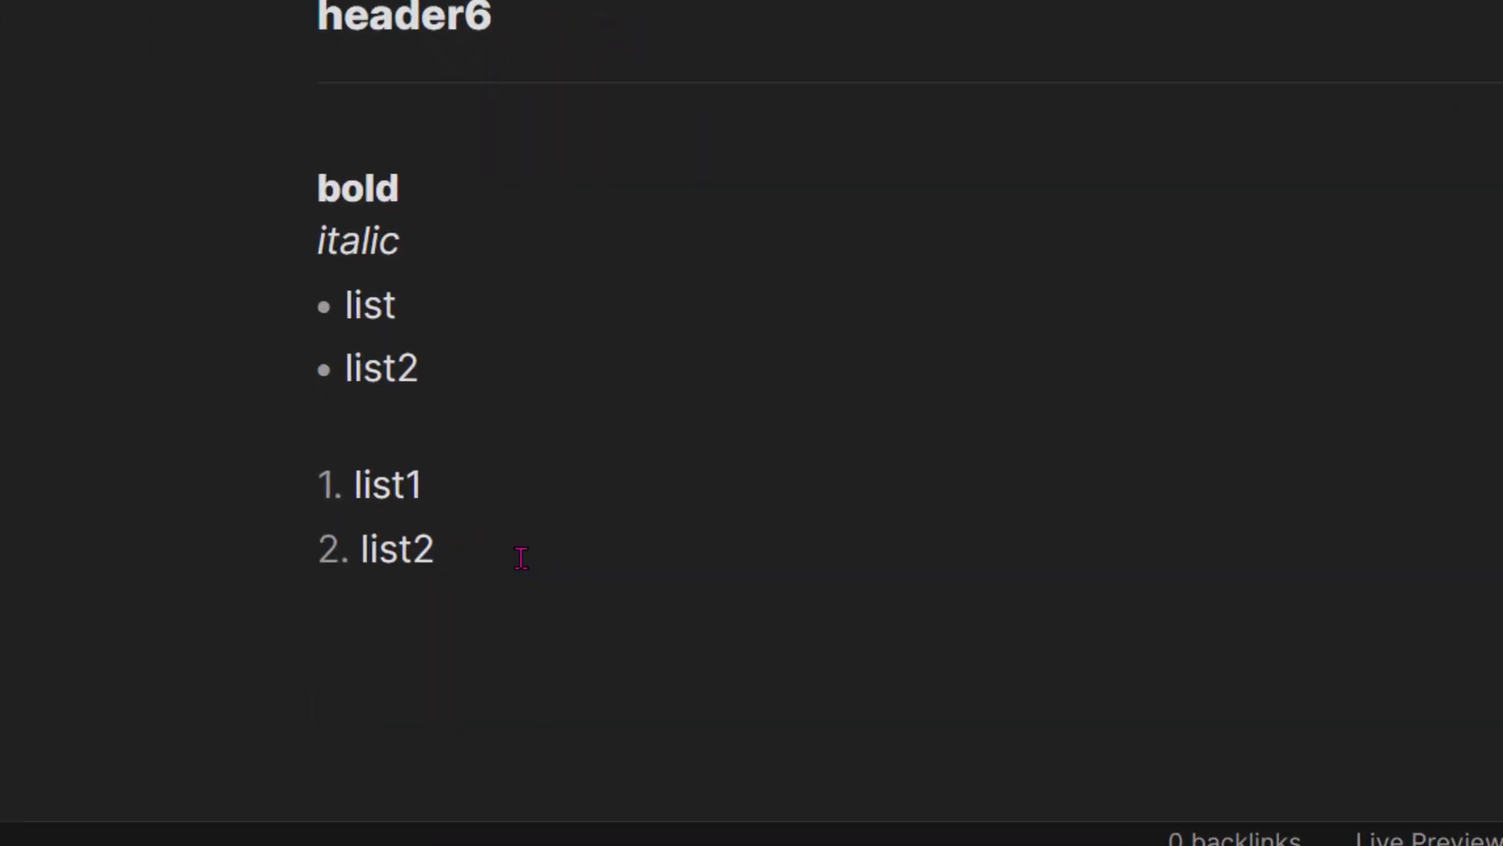
type("[[")
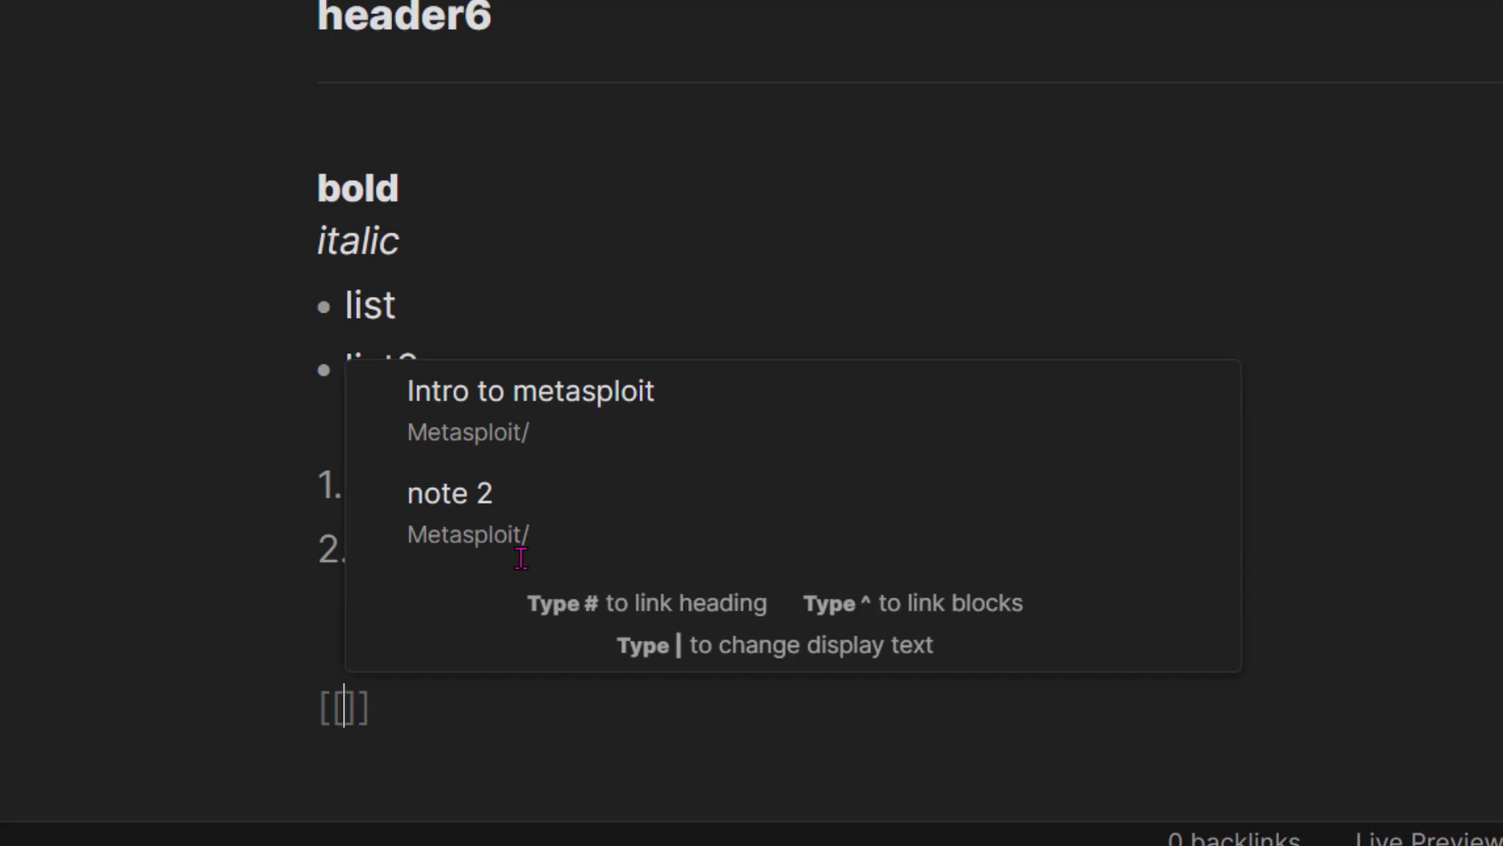
type("note")
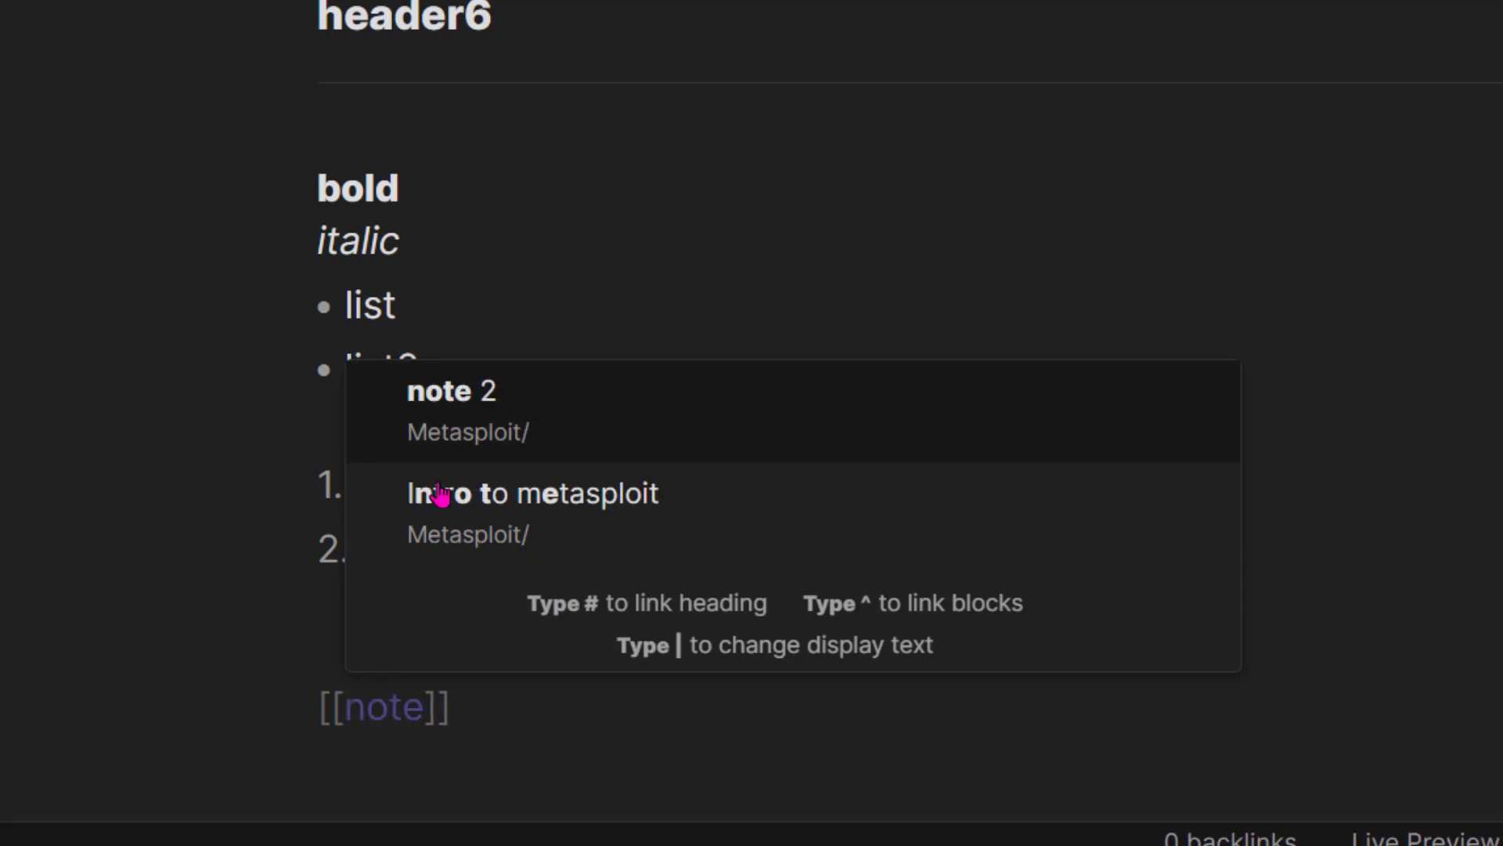
left_click(490, 436)
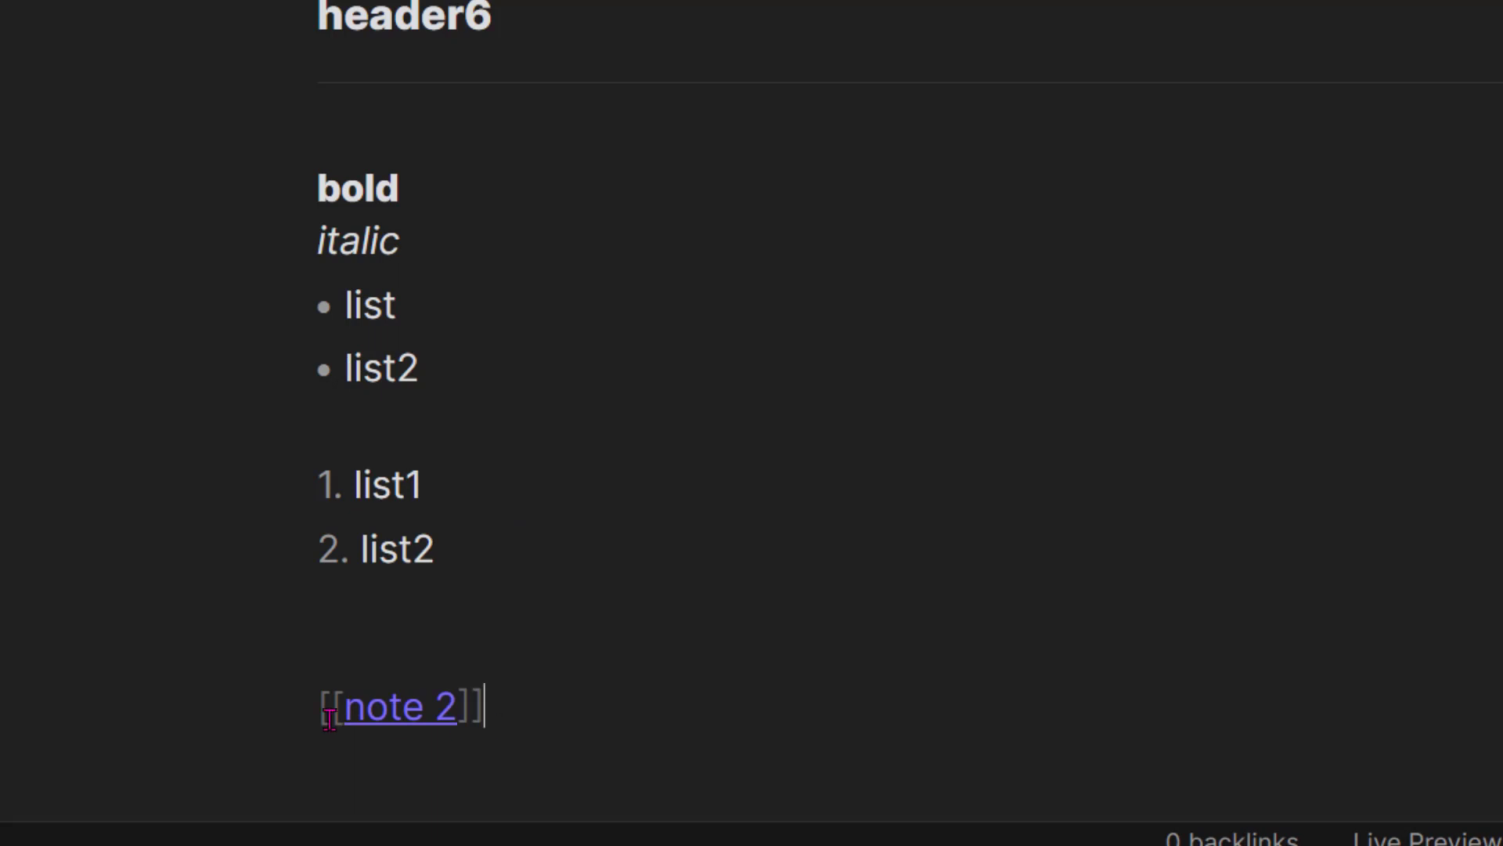
left_click(413, 710, "ctrl")
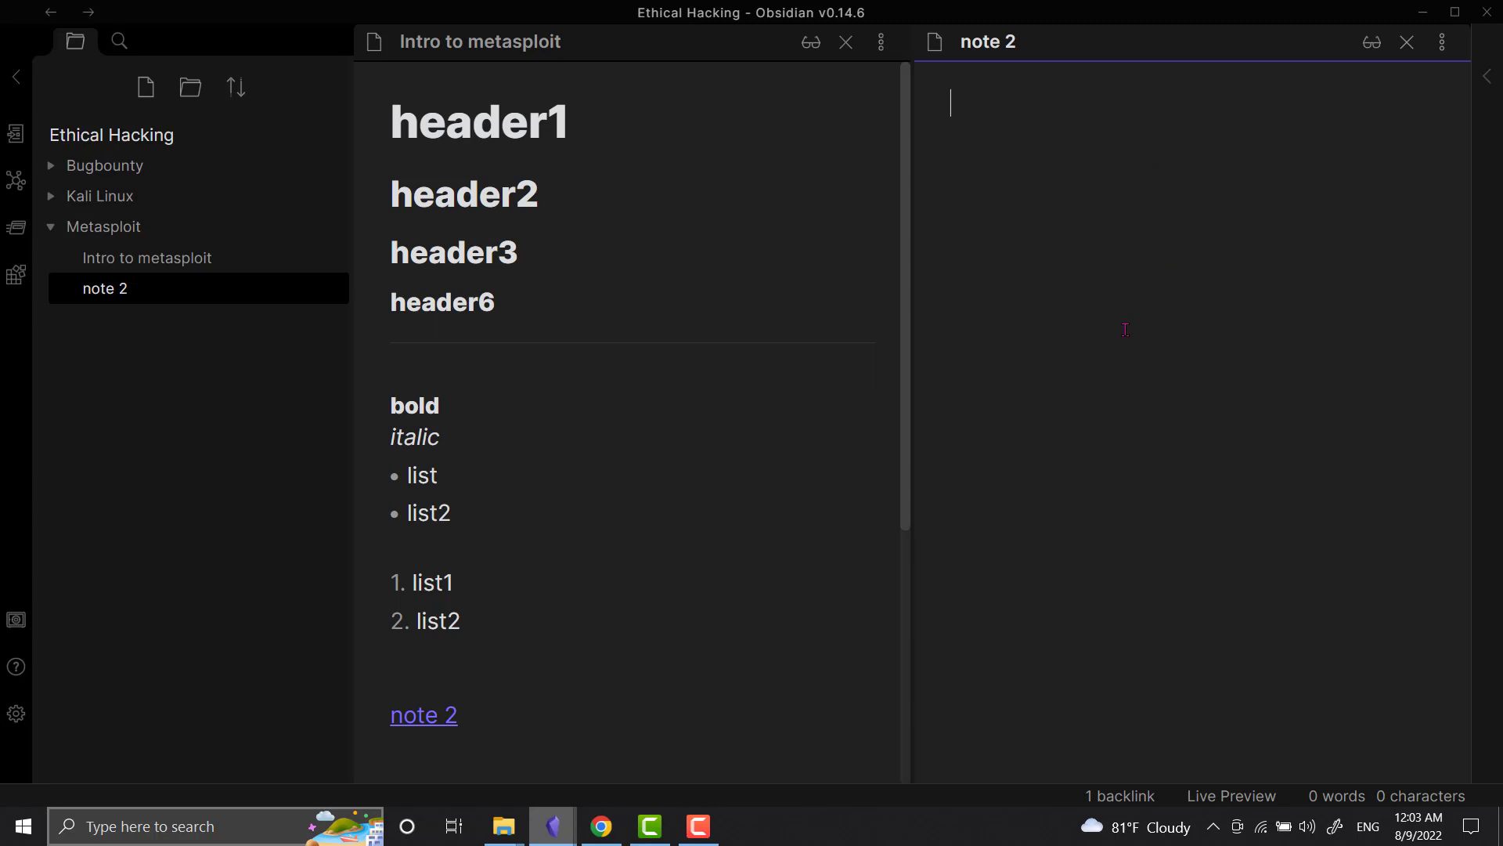
left_click(1408, 45)
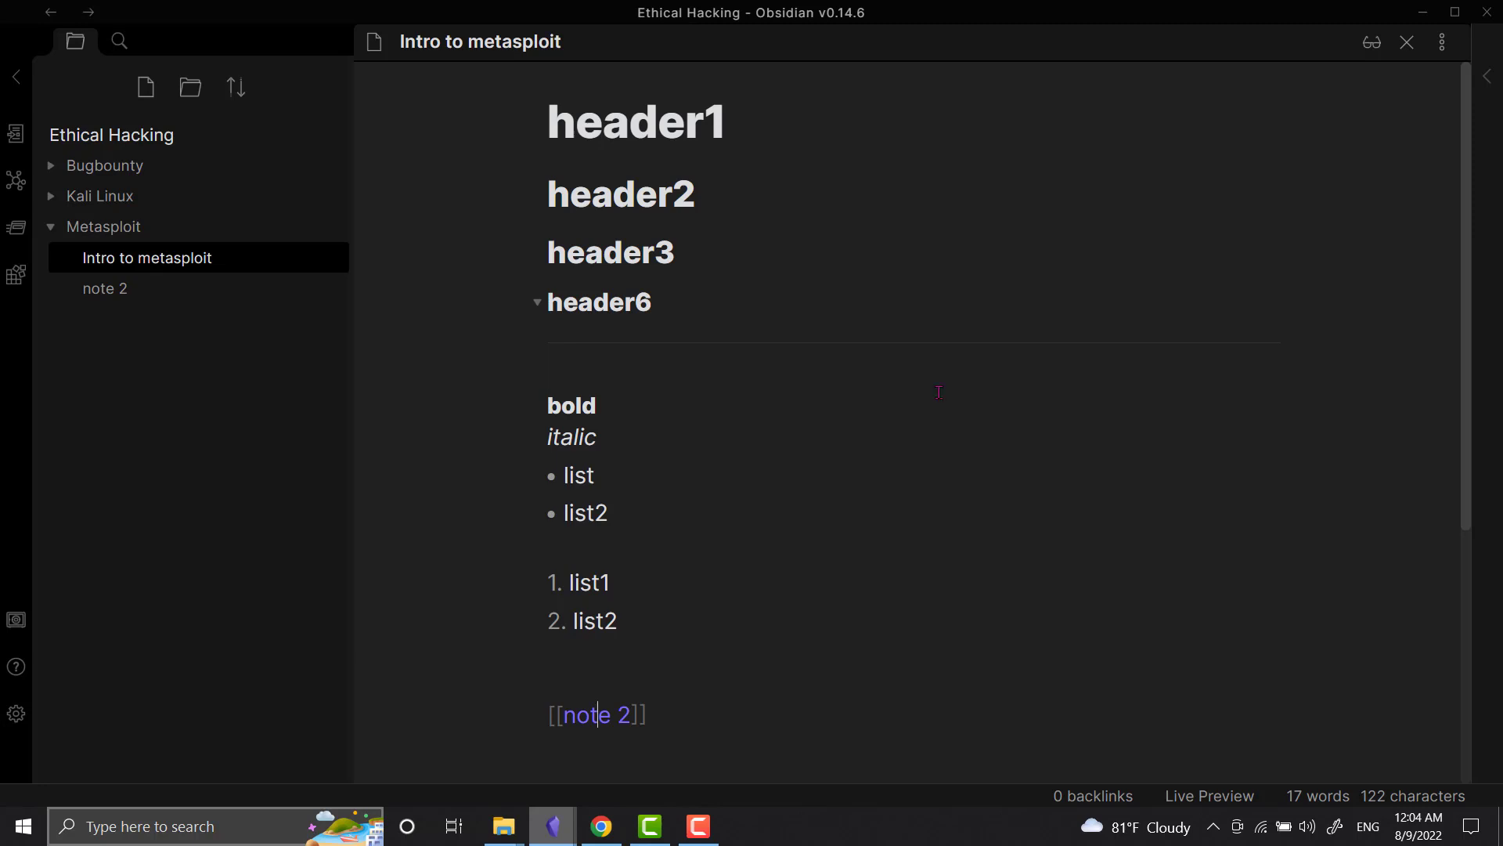
- Add an internal link to a not yet existing note named "note3" on the line below the note 2 link
key("End")
key("Return")
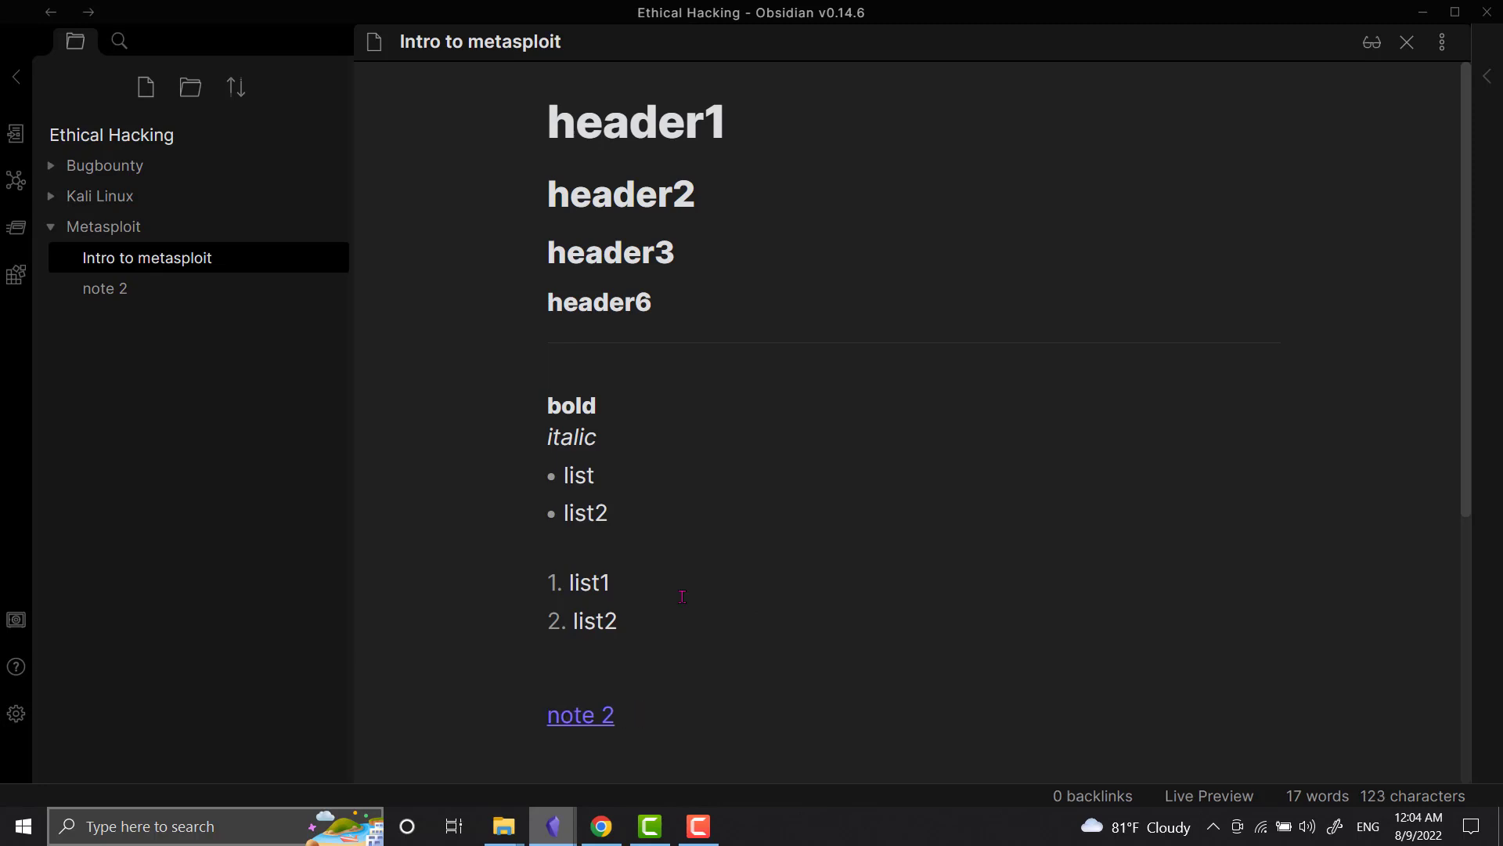
type("[[")
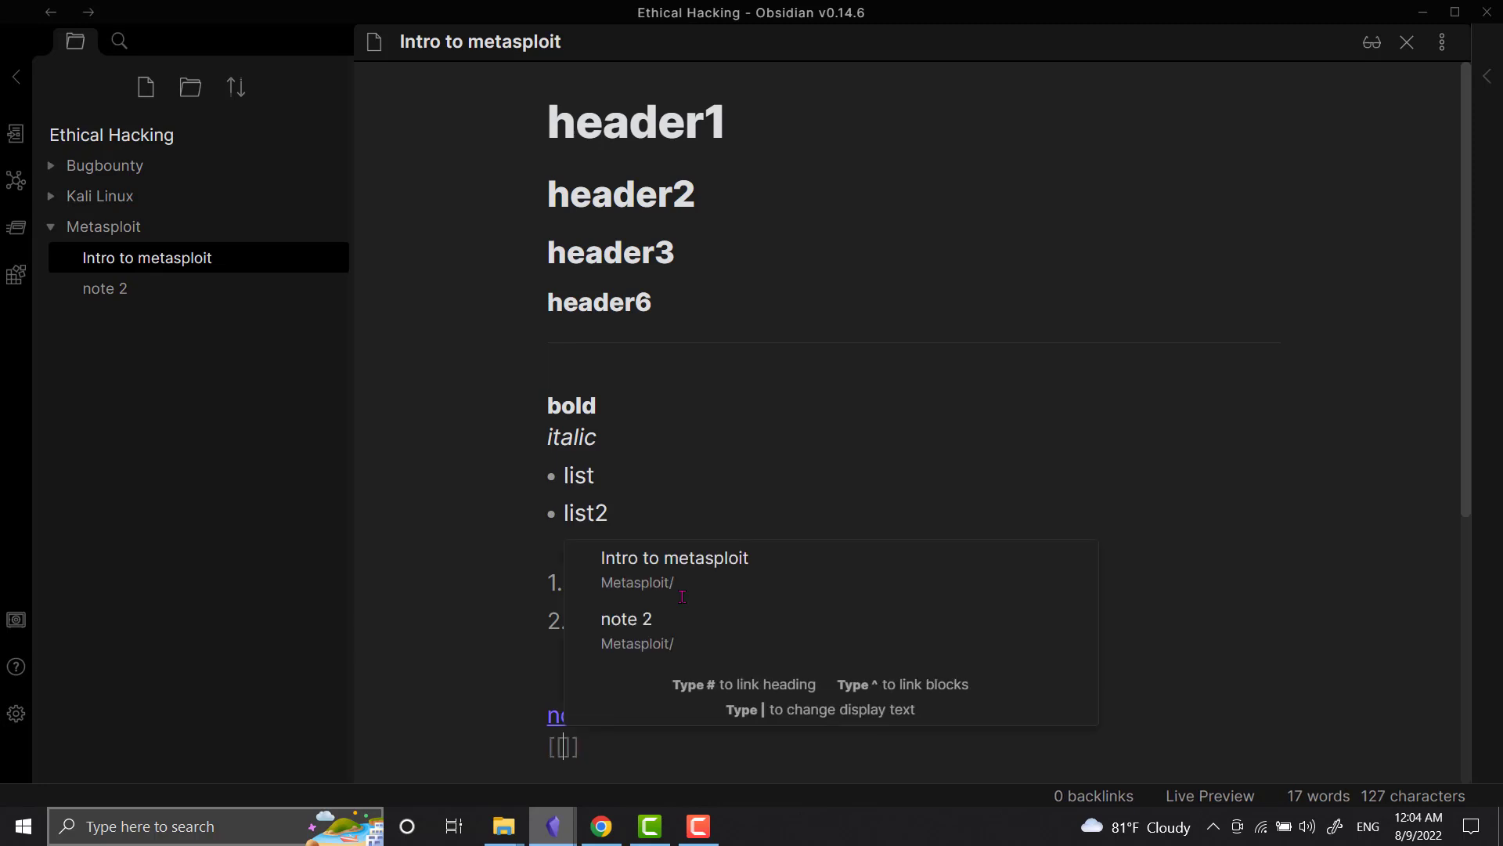
type("note3")
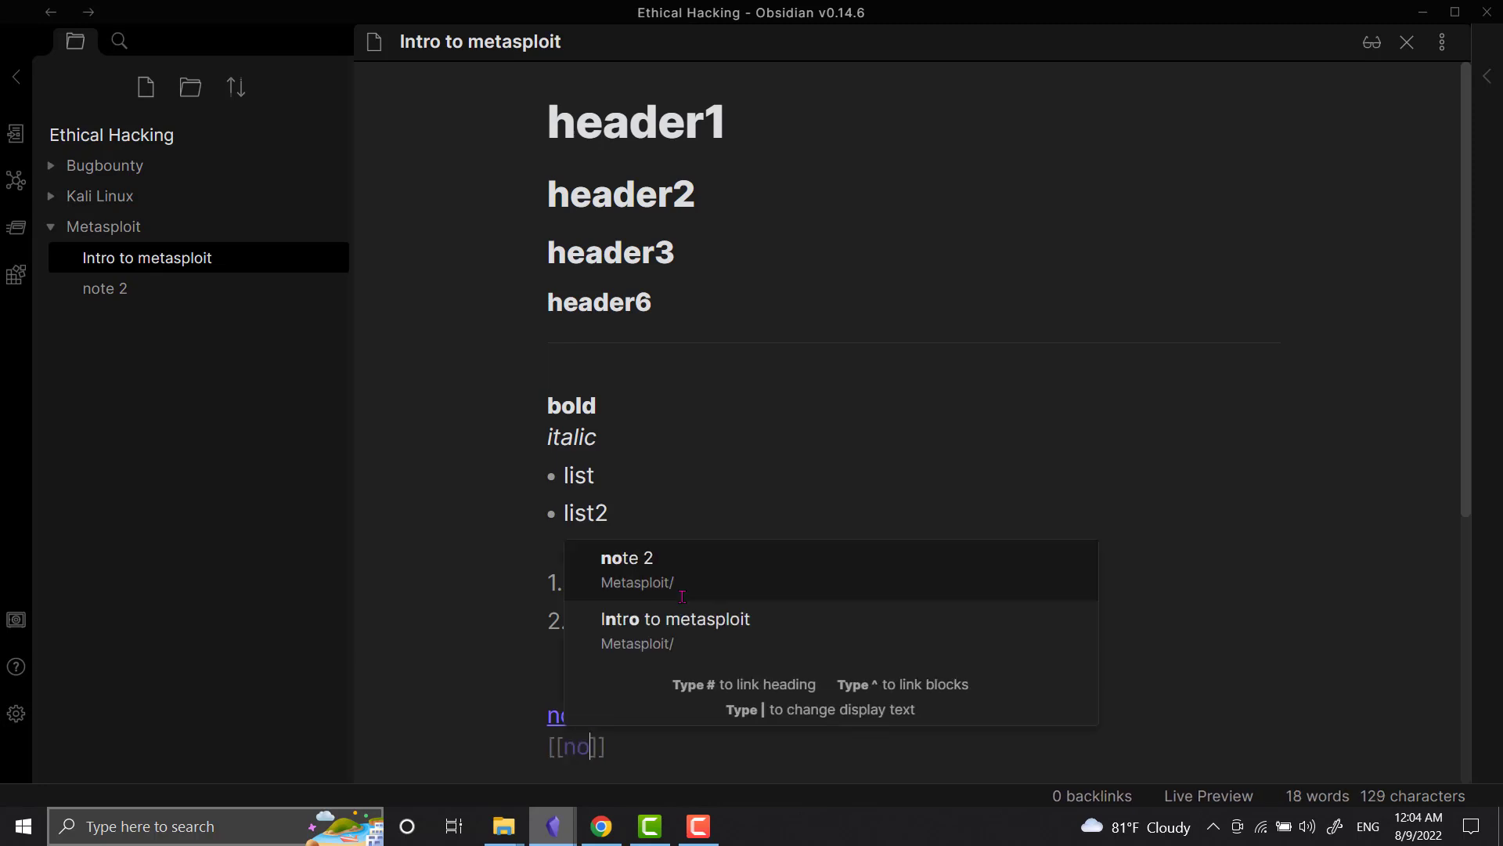
key("Escape")
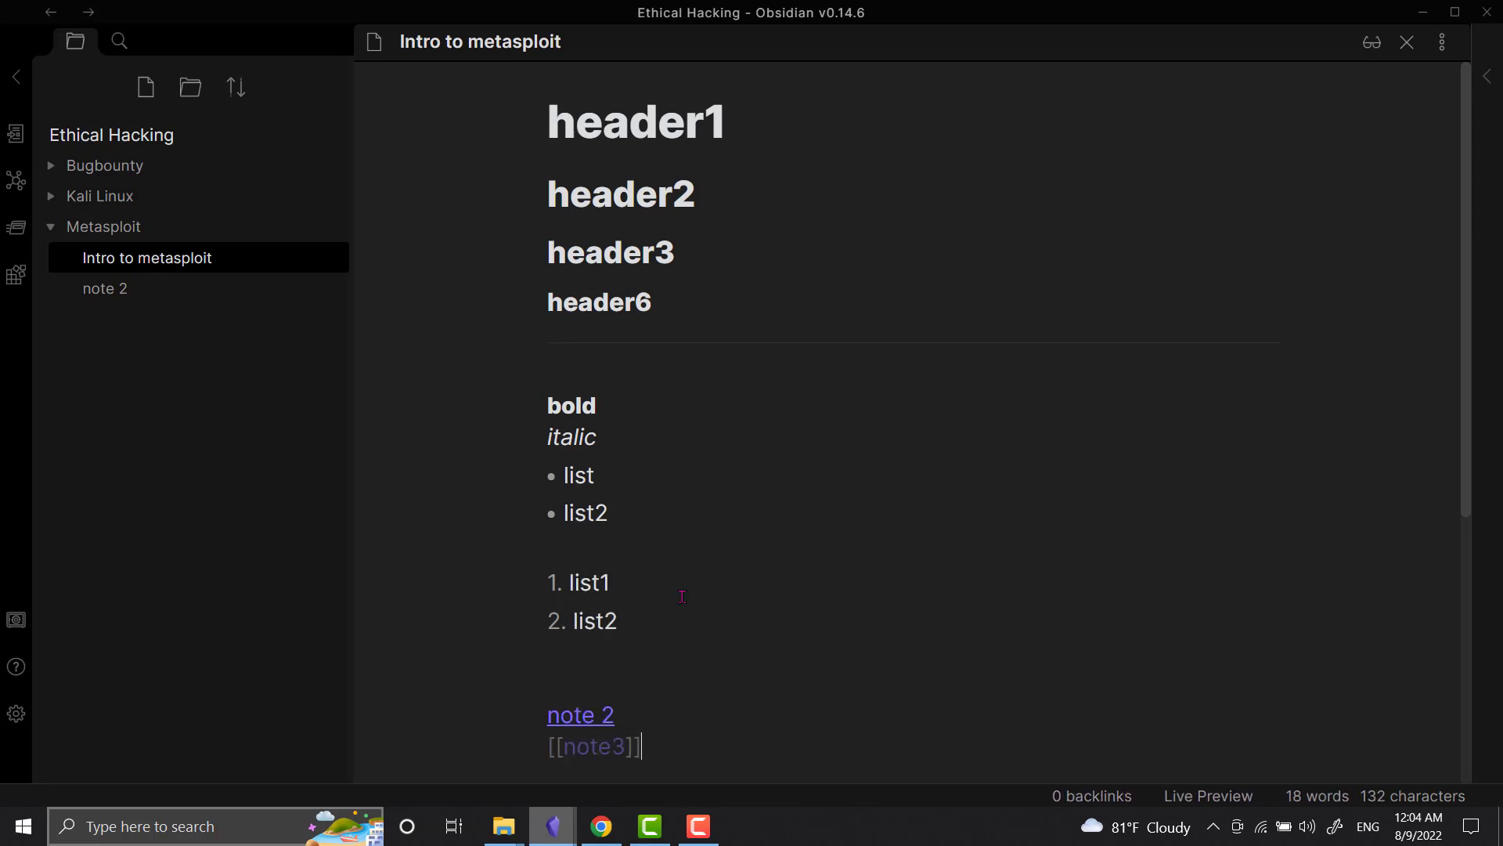
left_click(693, 717)
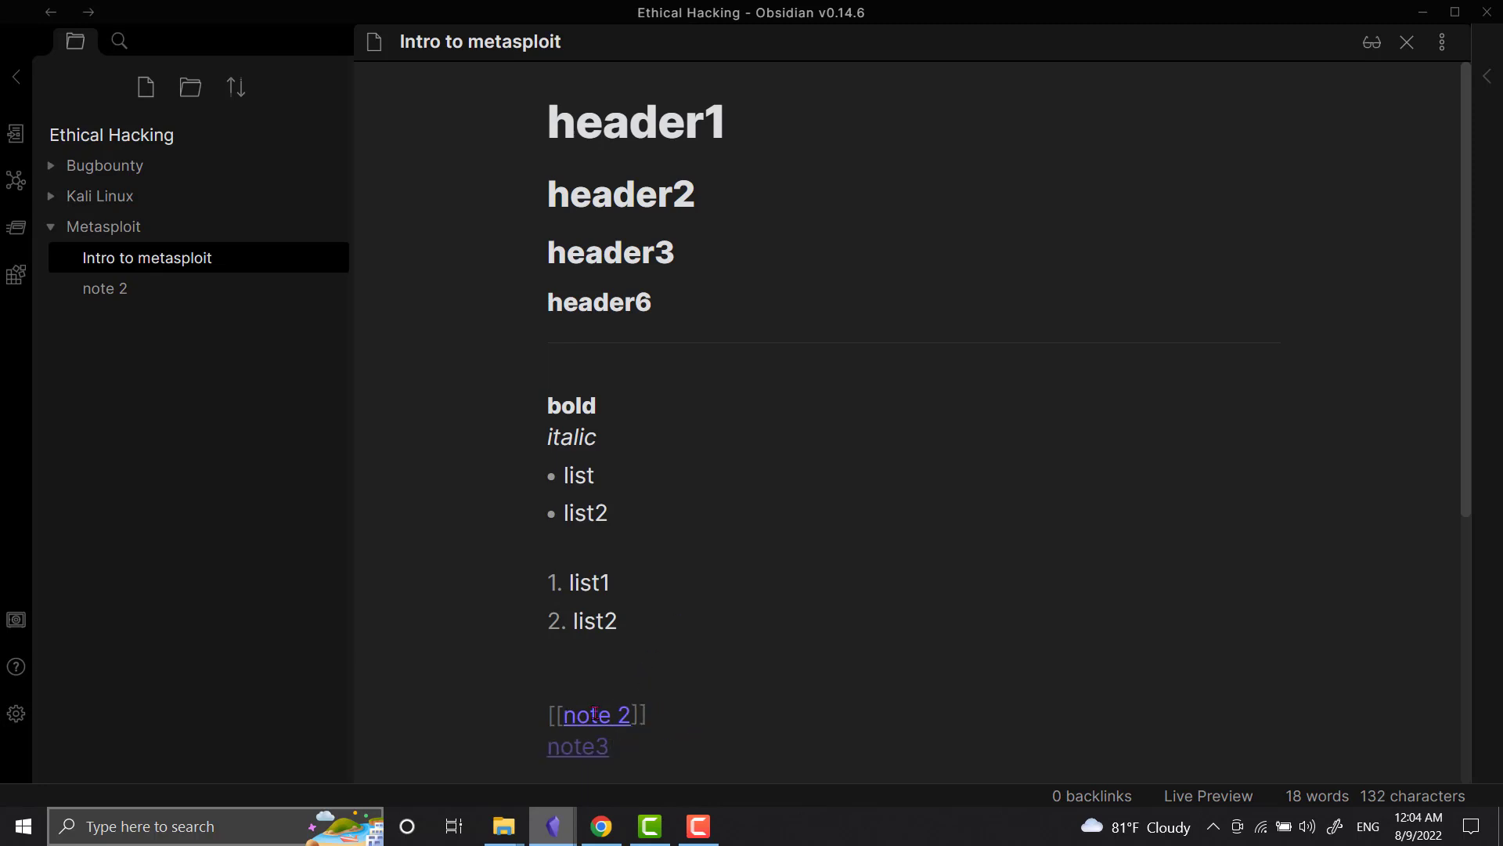
left_click(668, 744)
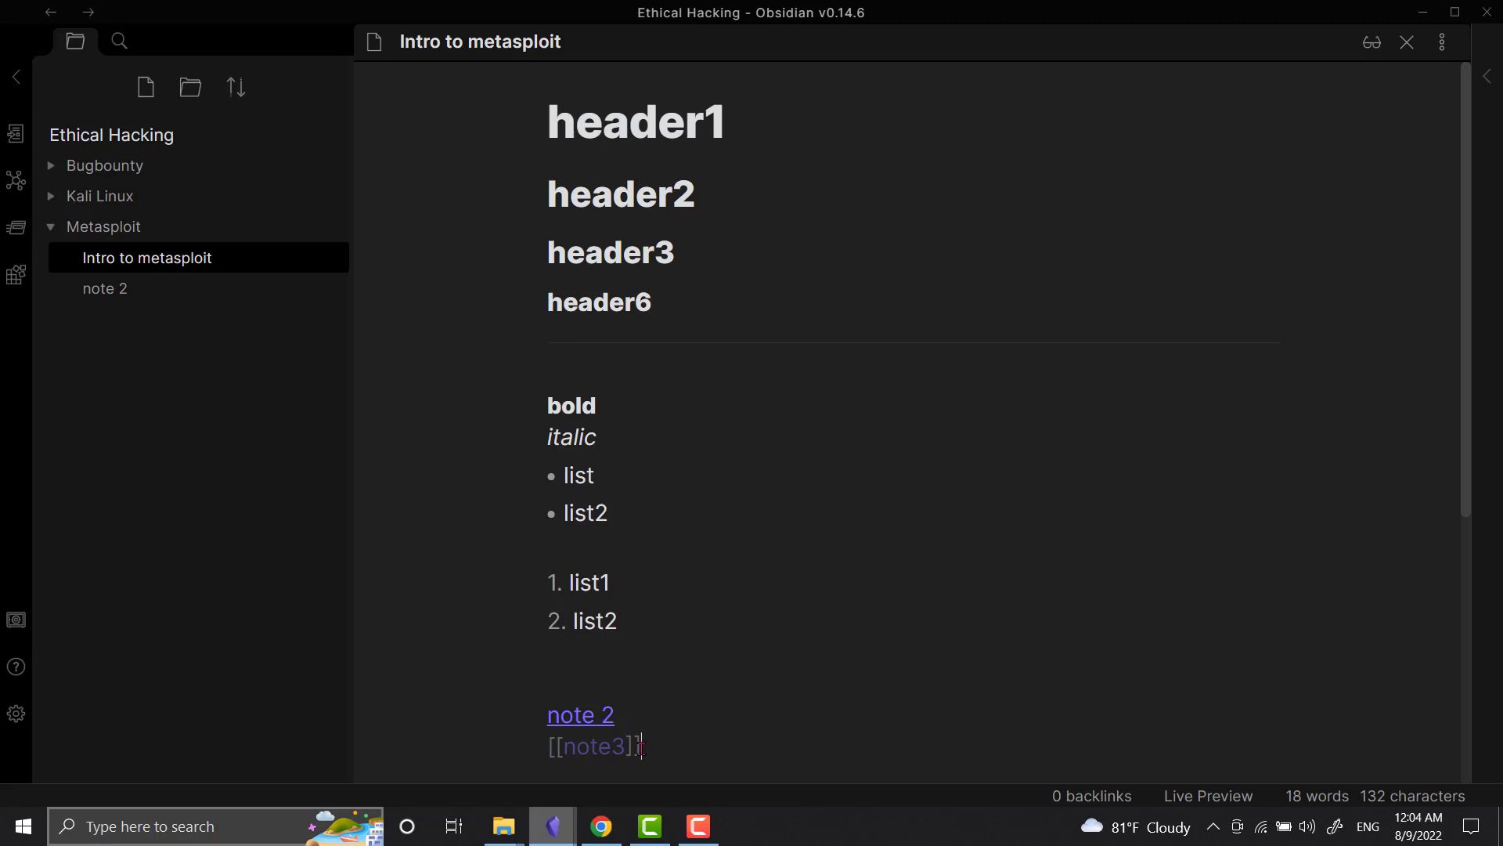
- Create note3 by following its link in a separate pane, and move it into the Metasploit folder
left_click(594, 746, "ctrl")
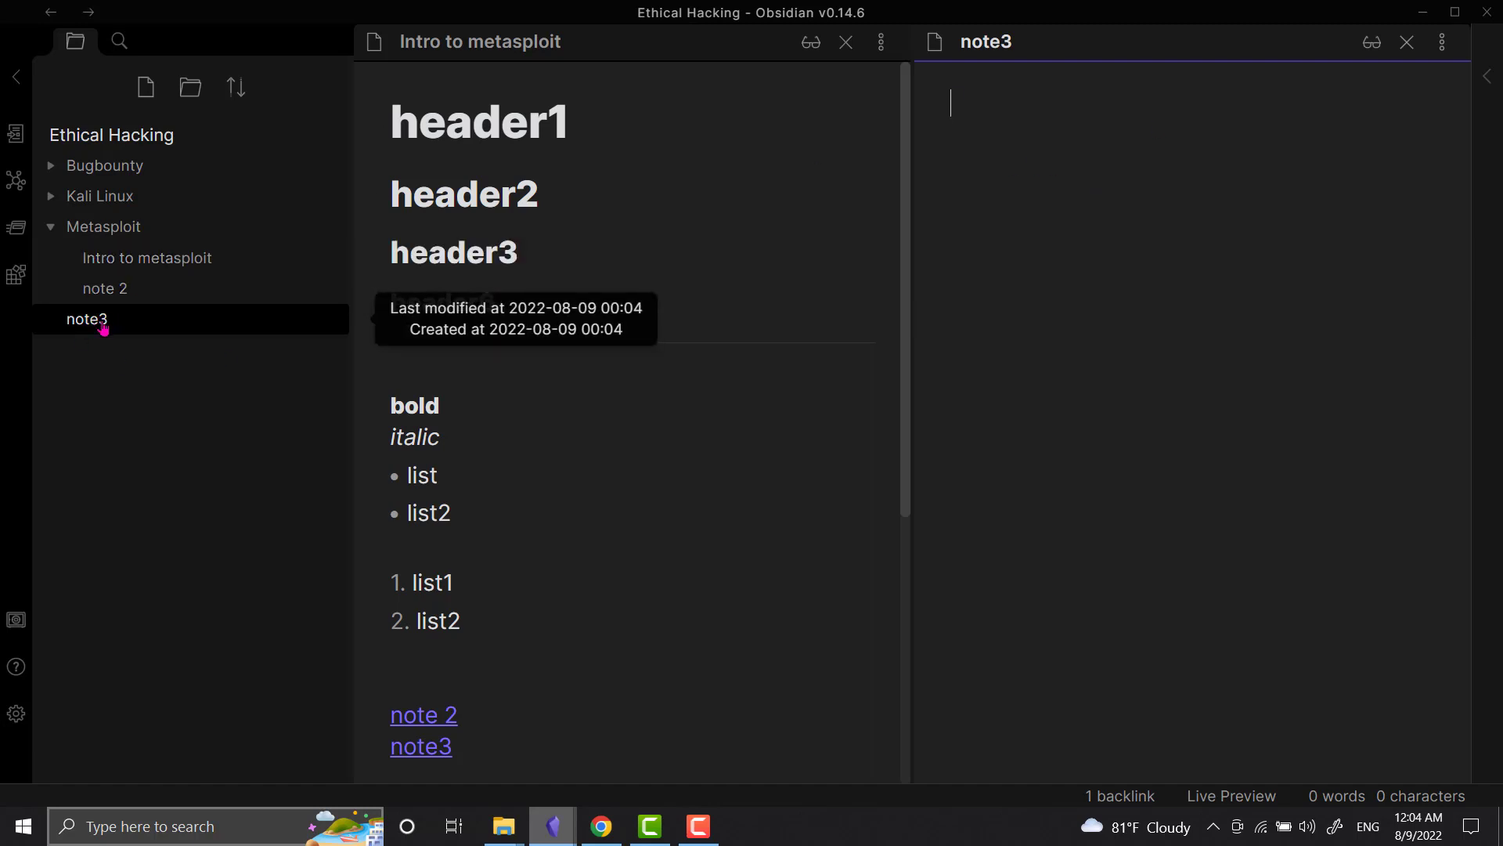
left_click_drag(102, 325, 172, 231)
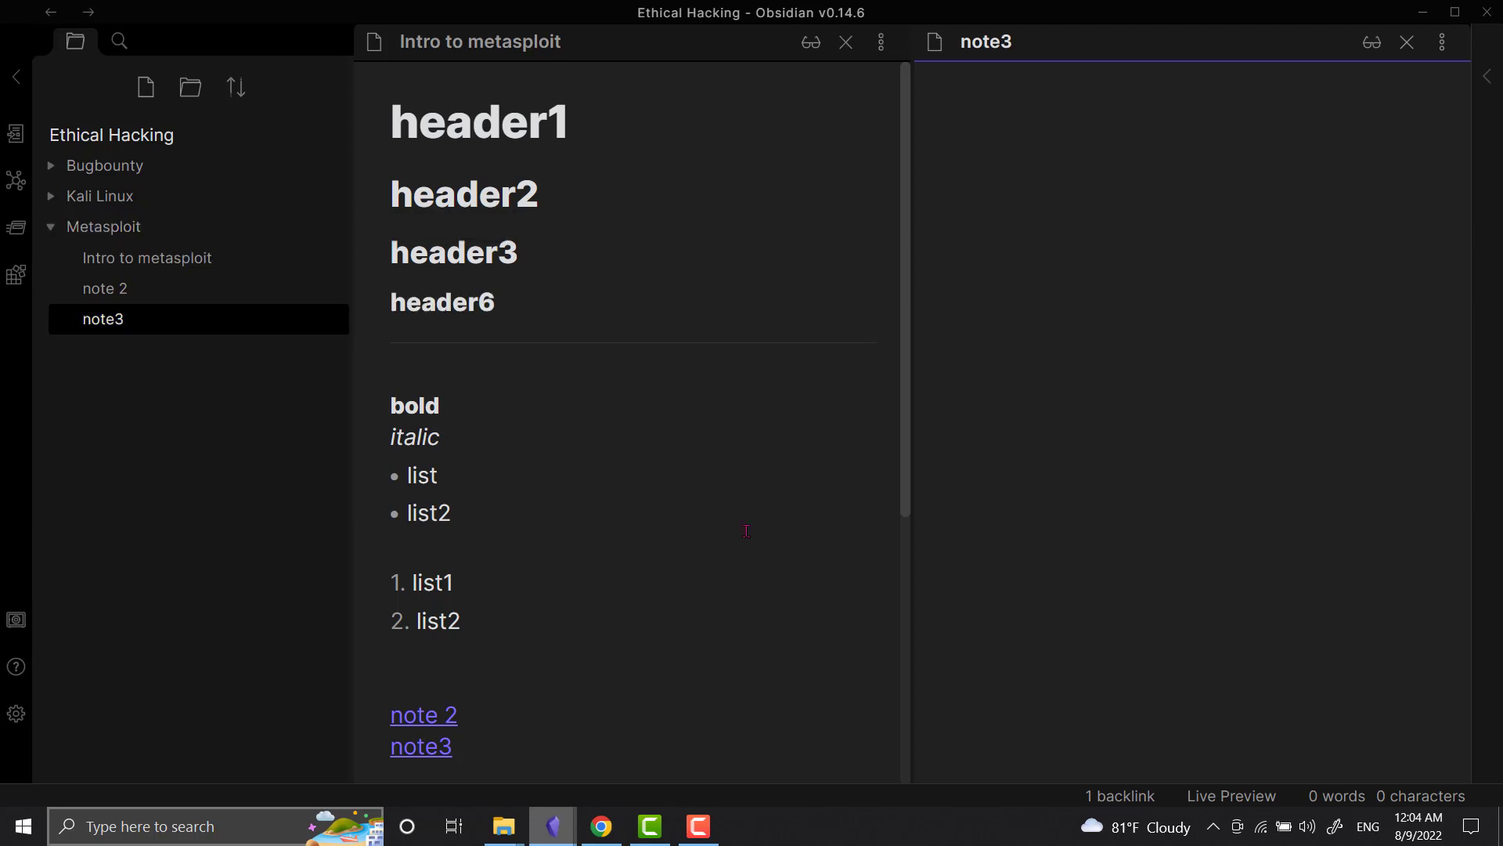
left_click(1407, 42)
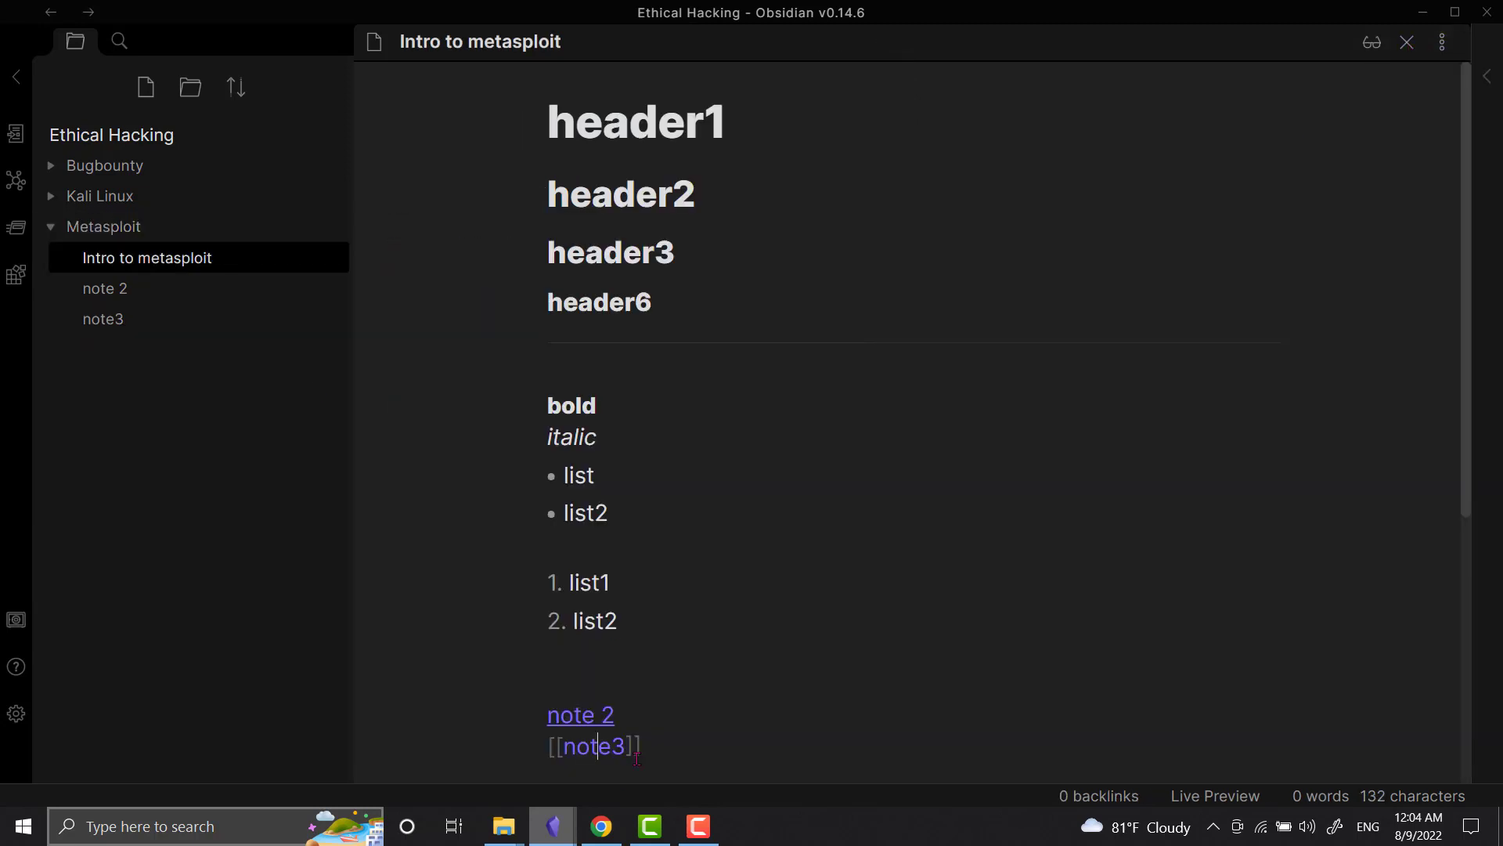
left_click(608, 754, "ctrl")
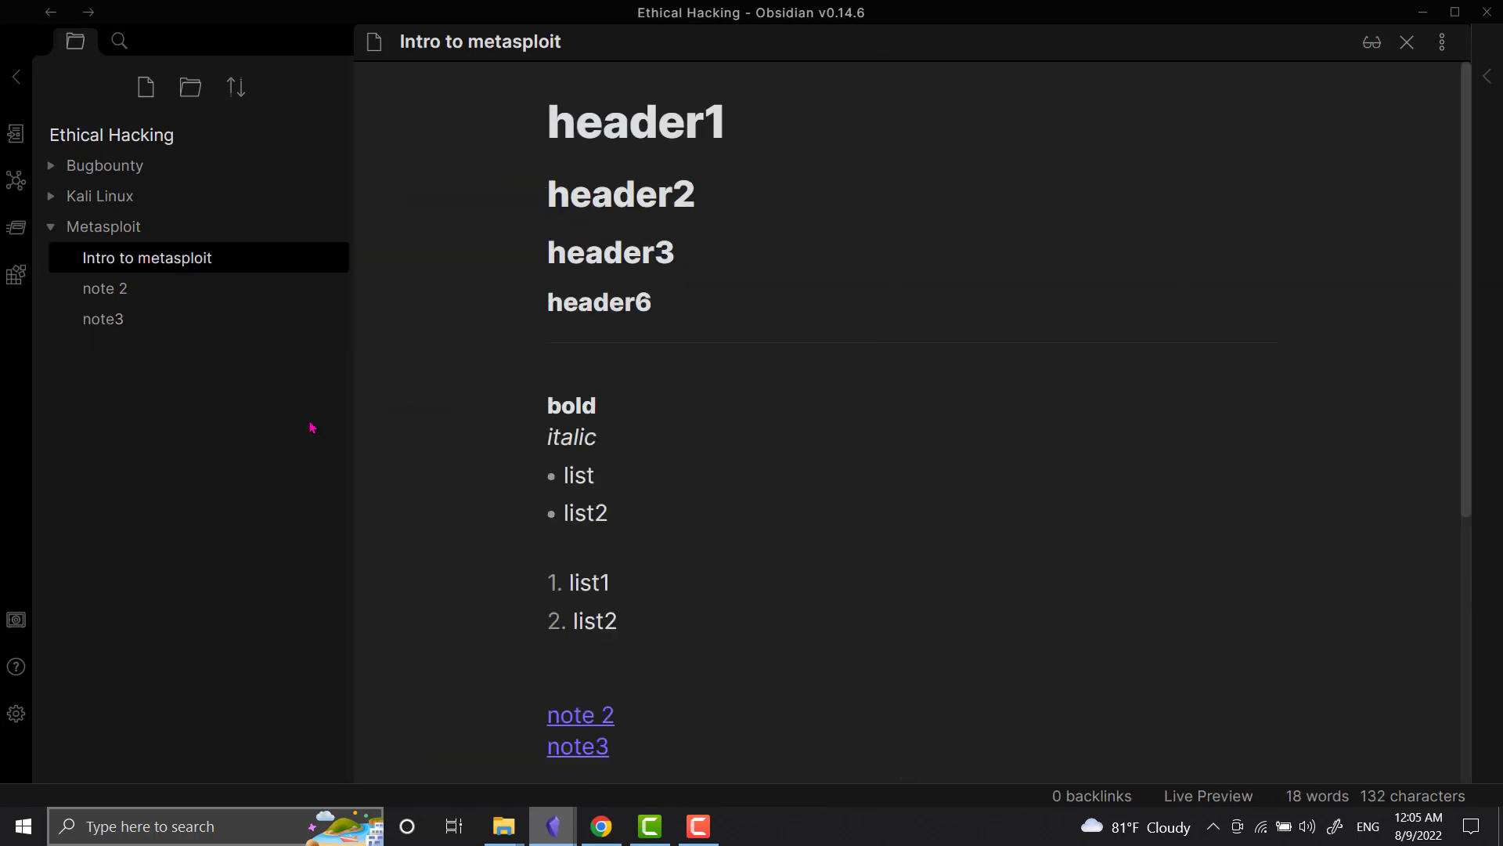
- Open note 2, and switch to Chrome to capture a screen snip of the "A second brain, for you, forever." headline on obsidian.md
left_click(148, 302)
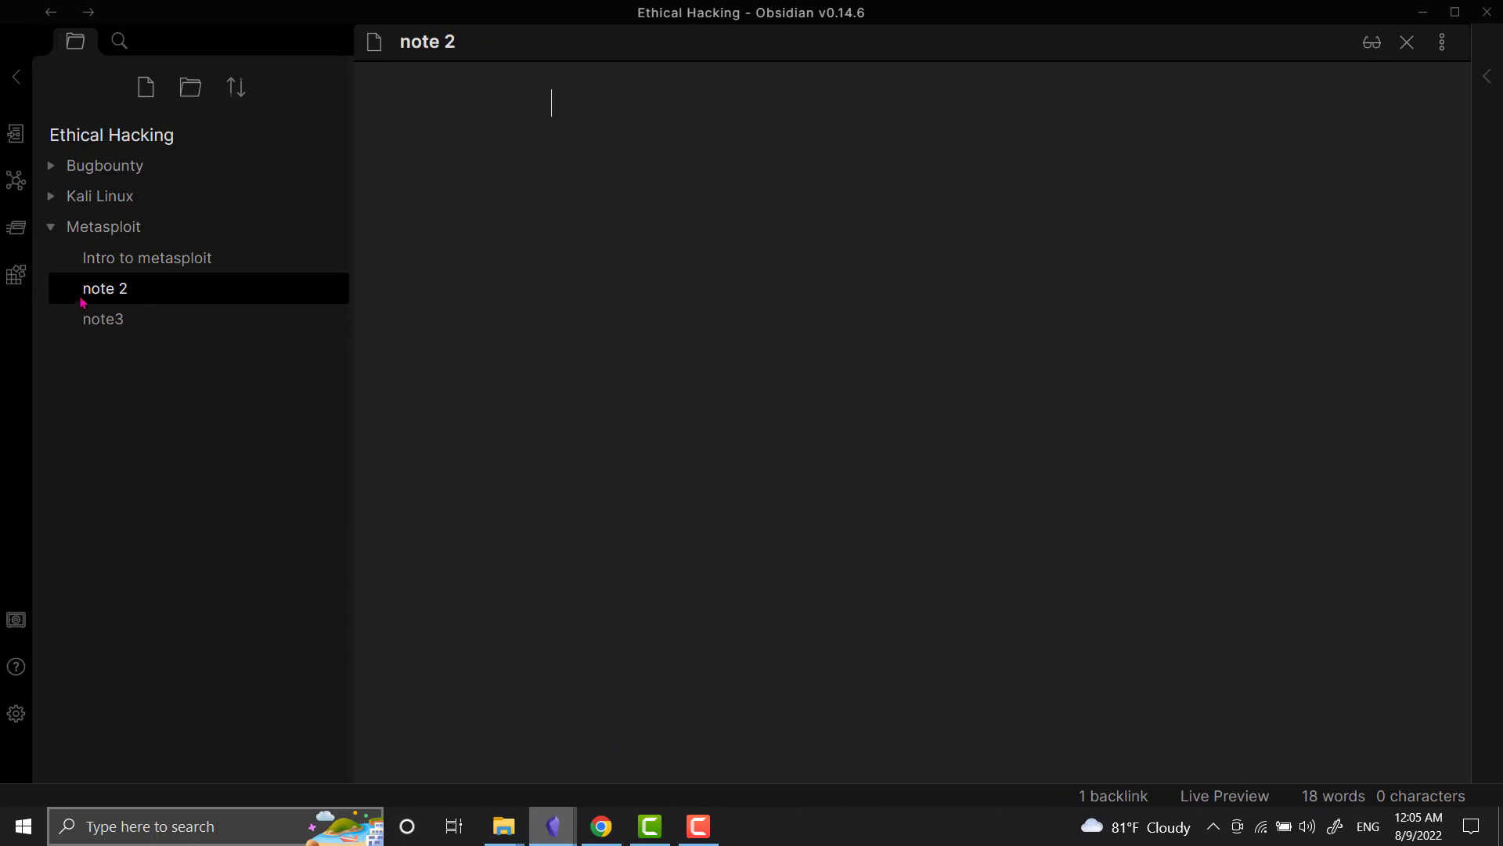
left_click(601, 826)
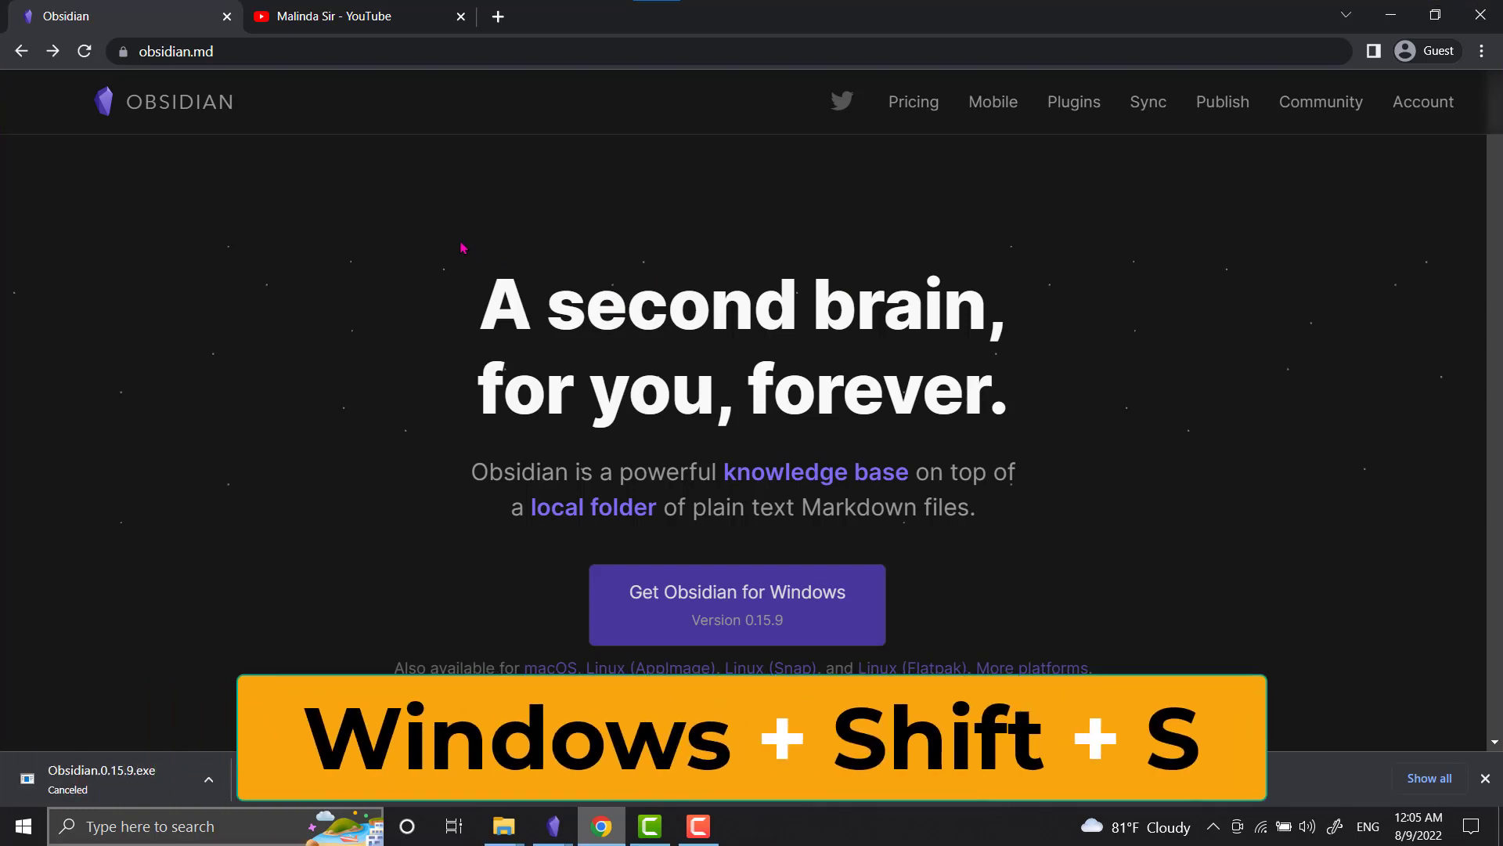
key("super+shift+s")
left_click_drag(449, 245, 1054, 446)
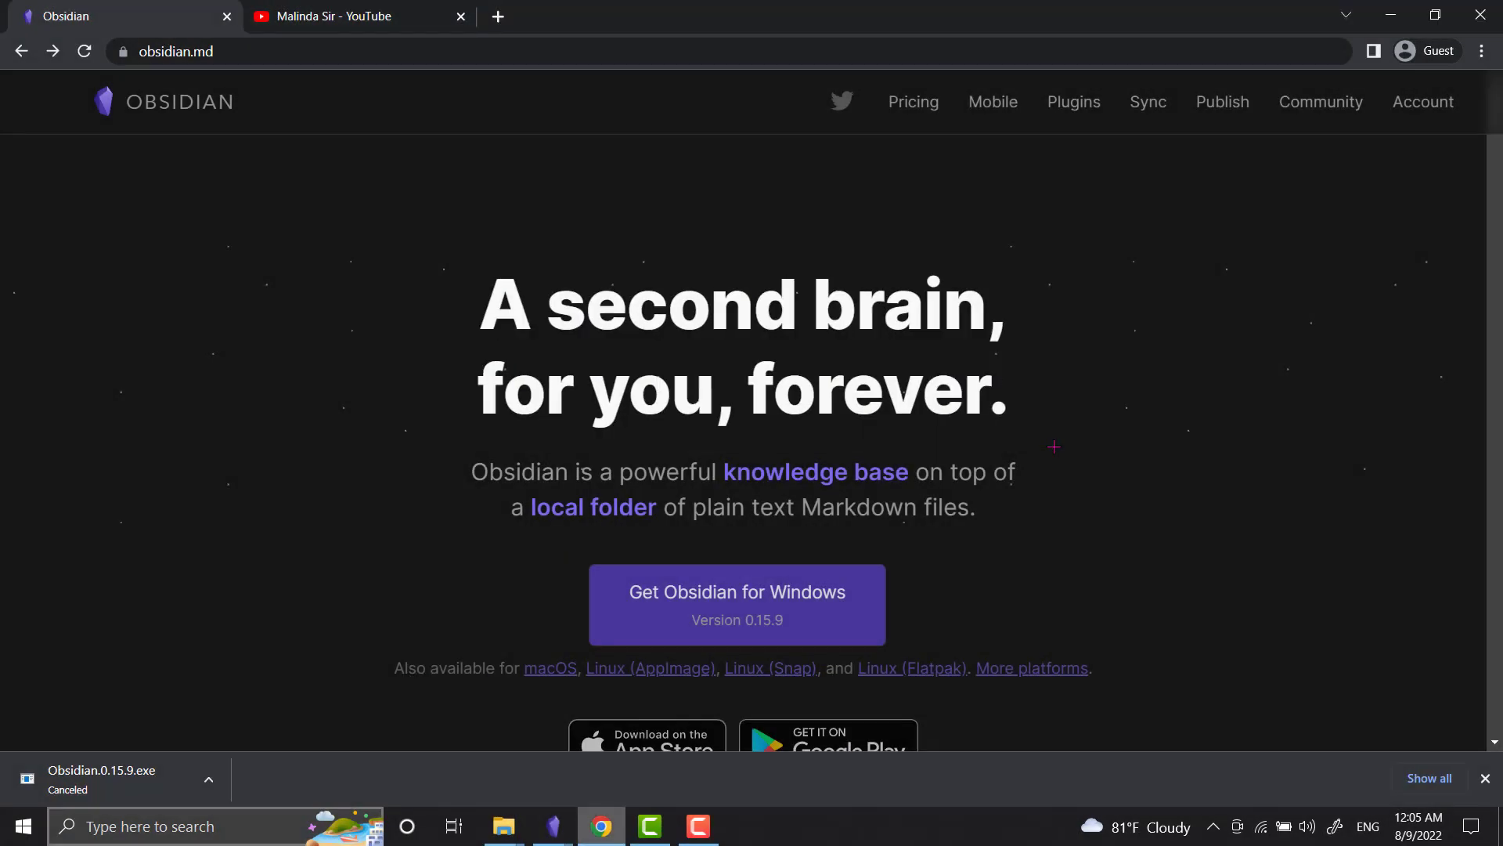
- Switch back to the Ethical Hacking vault in Obsidian, paste the captured image into note 2, and preview the pasted image file
left_click(553, 824)
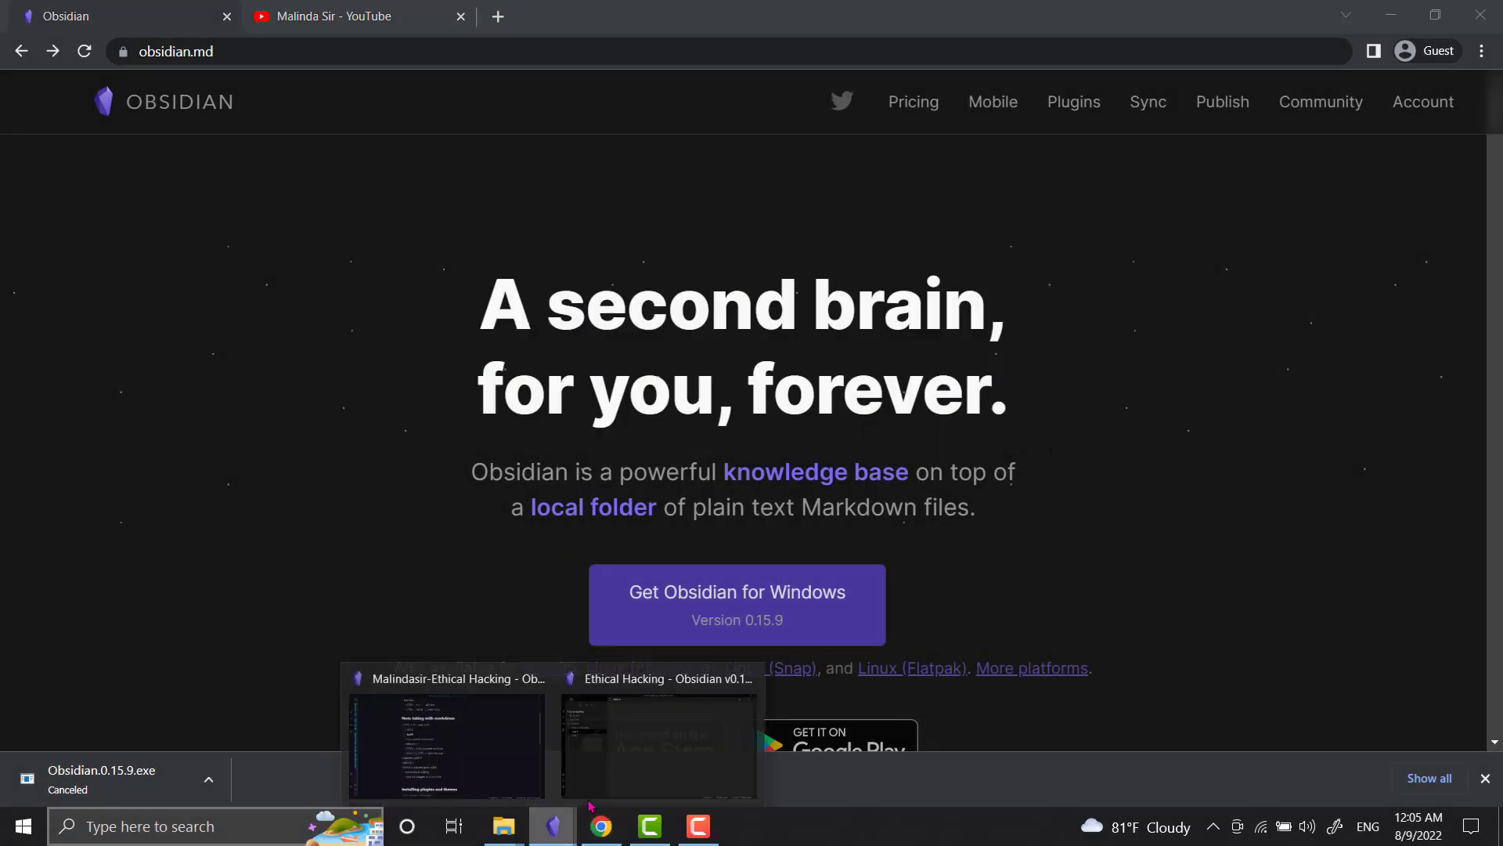
left_click(594, 744)
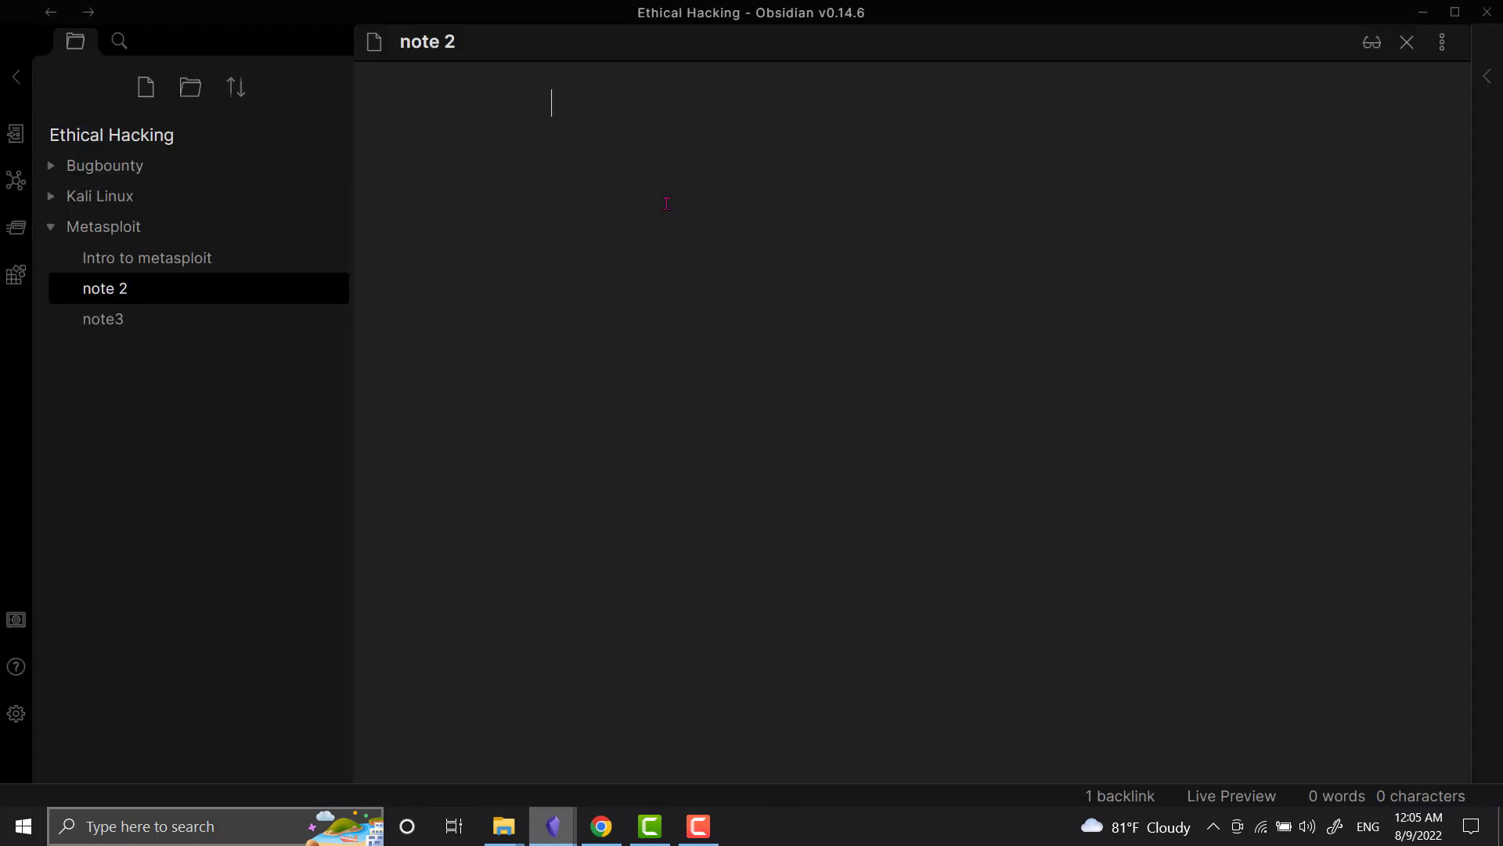
key("ctrl+v")
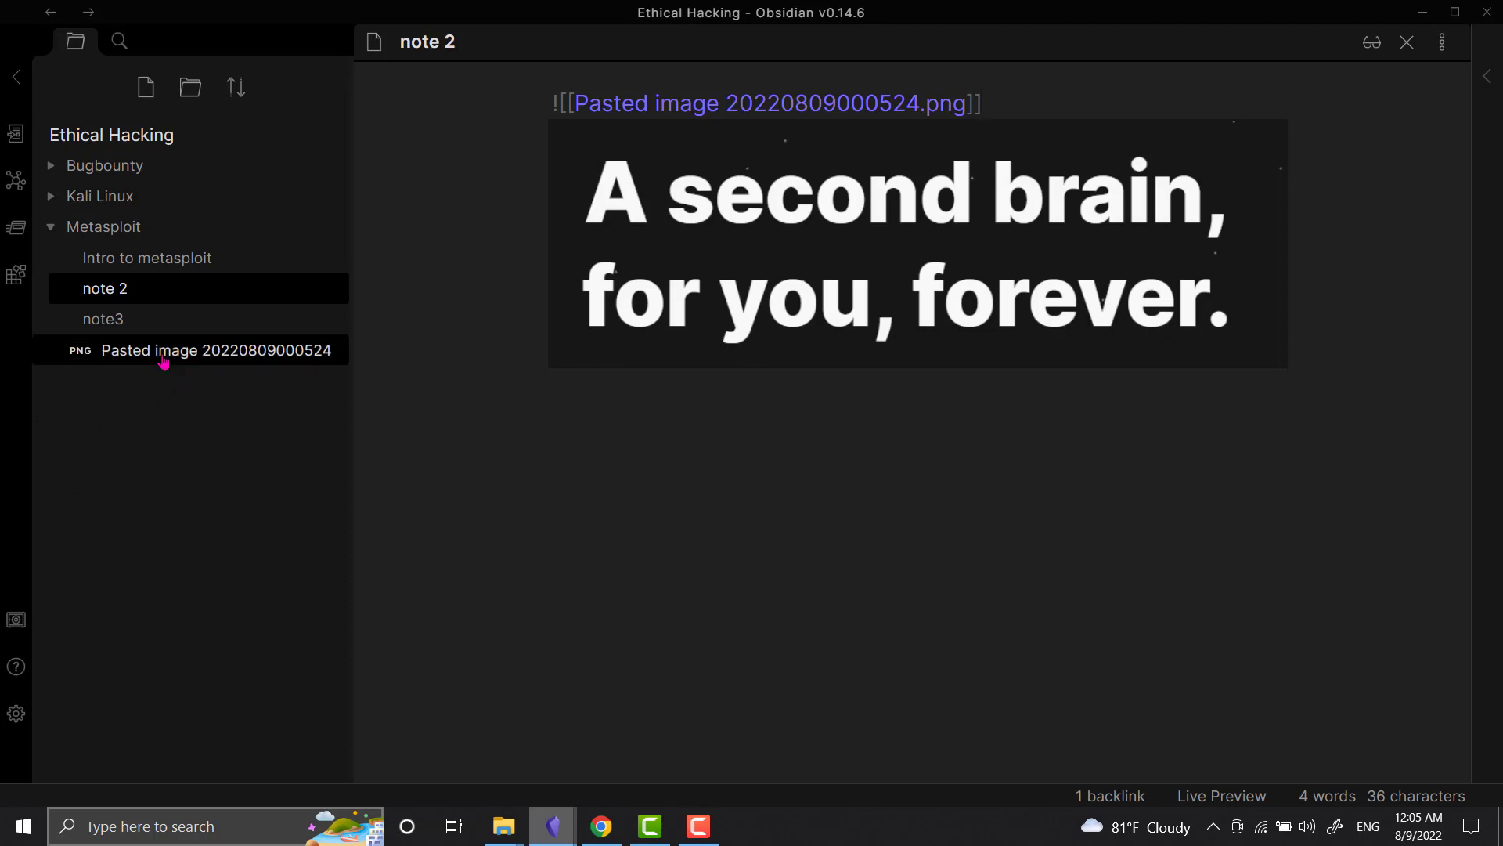
left_click(133, 355)
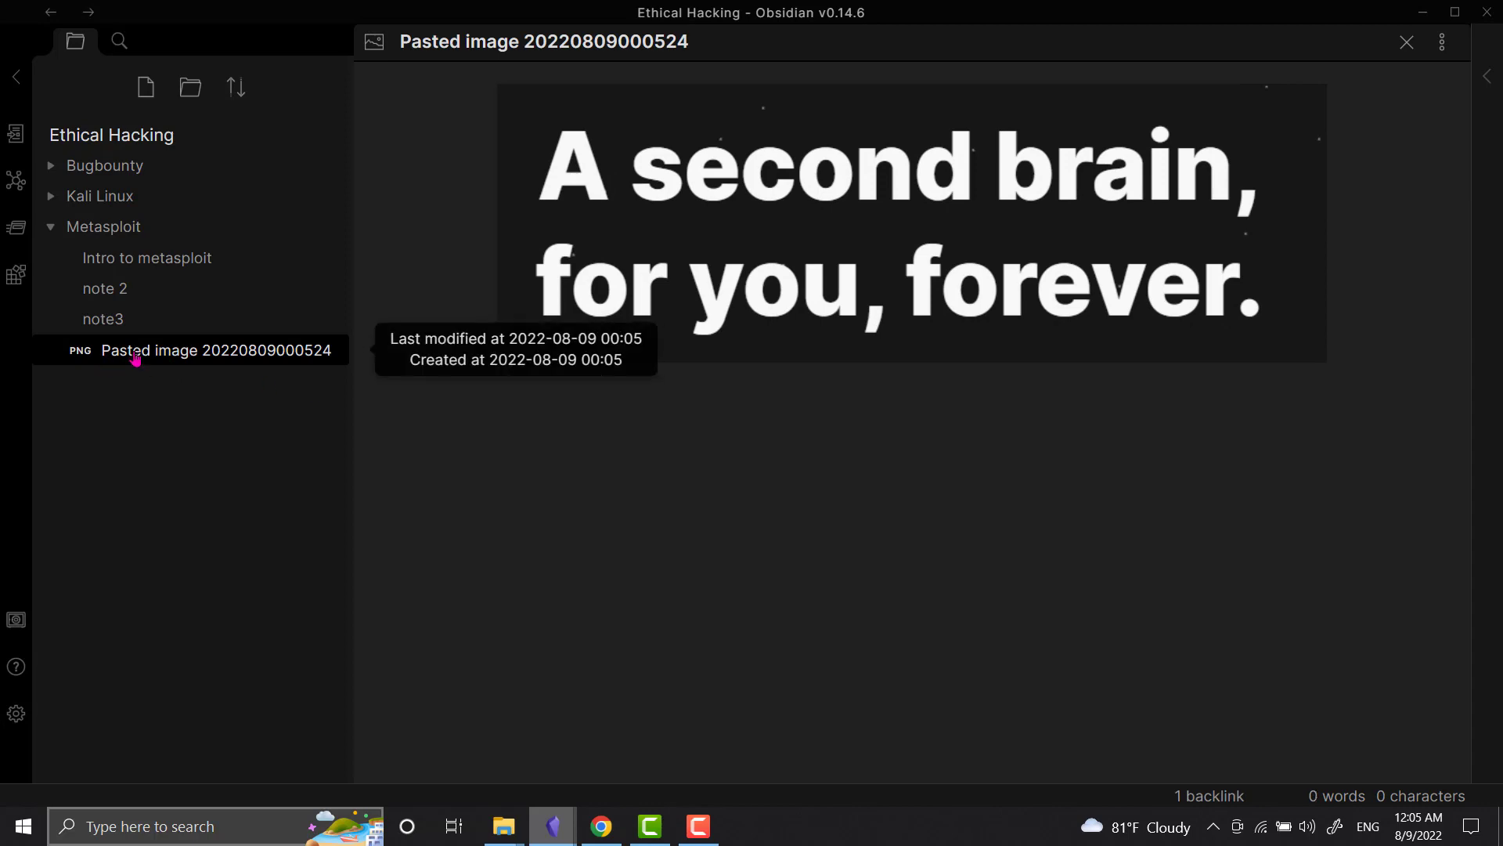
left_click(119, 295)
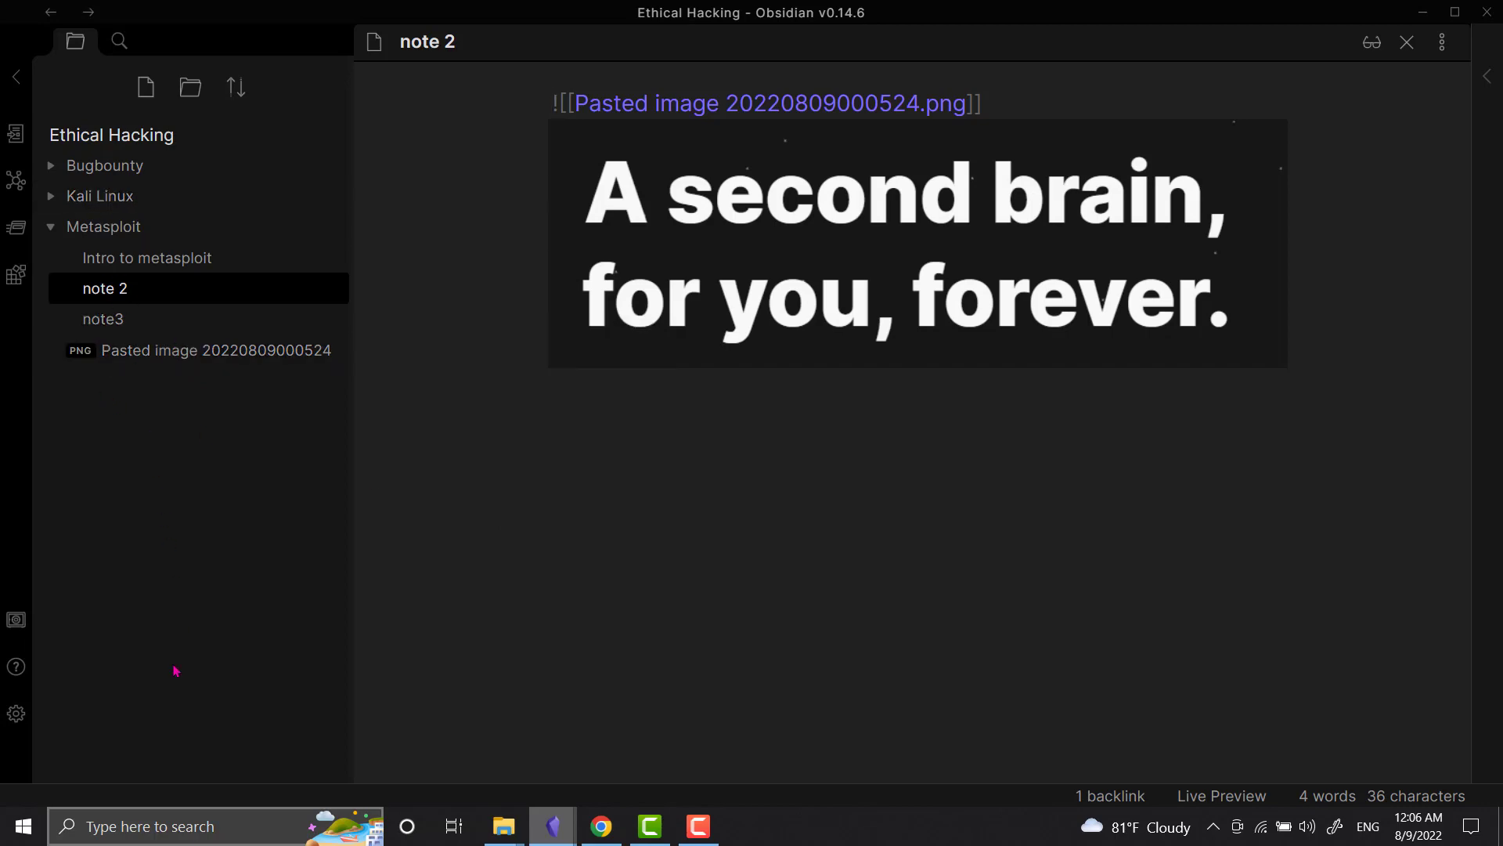
- Create a vault folder named "images" and move the pasted PNG image into it
left_click(190, 88)
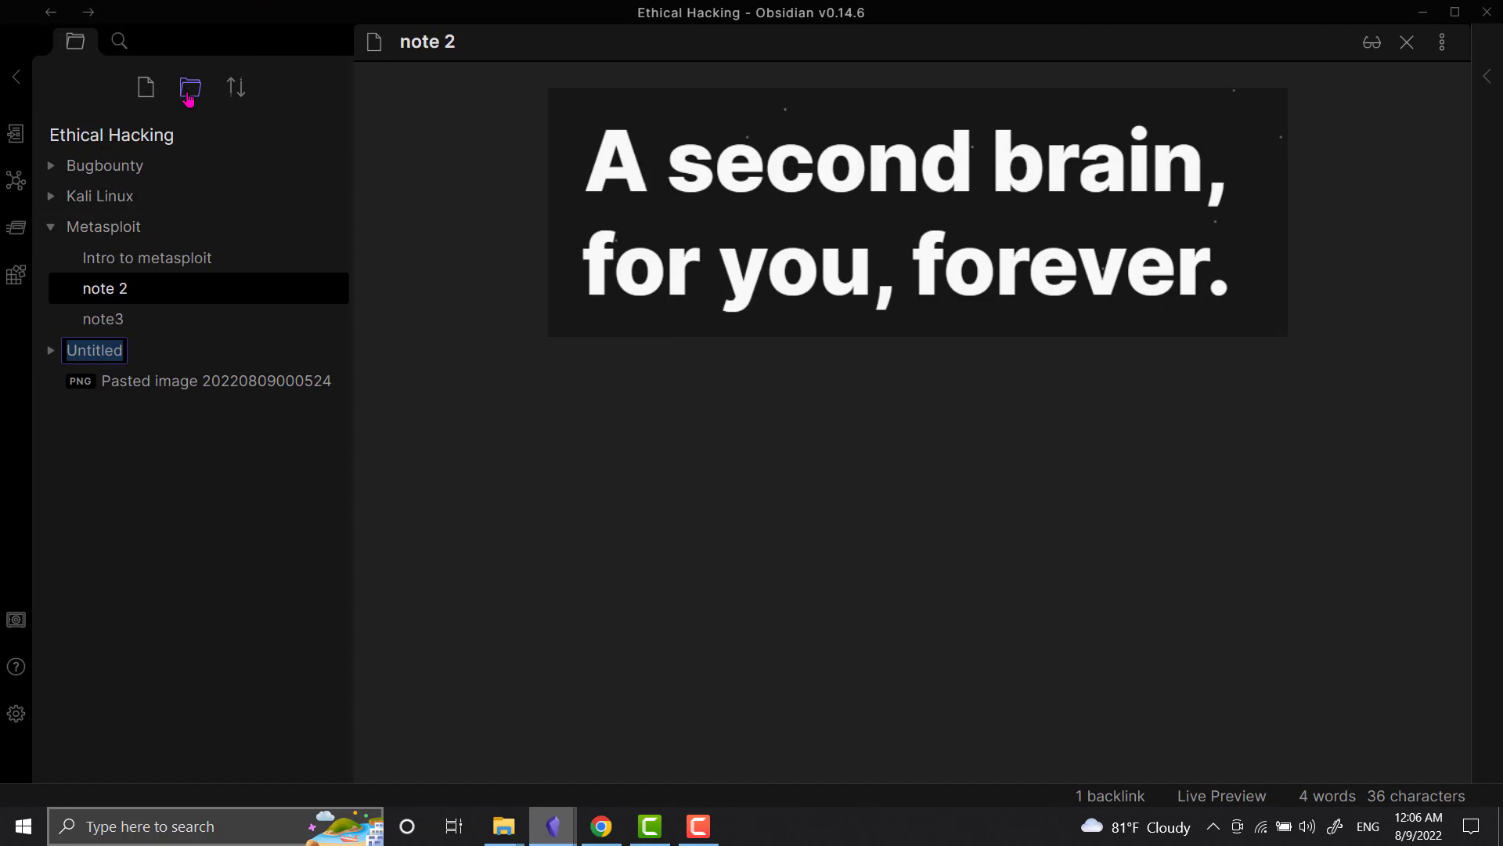
type("images")
key("Return")
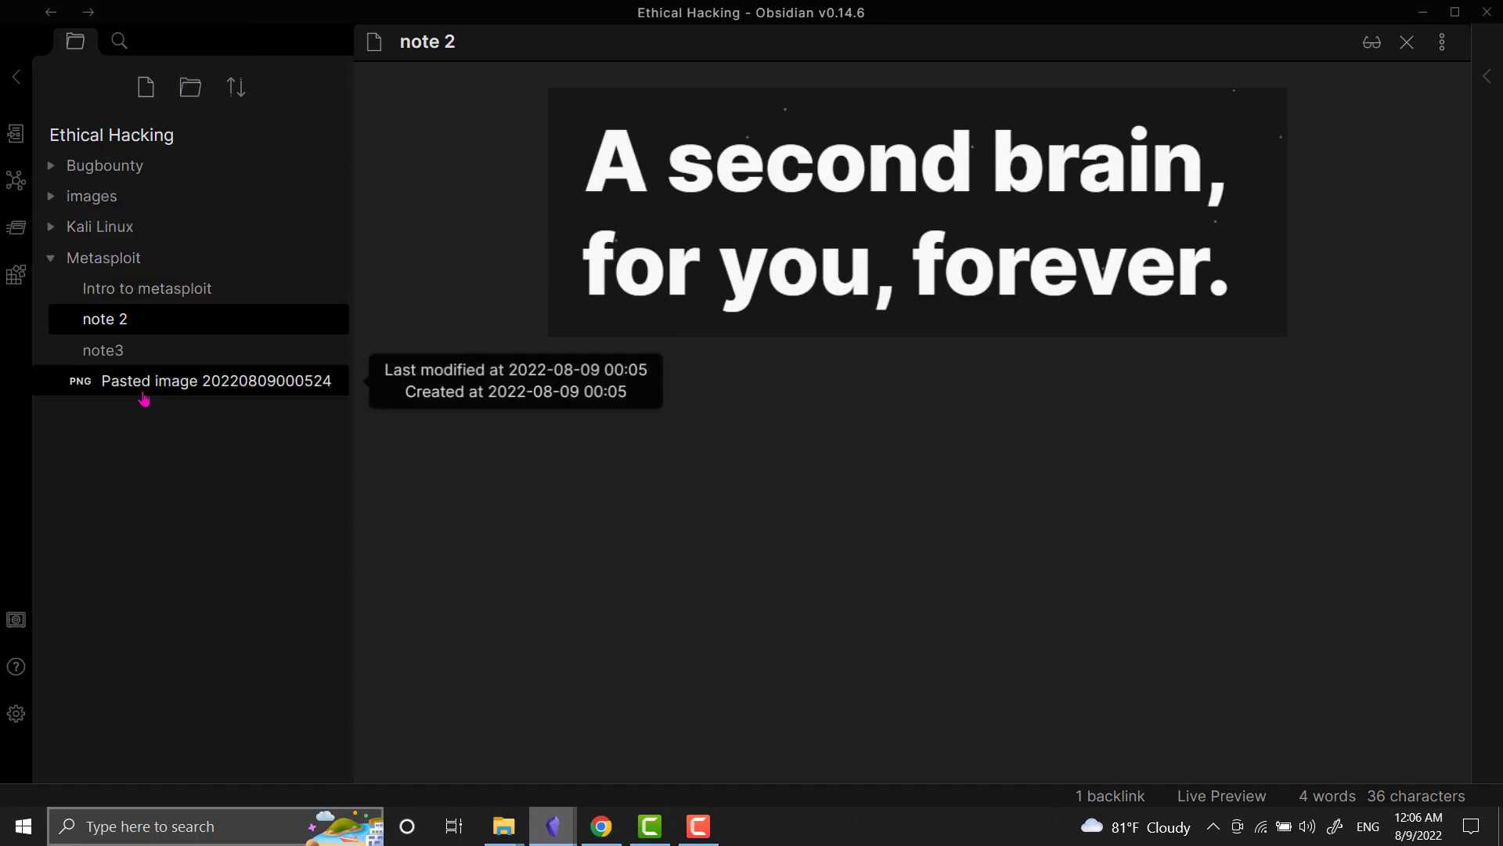
left_click_drag(157, 381, 193, 201)
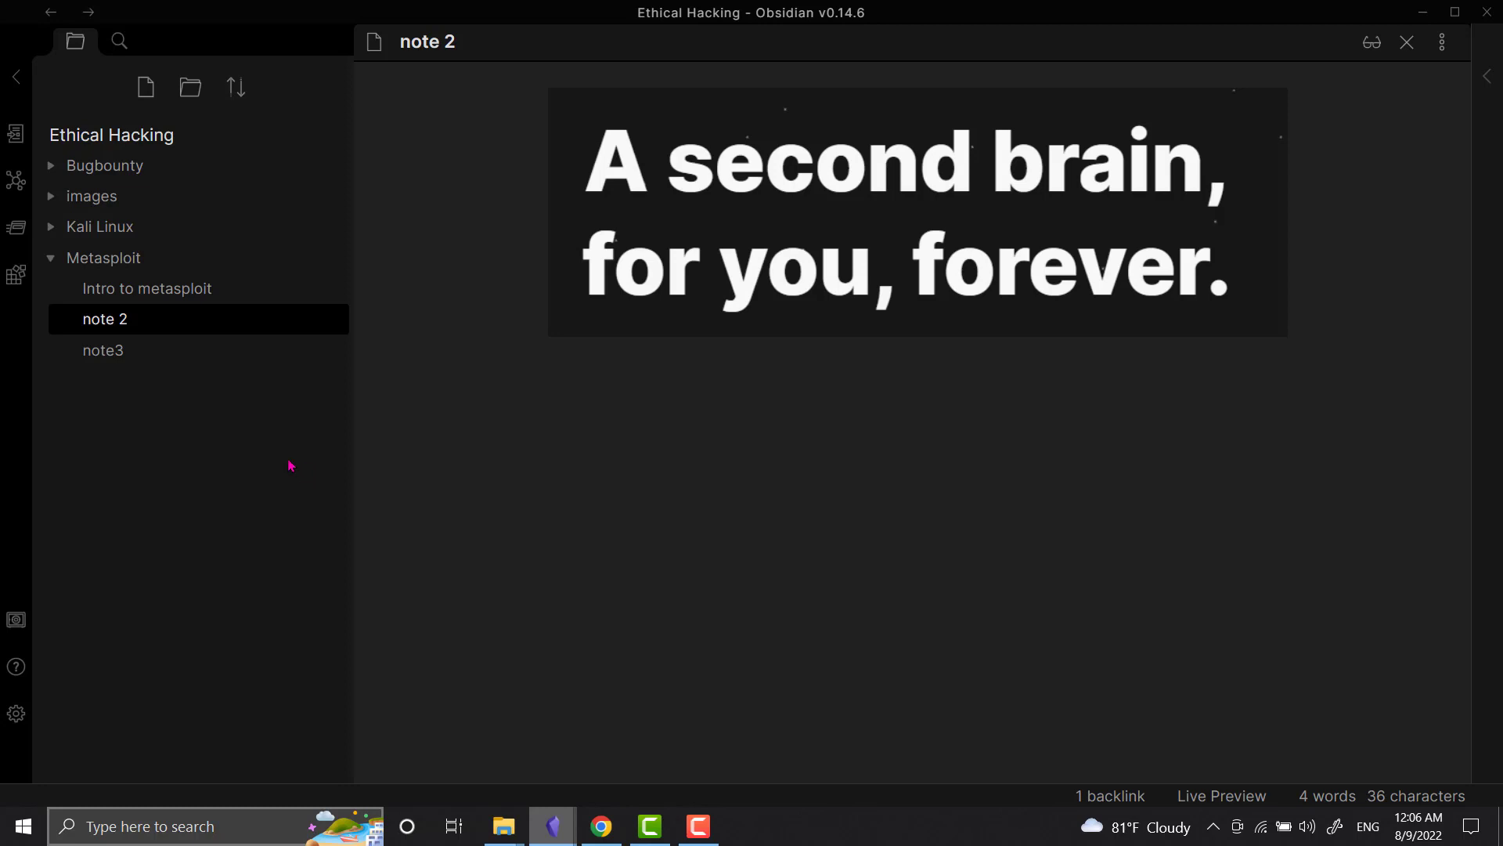
- Set the default location for new attachments to "In the folder specified below" with "images" as the attachment folder path, and close the settings
left_click(15, 713)
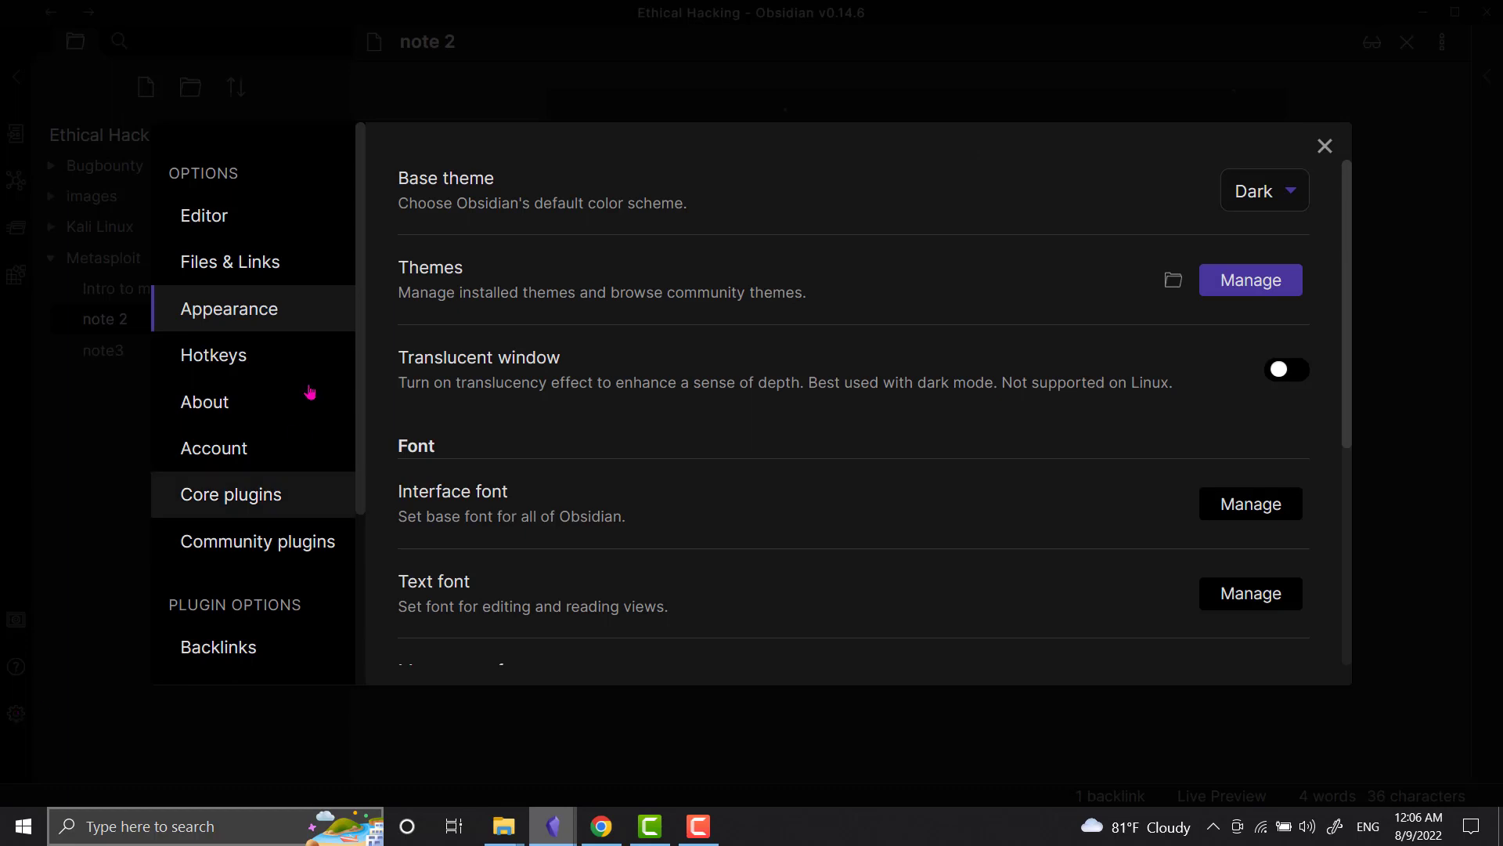
left_click(260, 268)
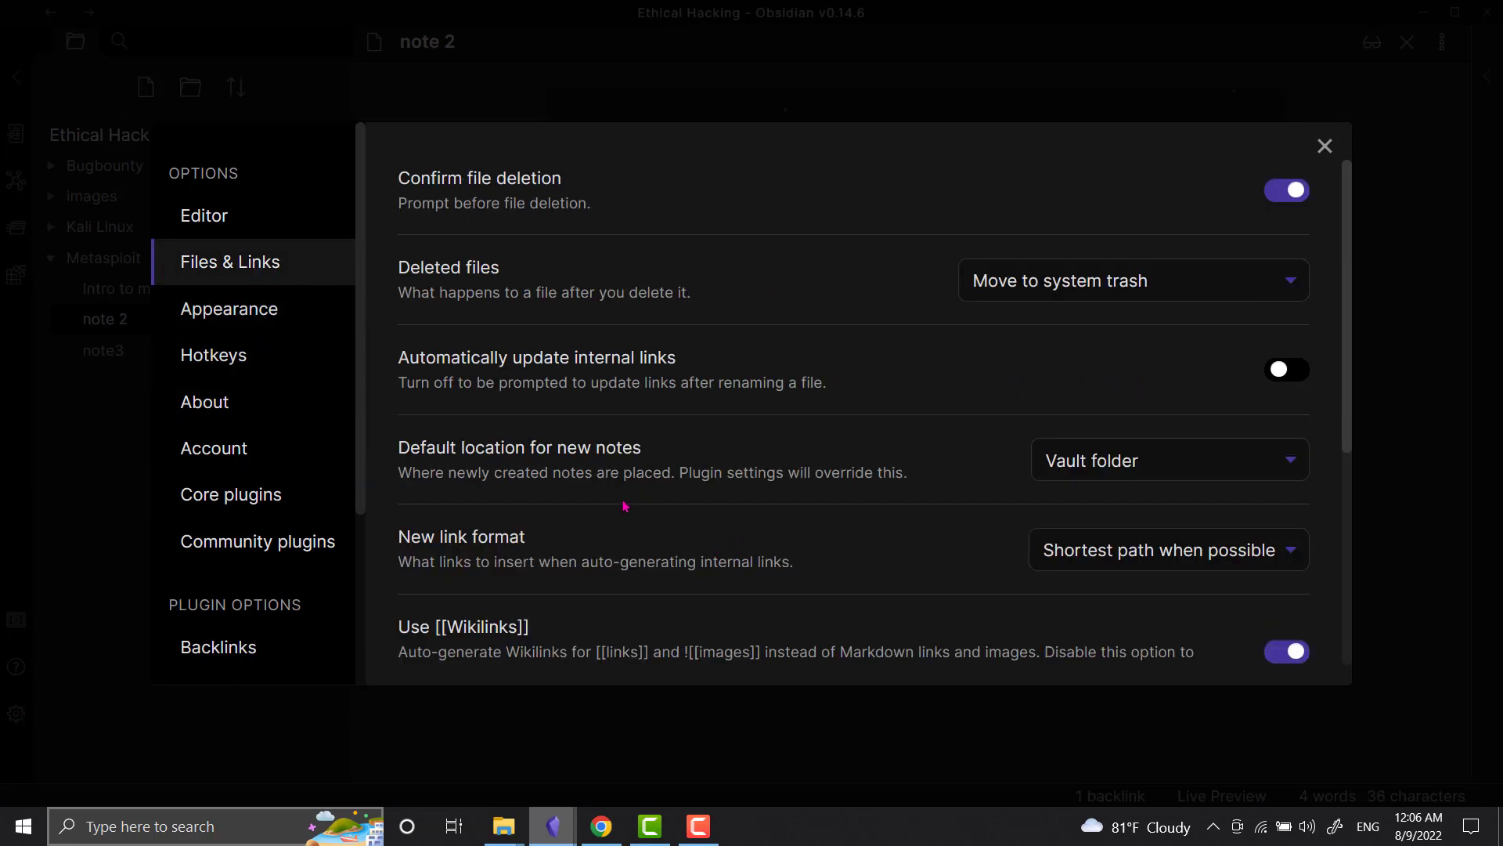
scroll(748, 527, "down", 5)
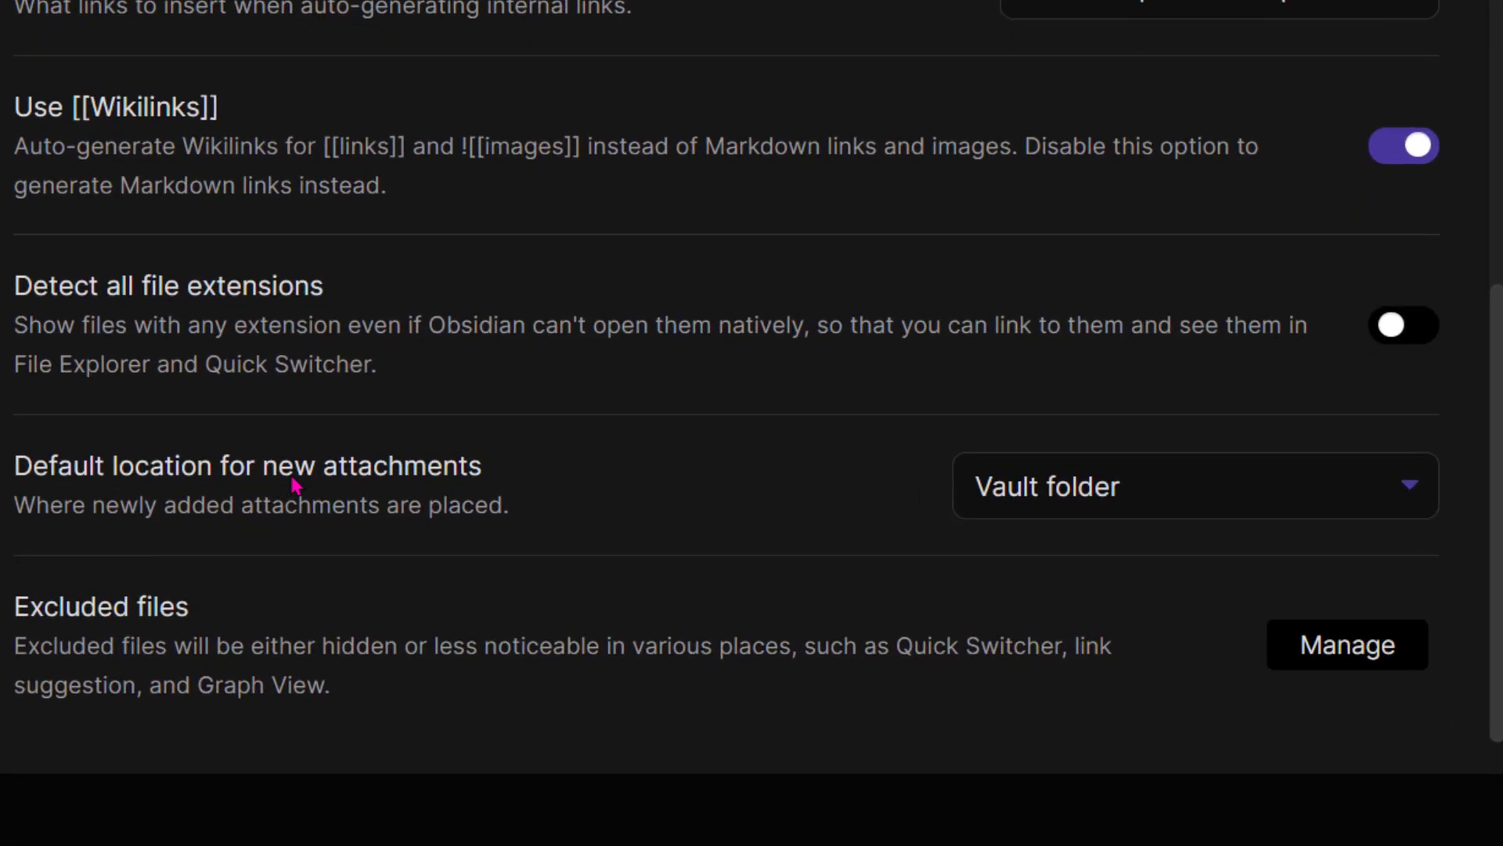
left_click(1093, 495)
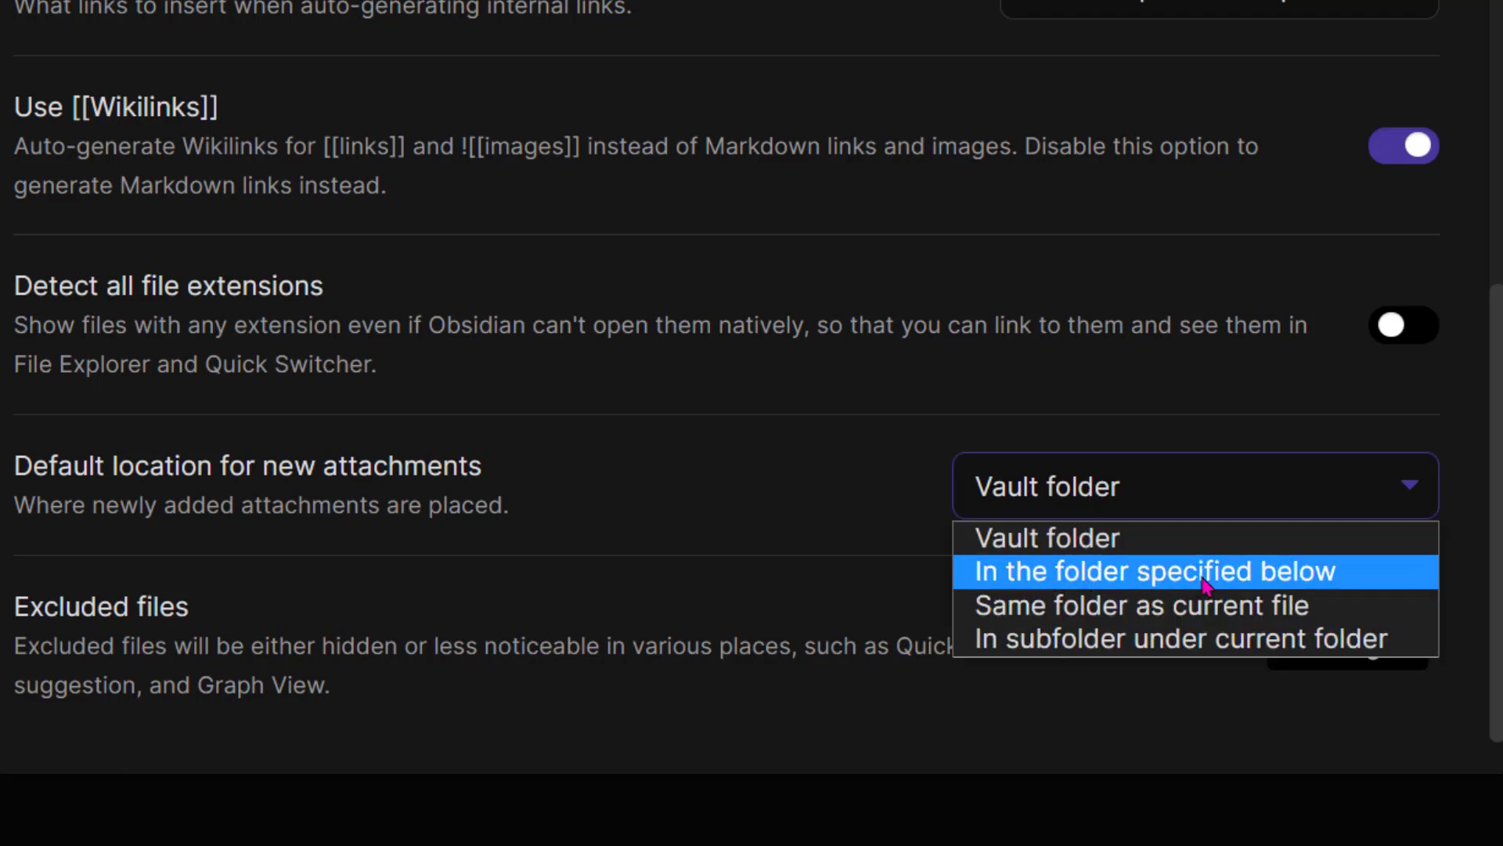
left_click(1294, 577)
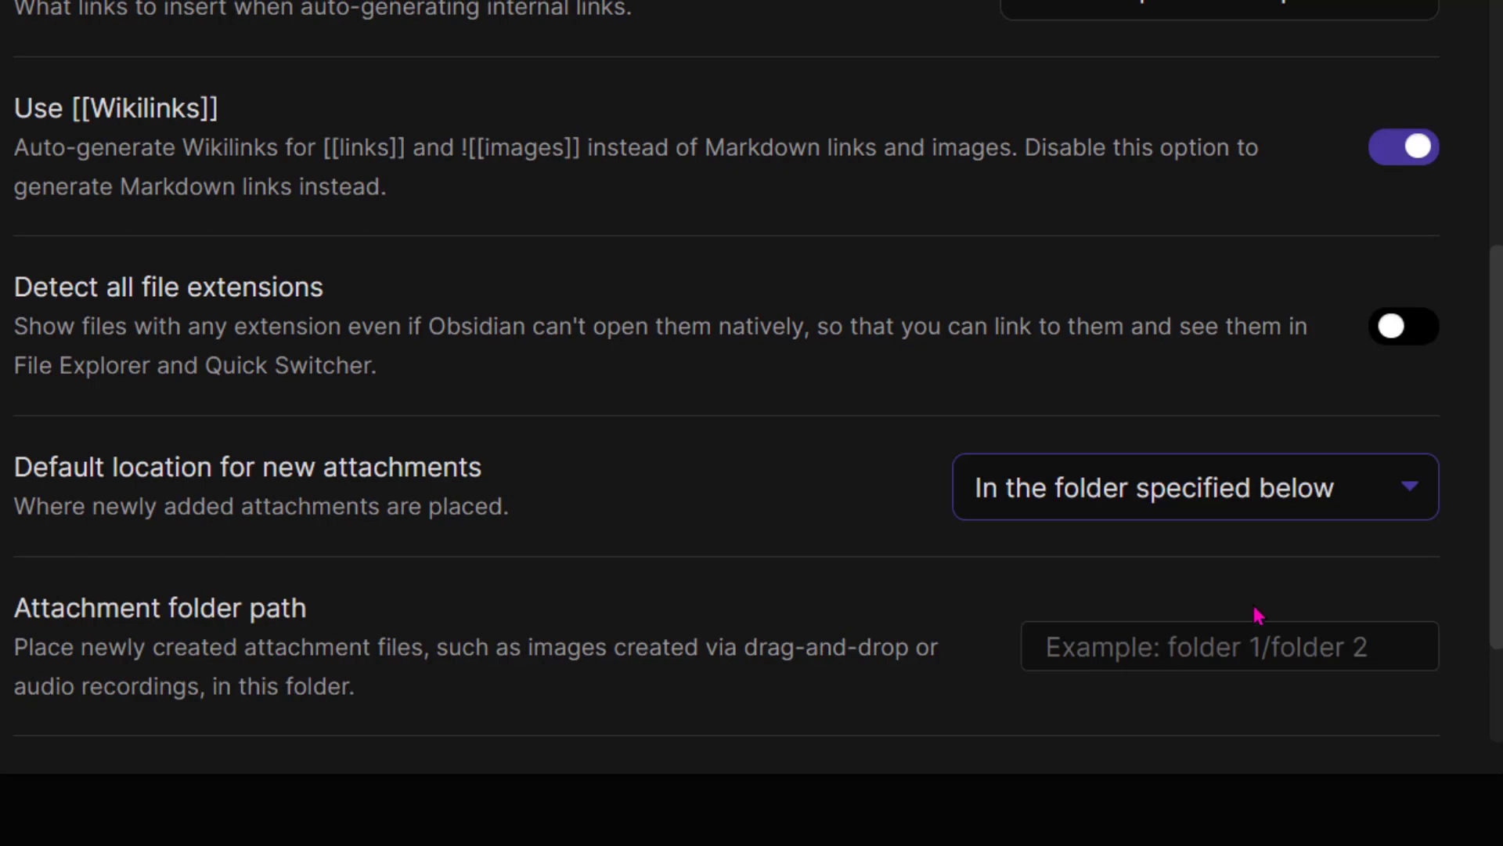
left_click(1174, 637)
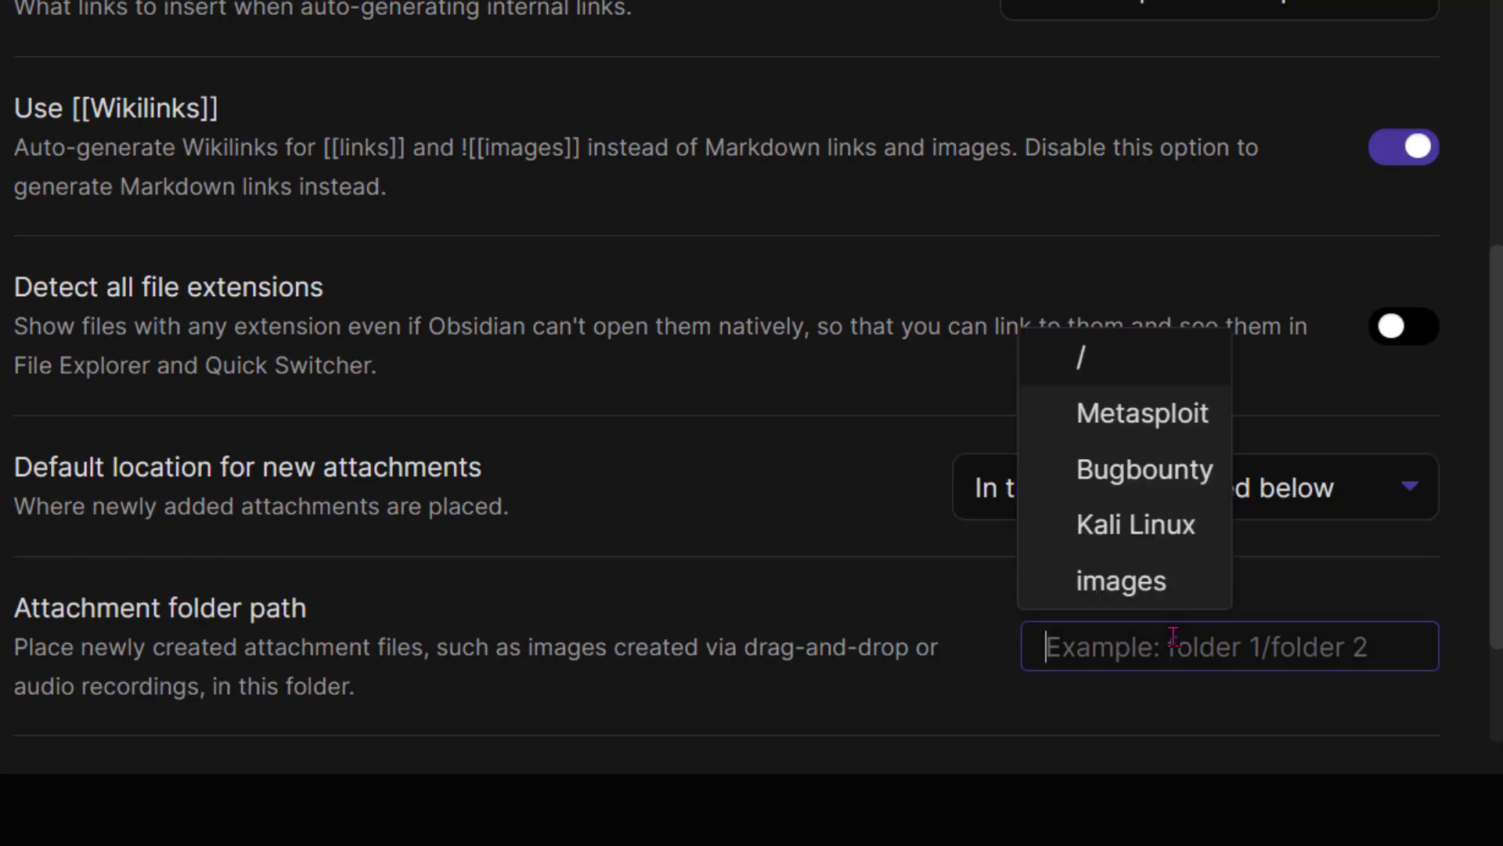
left_click(1144, 599)
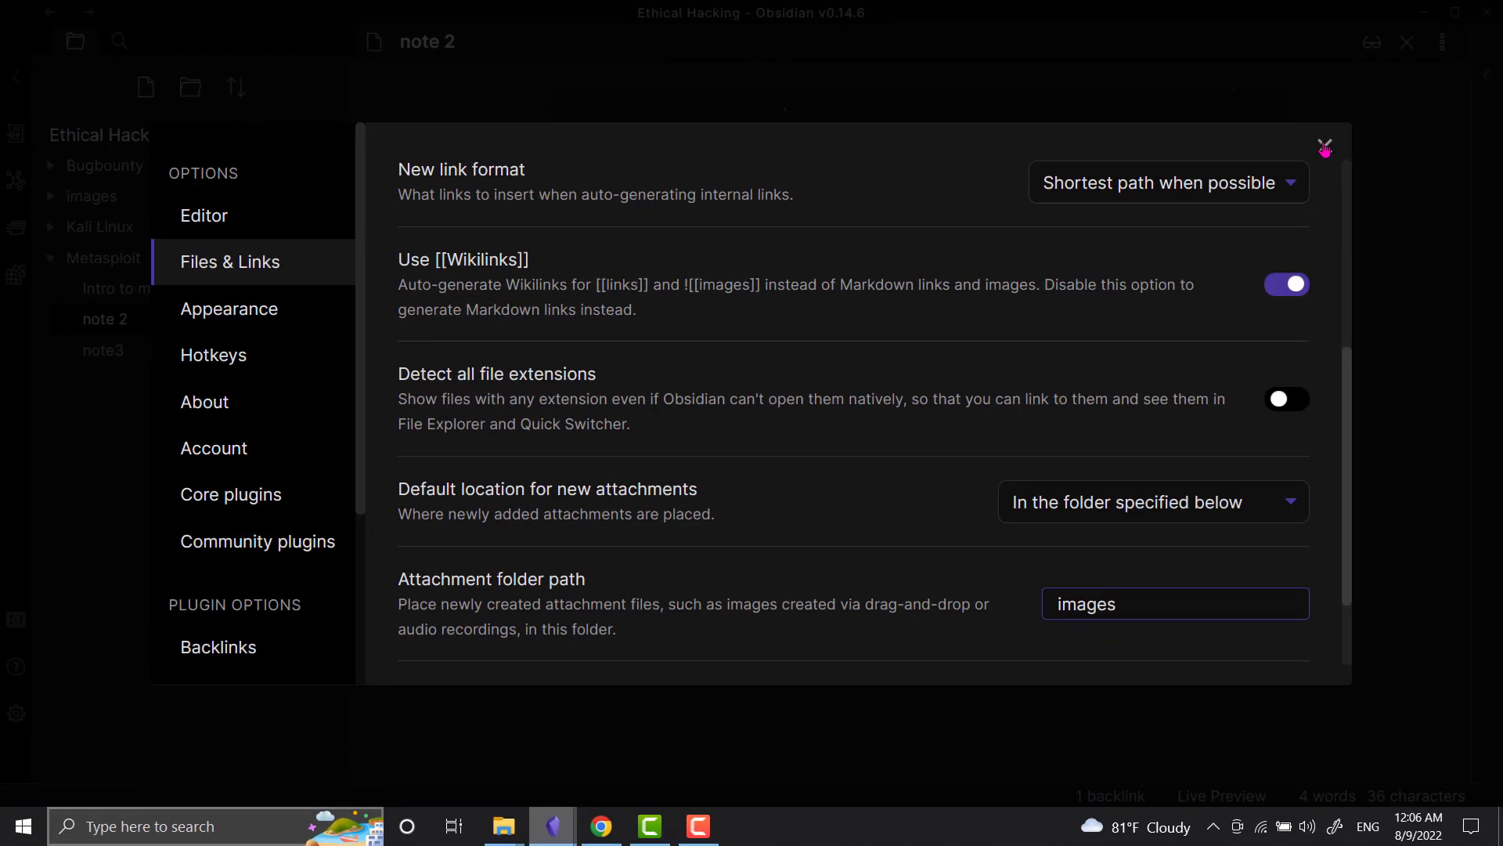
left_click(1324, 149)
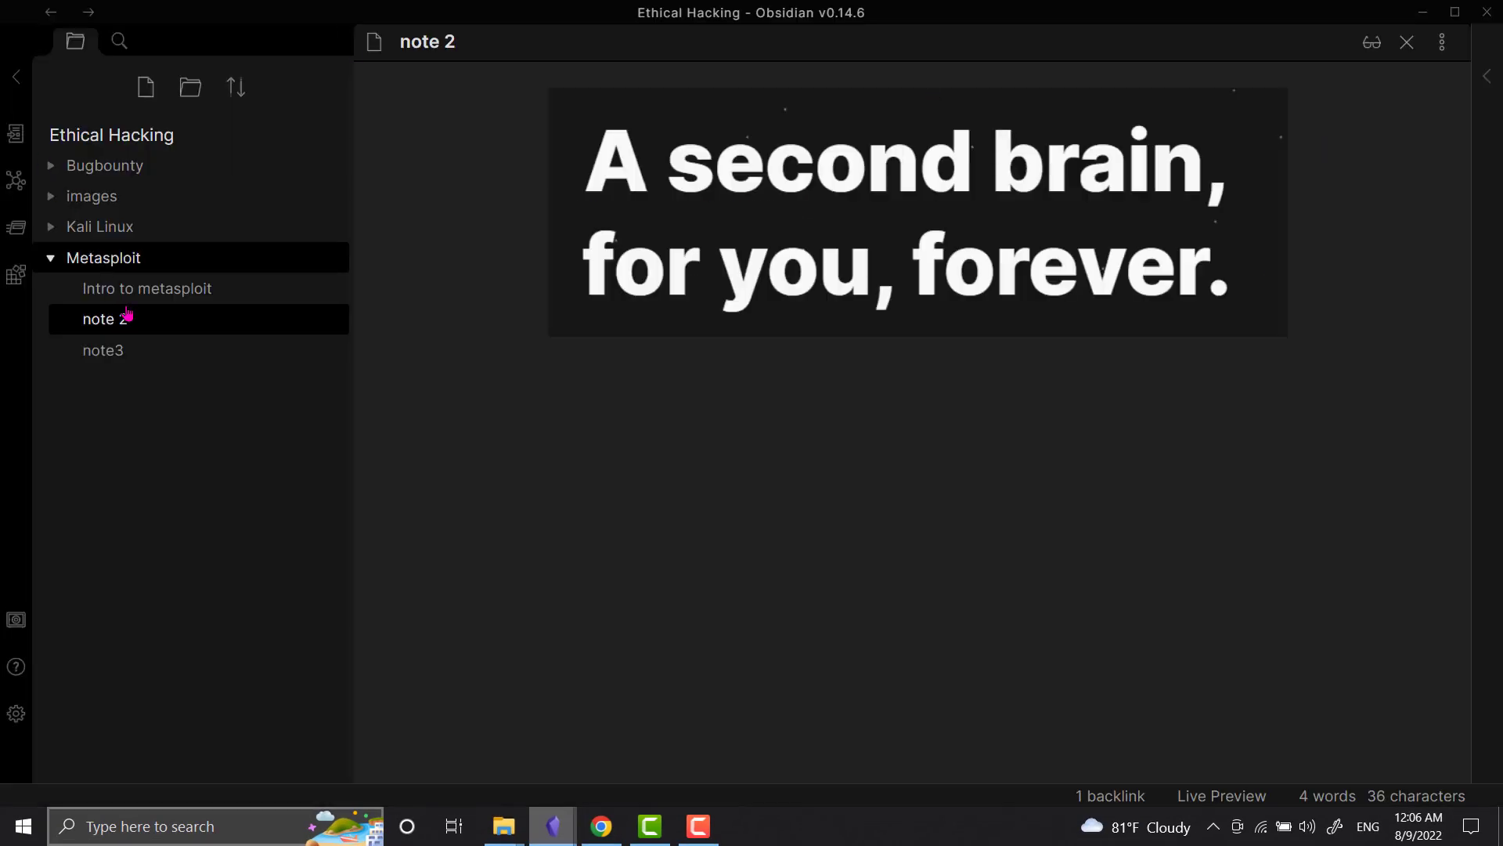
- Expand the images folder, open note3, and switch to Chrome to capture a screen snip of the "Get Obsidian for Windows" area on obsidian.md
left_click(51, 200)
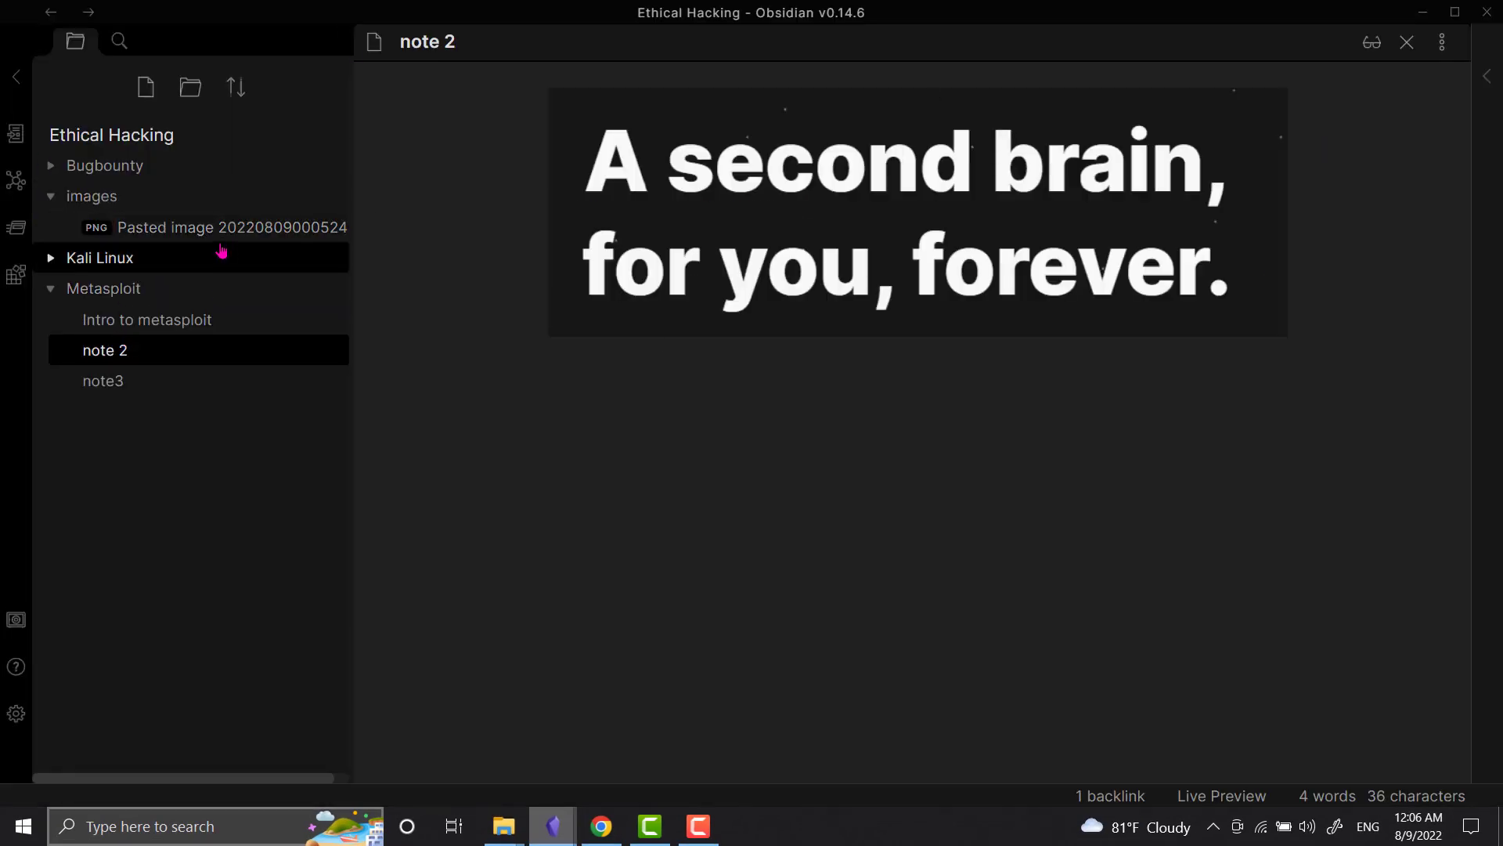
left_click(125, 385)
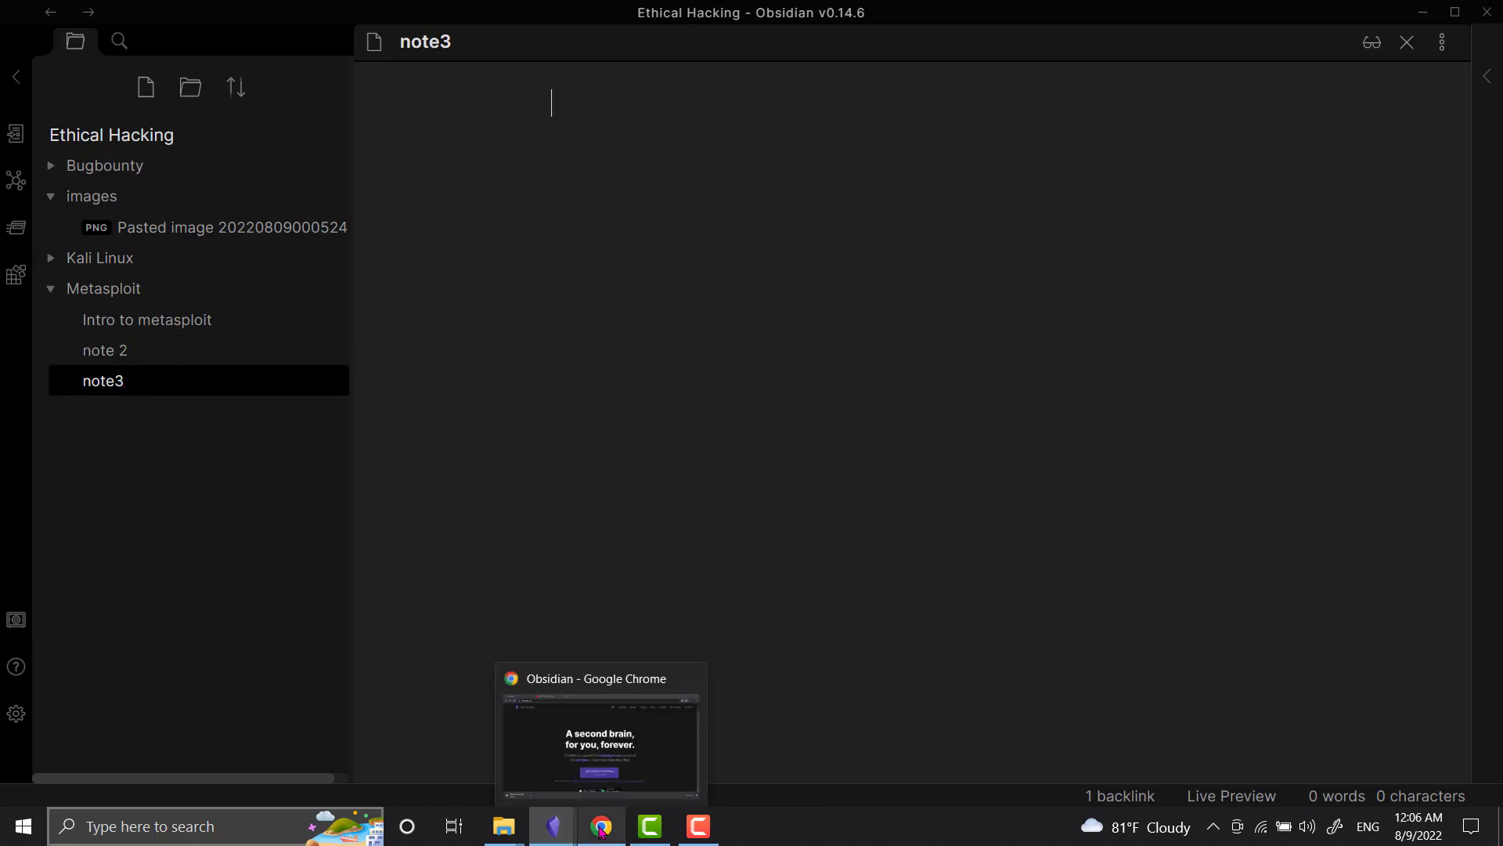
left_click(601, 826)
scroll(853, 478, "down", 5)
scroll(854, 479, "up", 5)
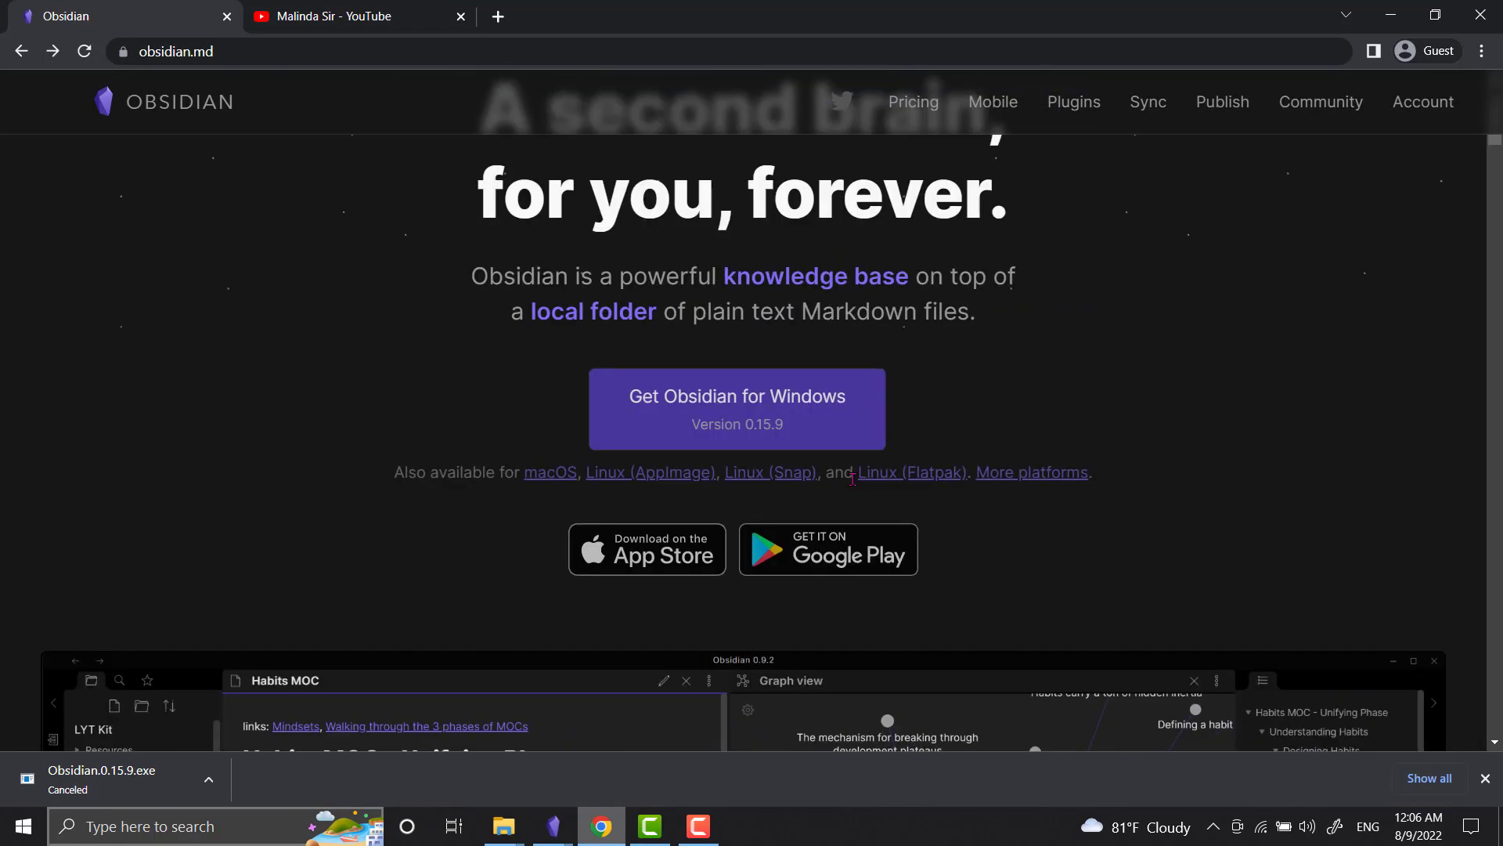
scroll(854, 479, "down", 1)
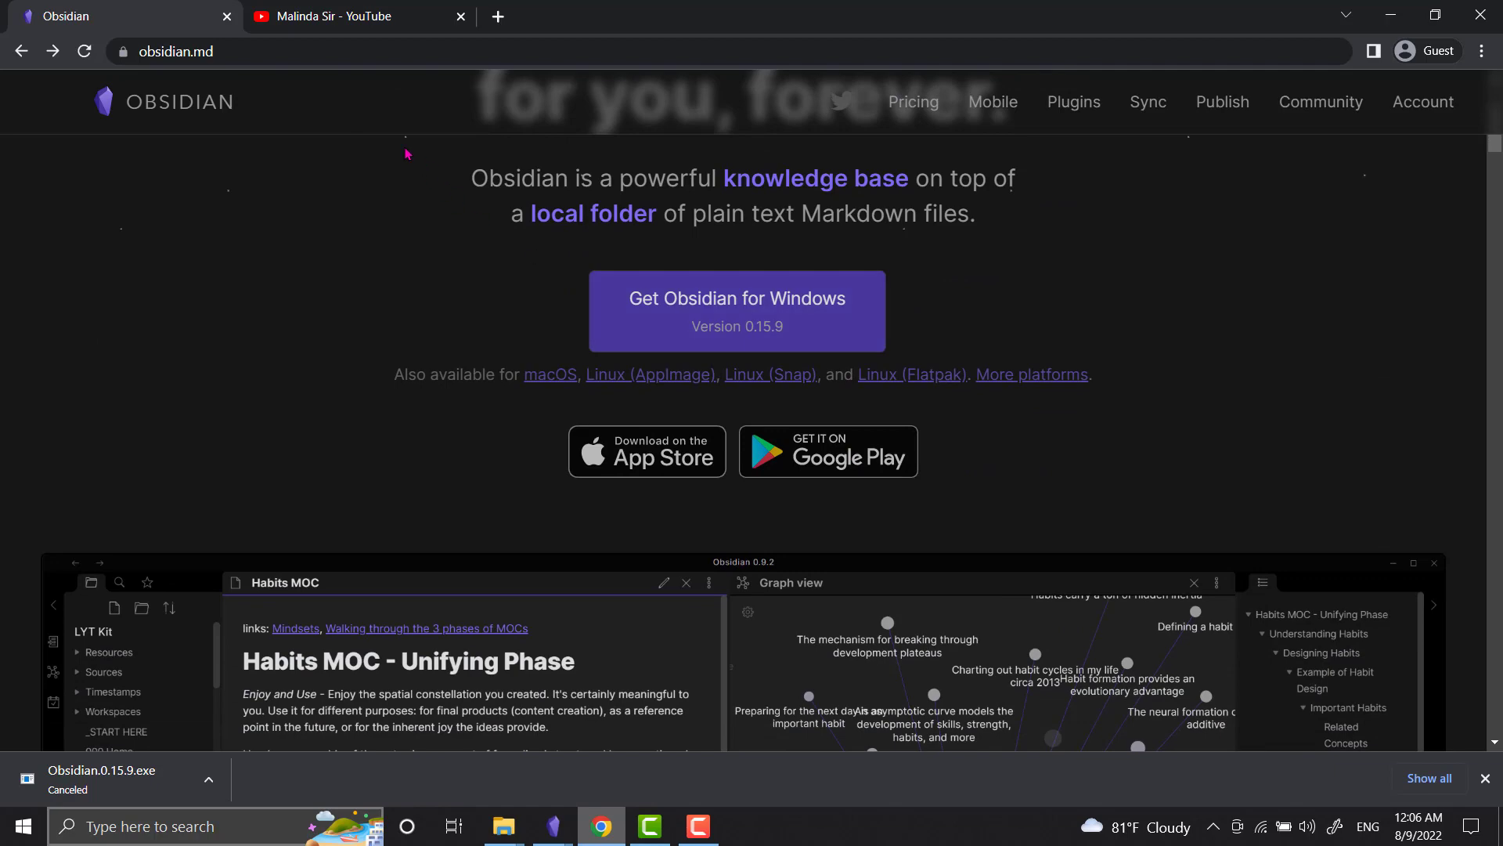
key("super+shift+s")
left_click_drag(342, 146, 1189, 514)
- Switch back to Obsidian, paste the captured image into note3, and collapse the images folder
left_click(565, 825)
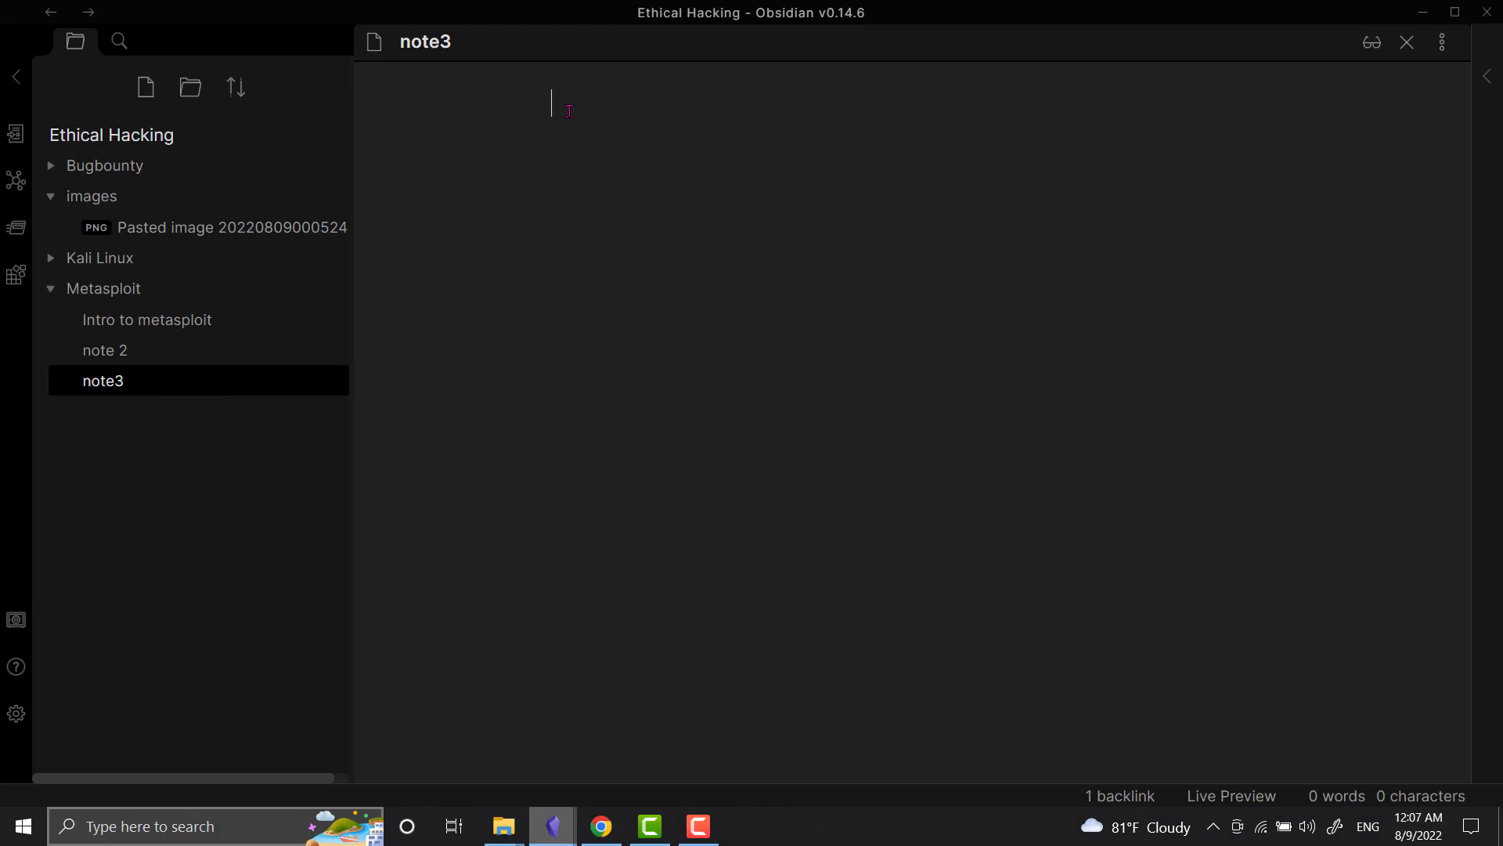
key("ctrl+v")
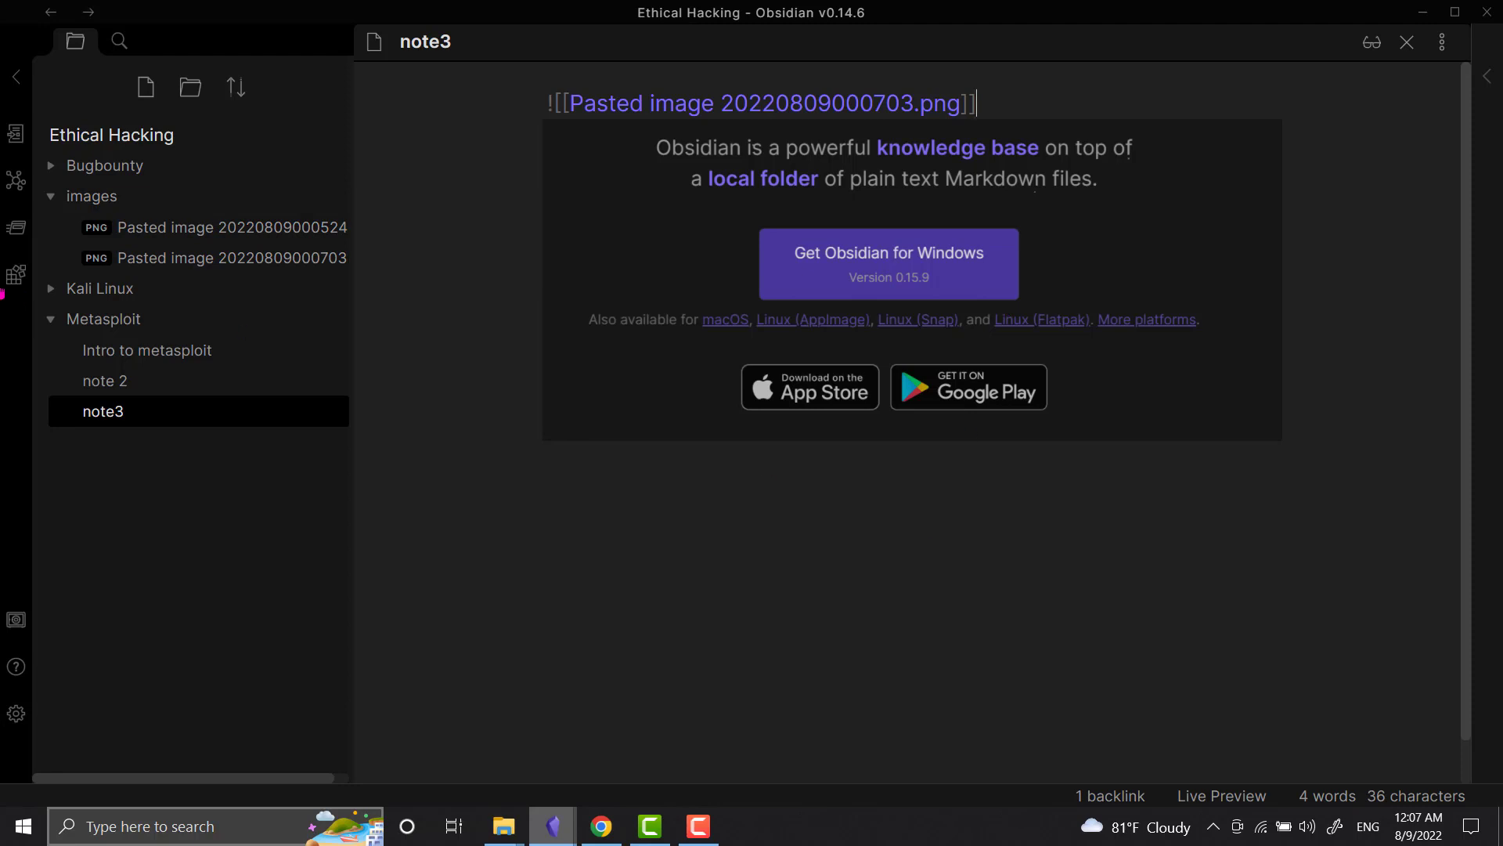
left_click(59, 197)
- Switch to the other Obsidian vault's window and review the "Note taking with markdown" section of the video plan note
mouse_move(554, 826)
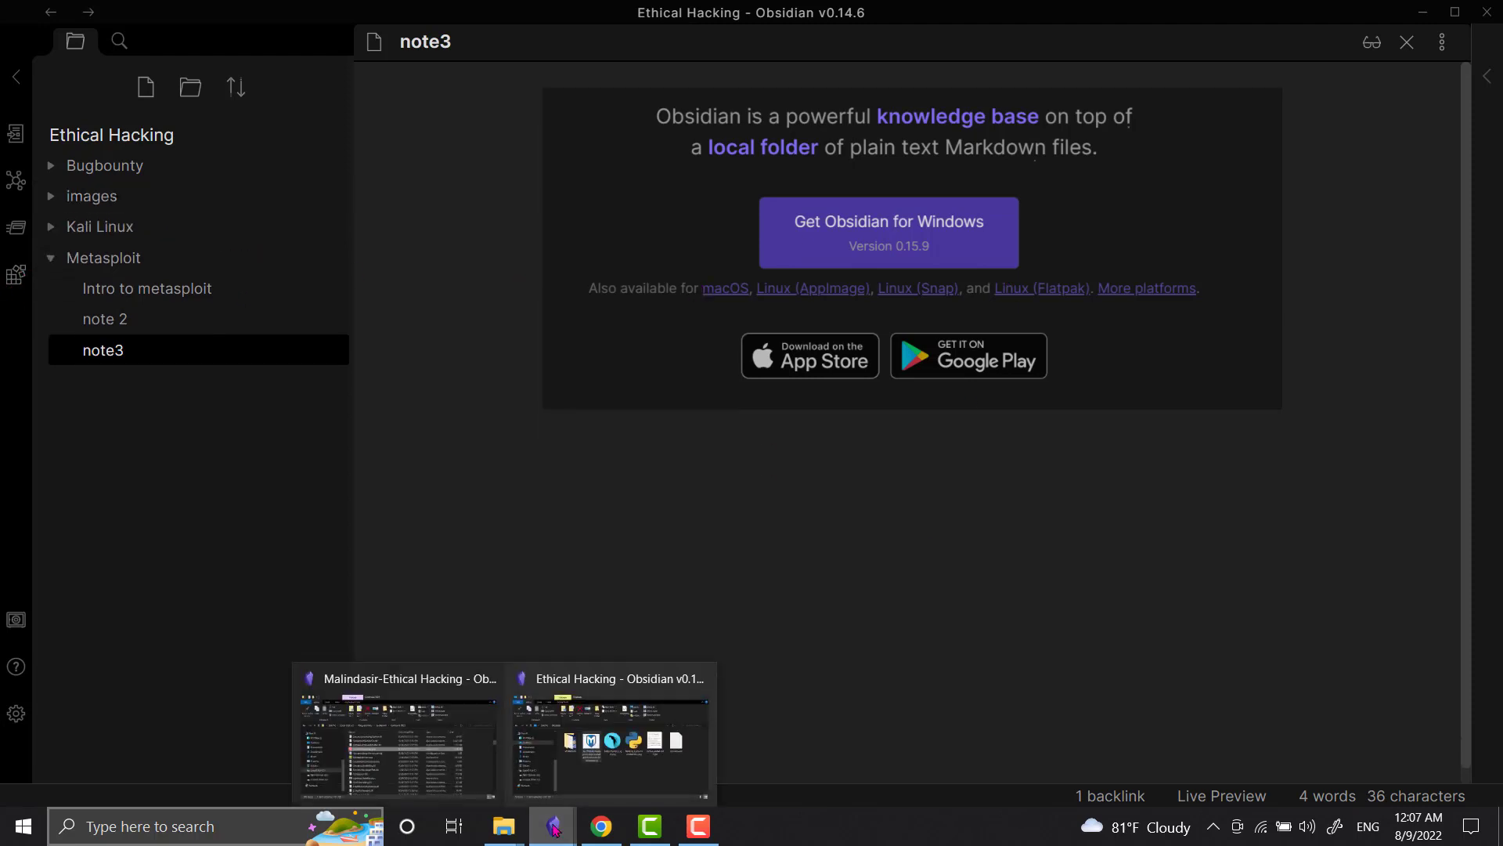
left_click(400, 736)
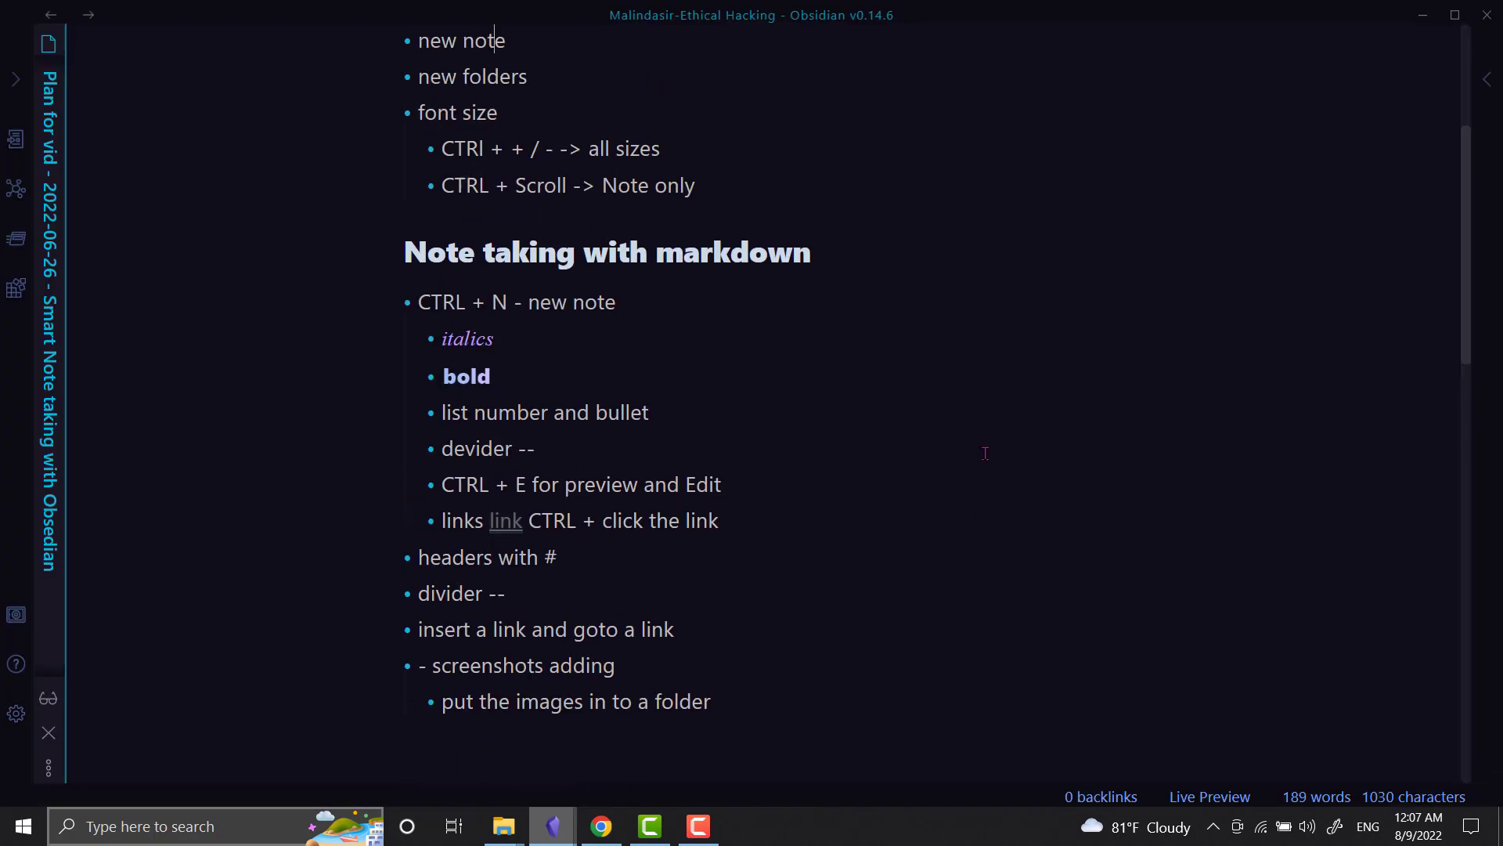
scroll(985, 454, "up", 4)
scroll(985, 453, "down", 5)
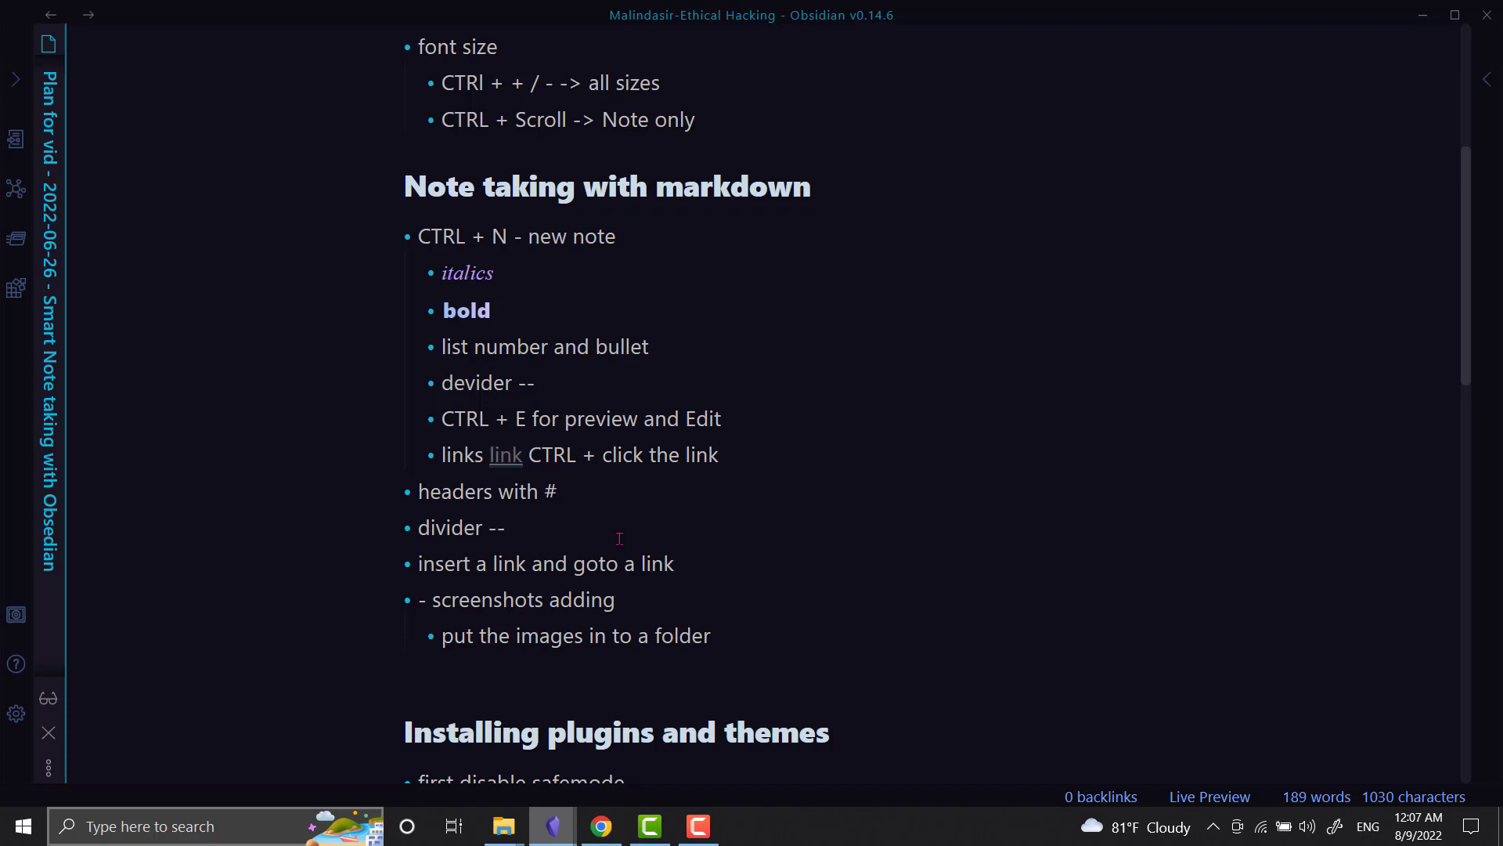
- Return to the Ethical Hacking vault, open the "Intro to metasploit" note, and review its formatting in reading view
mouse_move(552, 826)
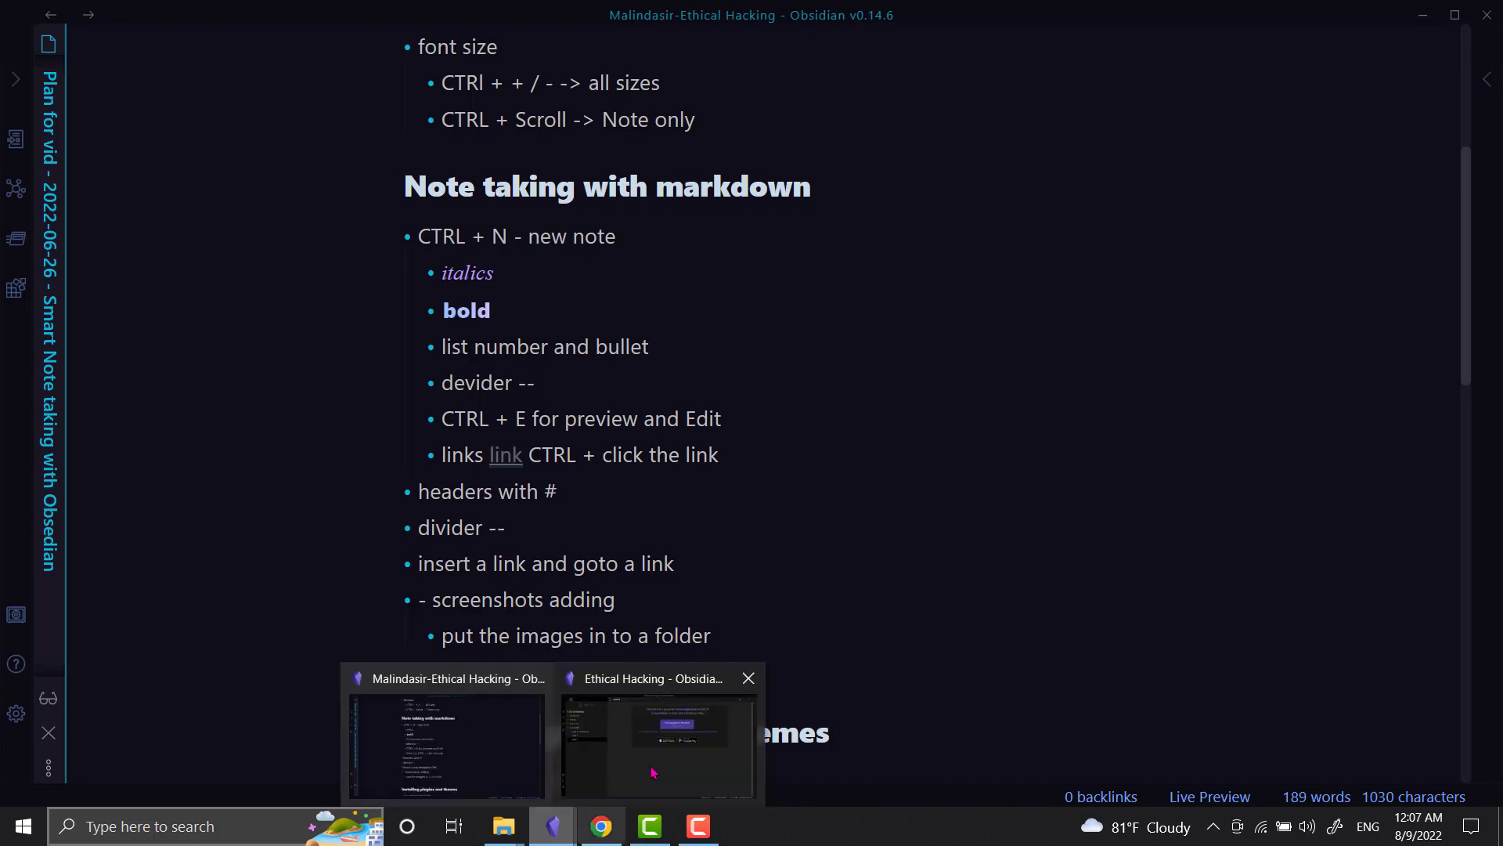
left_click(655, 770)
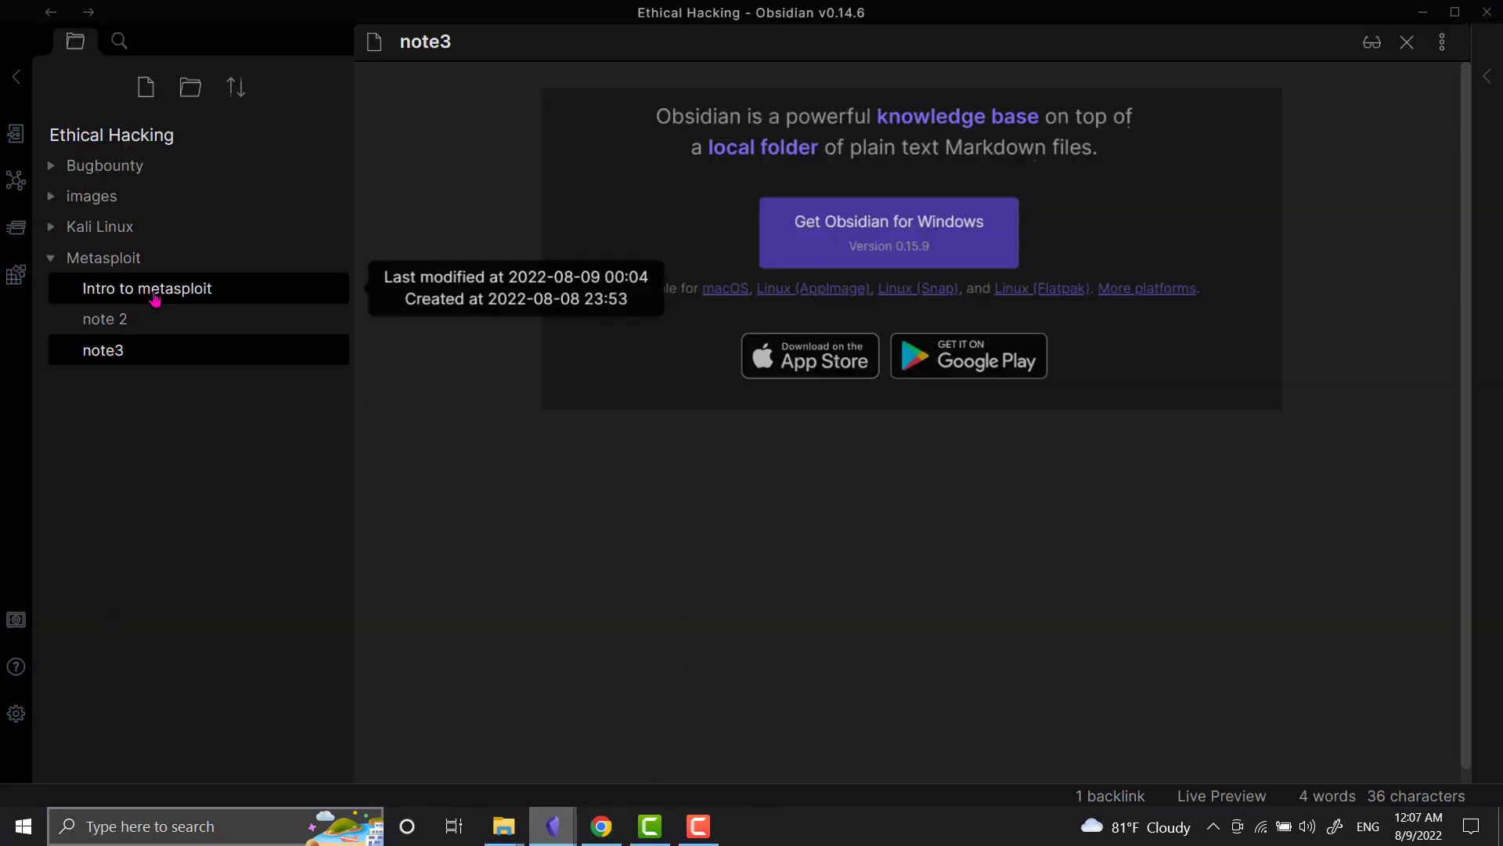
left_click(148, 288)
scroll(945, 587, "down", 3)
scroll(945, 587, "up", 3)
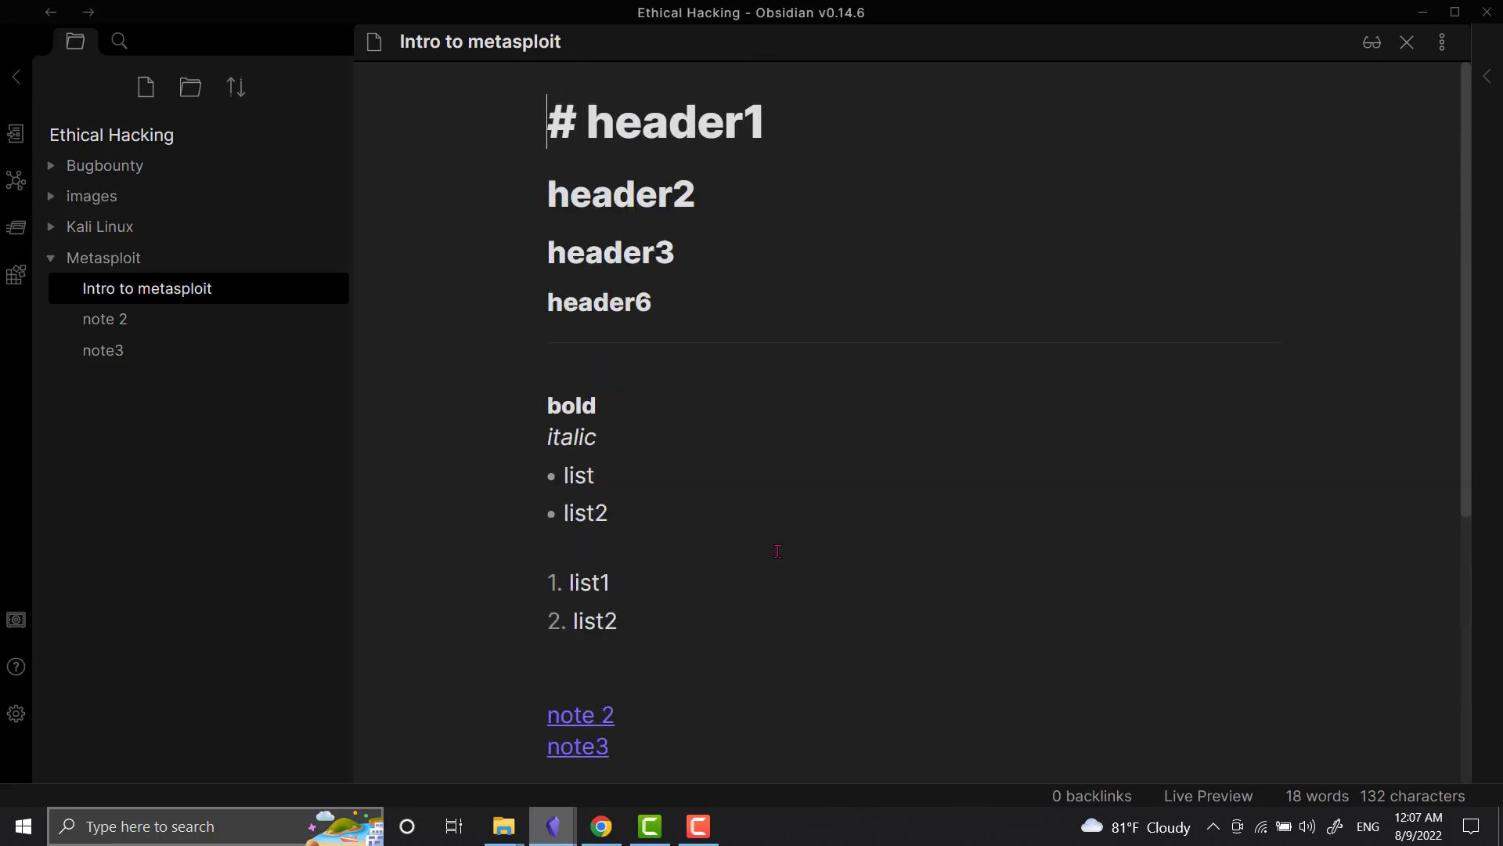
key("ctrl+e")
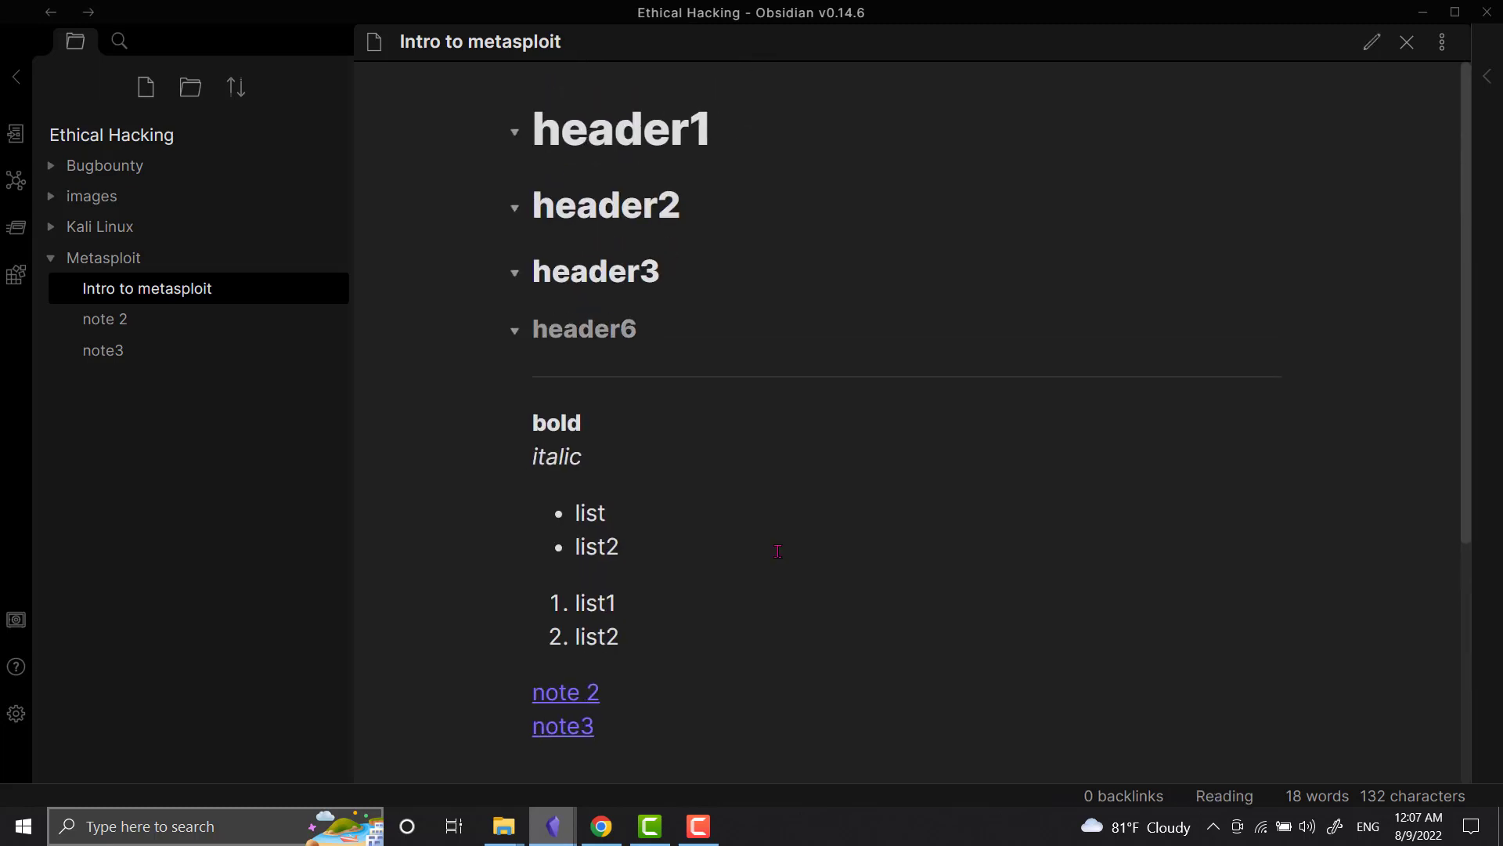
scroll(777, 556, "down", 4)
scroll(777, 556, "up", 4)
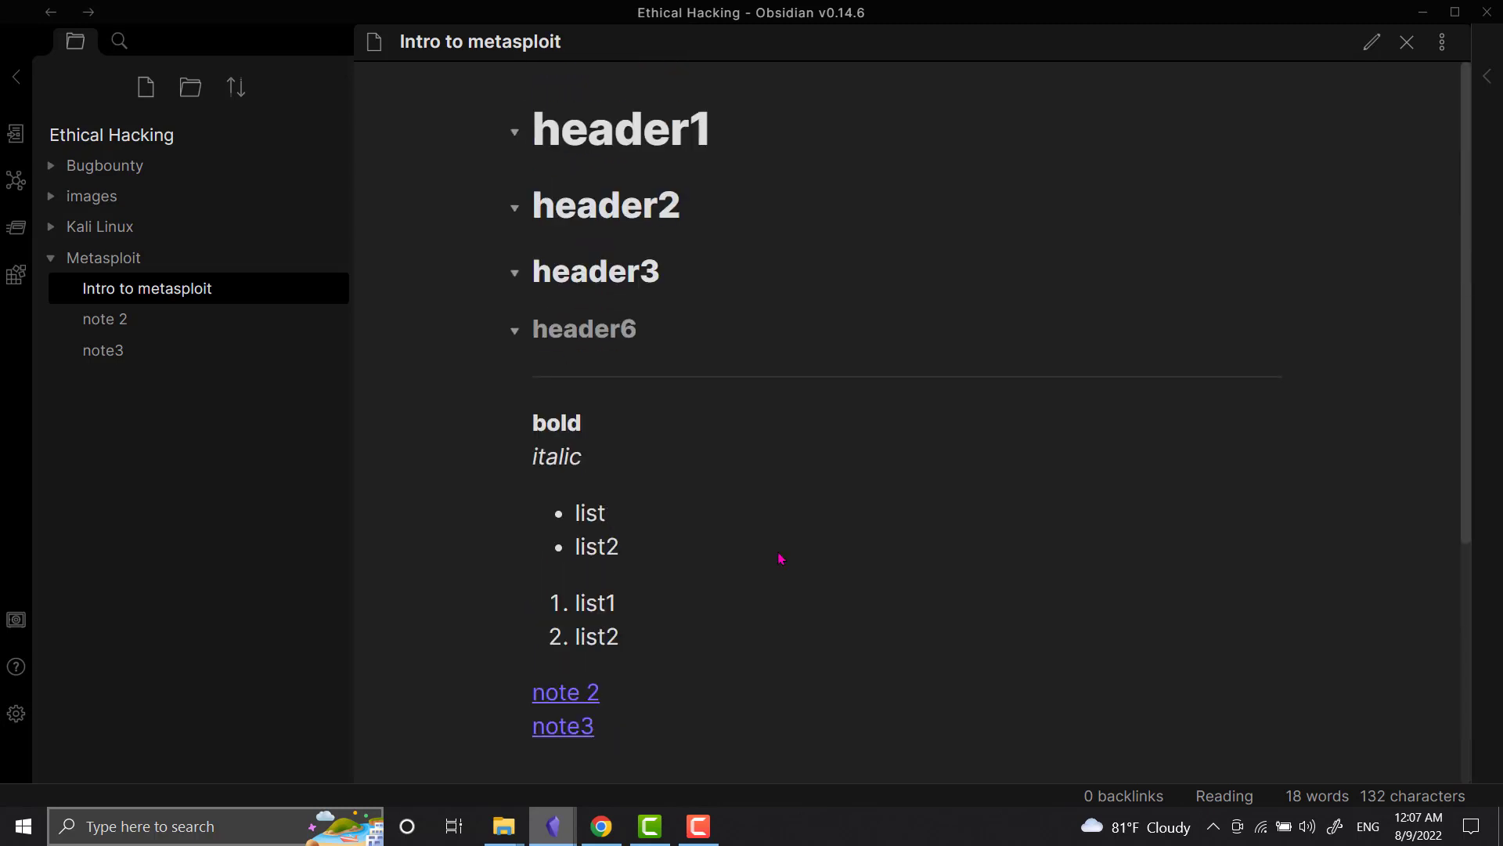